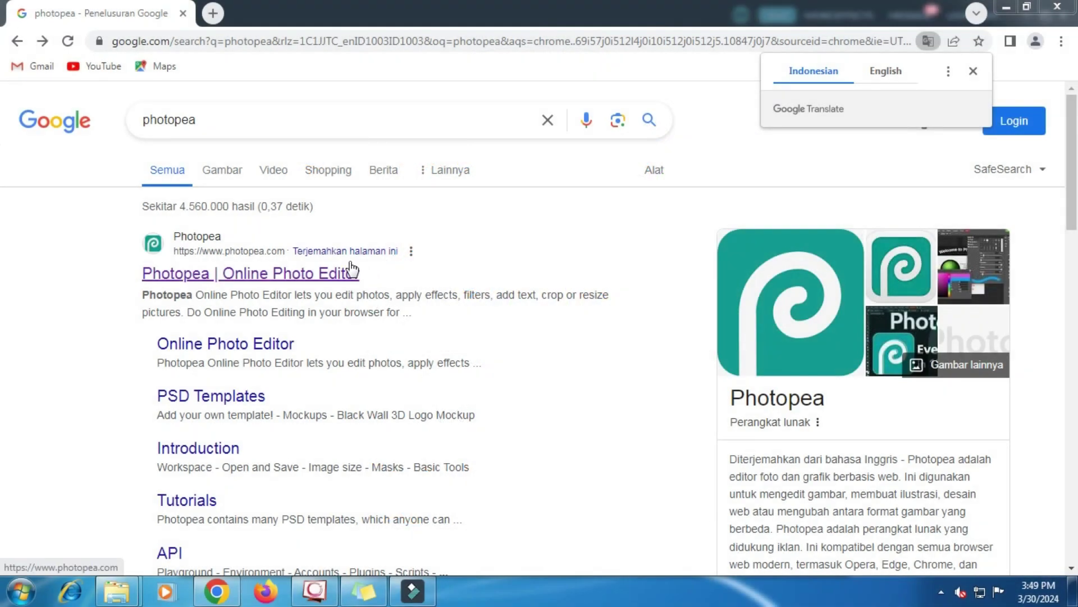
Open the 'Photopea | Online Photo Editor' site from the Google results for 'photopea'.
{"action": "double_click", "coordinate": [214, 120]}
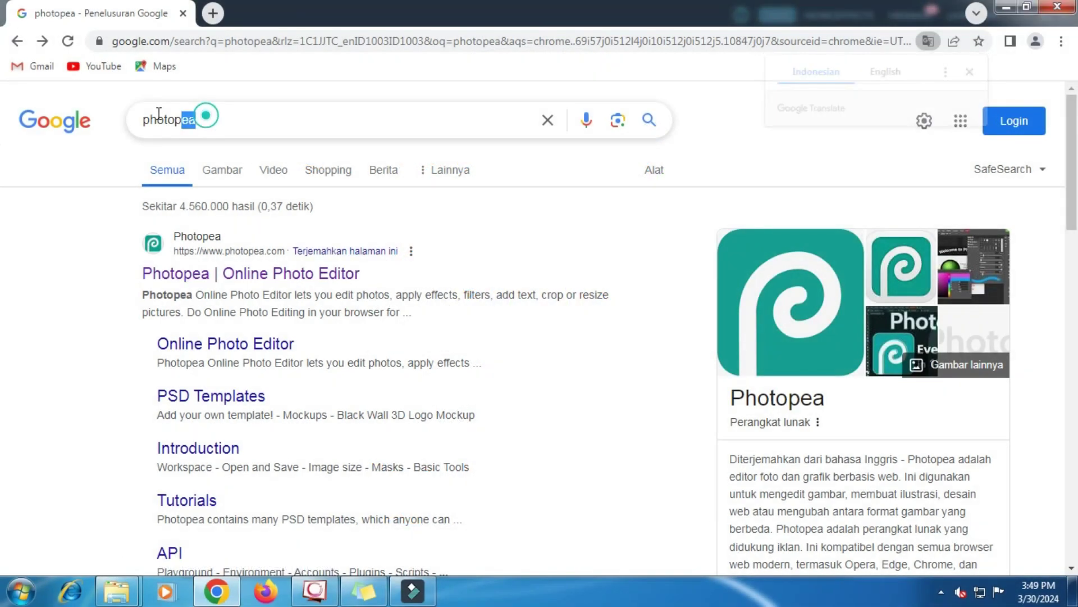
{"action": "left_click", "coordinate": [228, 273]}
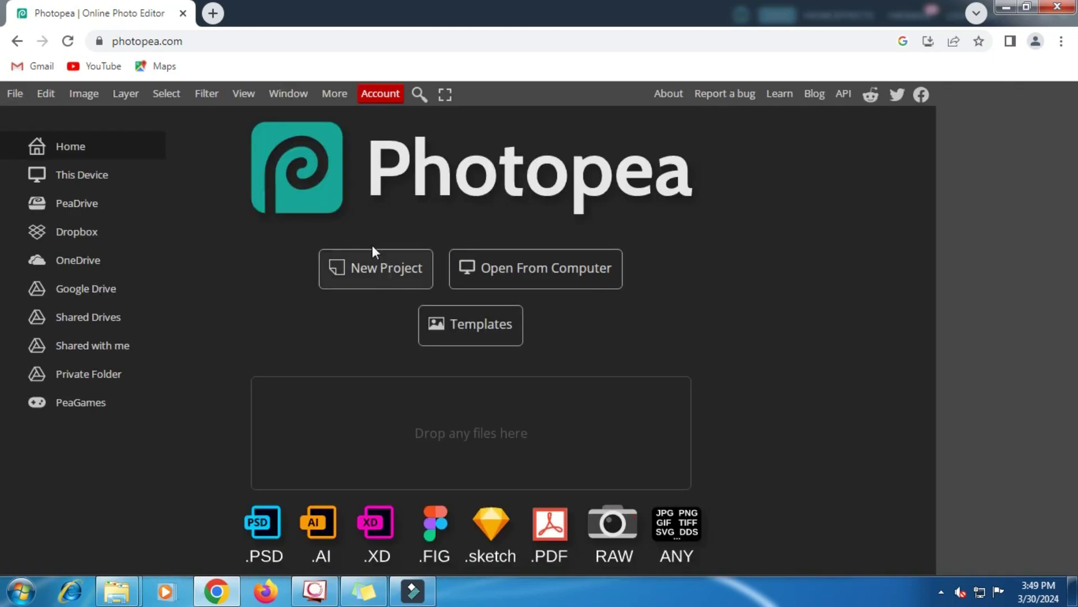
Create a new 1080×1080 px white project from the Instagram square preset under Social.
{"action": "left_click", "coordinate": [403, 266]}
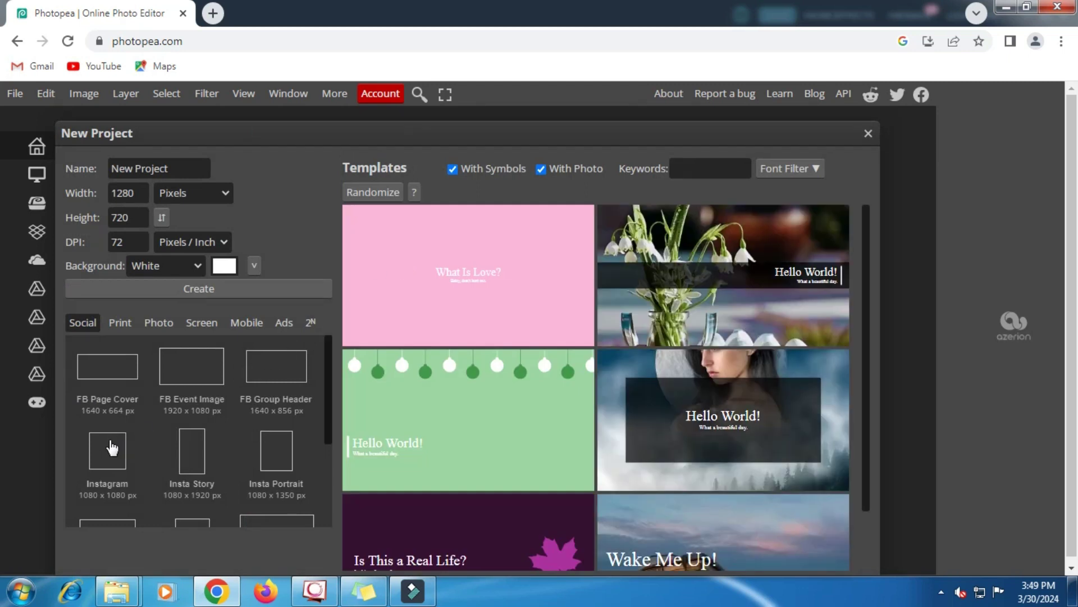
{"action": "scroll", "coordinate": [112, 447], "scroll_direction": "down", "scroll_amount": 2}
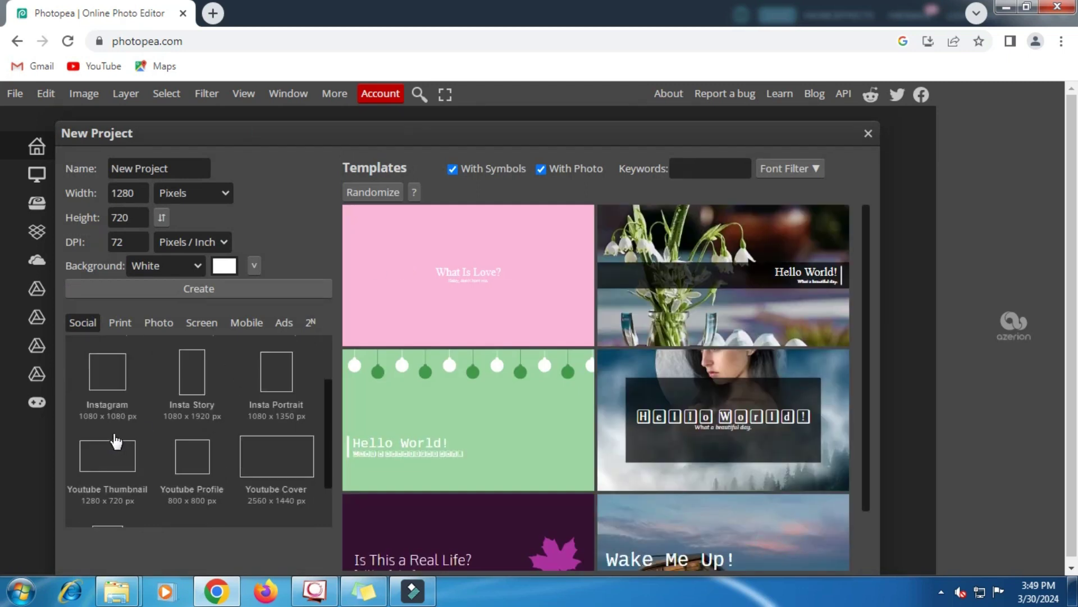
{"action": "left_click", "coordinate": [110, 373]}
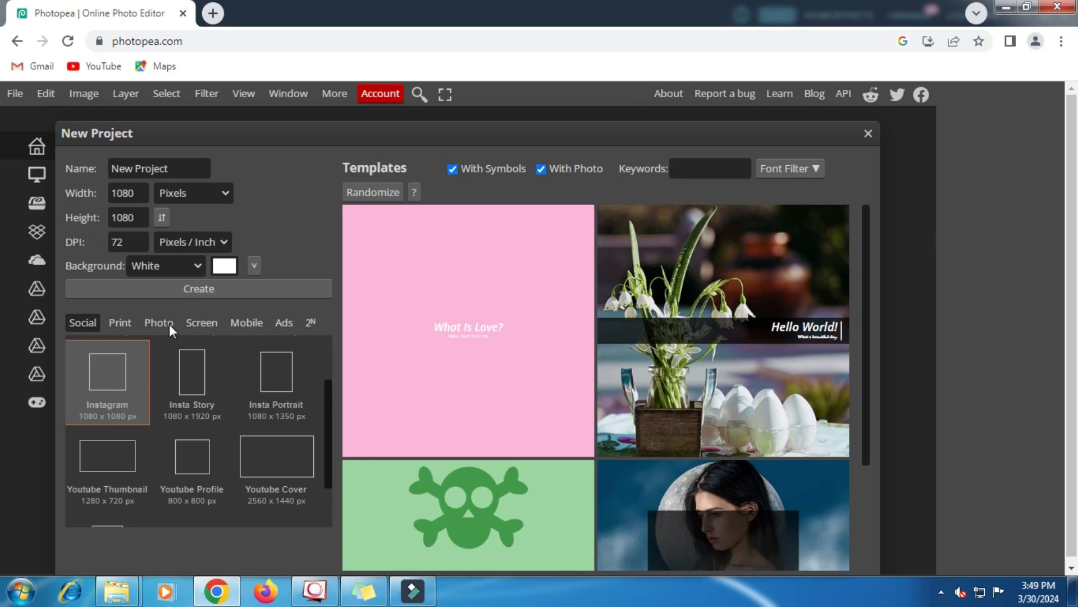
{"action": "left_click", "coordinate": [135, 193]}
{"action": "left_click", "coordinate": [186, 283]}
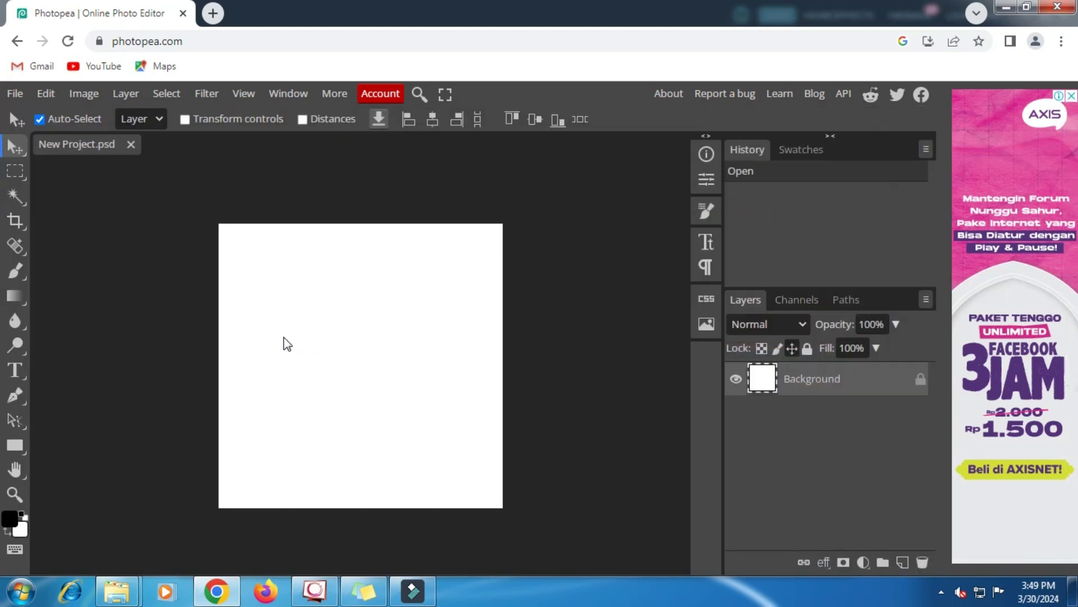
Open View > Add Guides and copy the 540 value from Sticky Notes.
{"action": "left_click", "coordinate": [250, 95]}
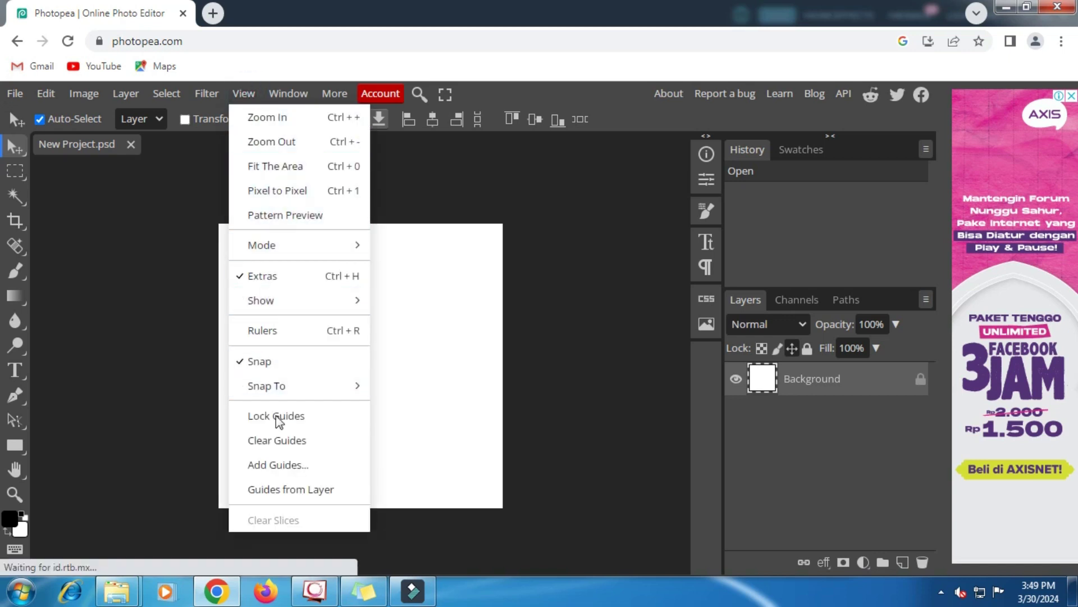
{"action": "left_click", "coordinate": [285, 466]}
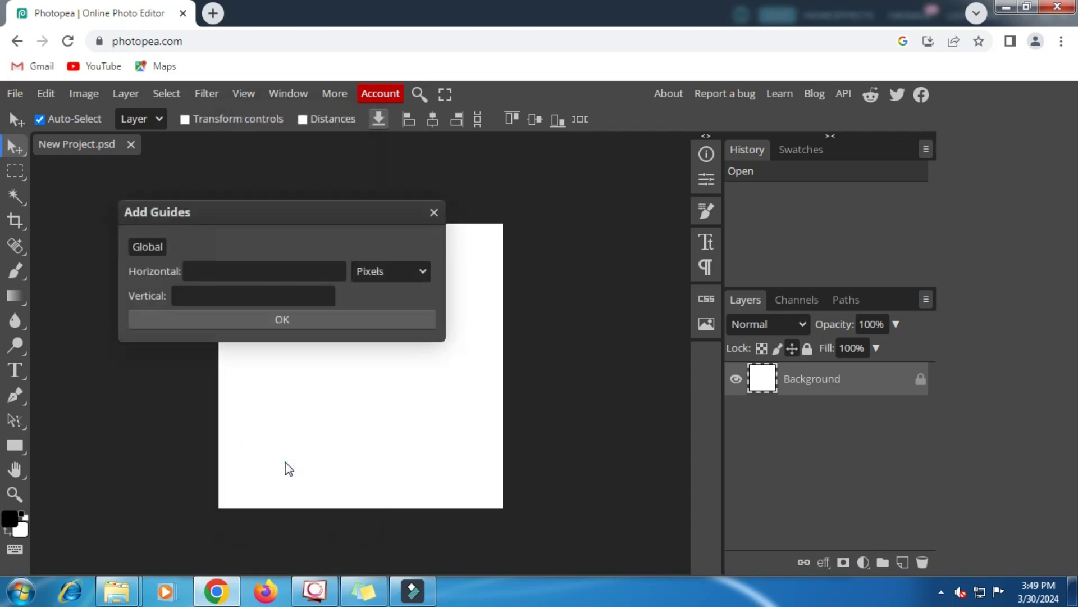
{"action": "left_click", "coordinate": [264, 270]}
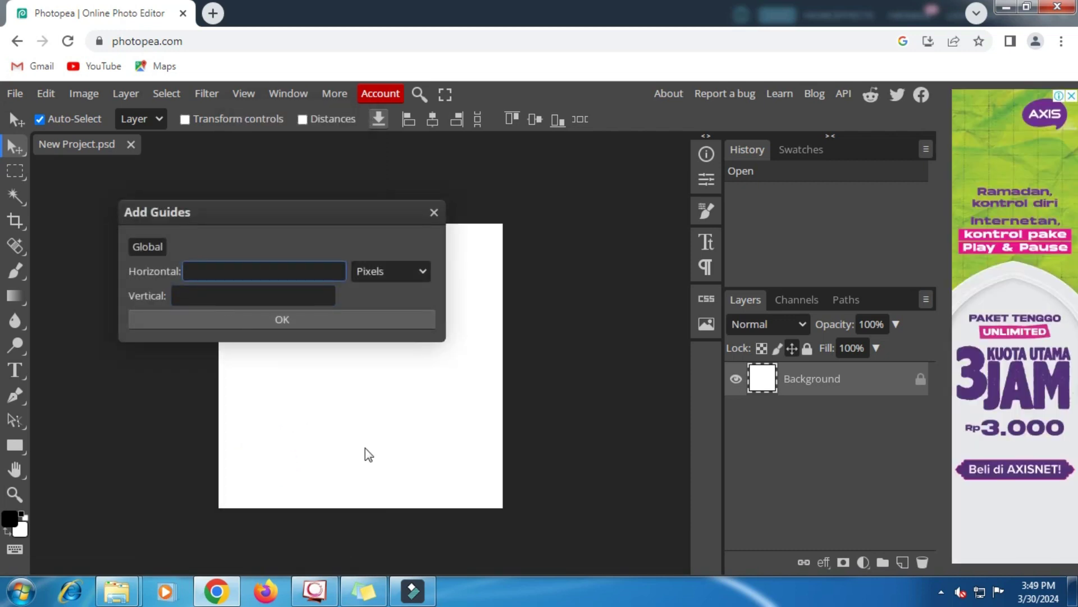
{"action": "left_click", "coordinate": [364, 589]}
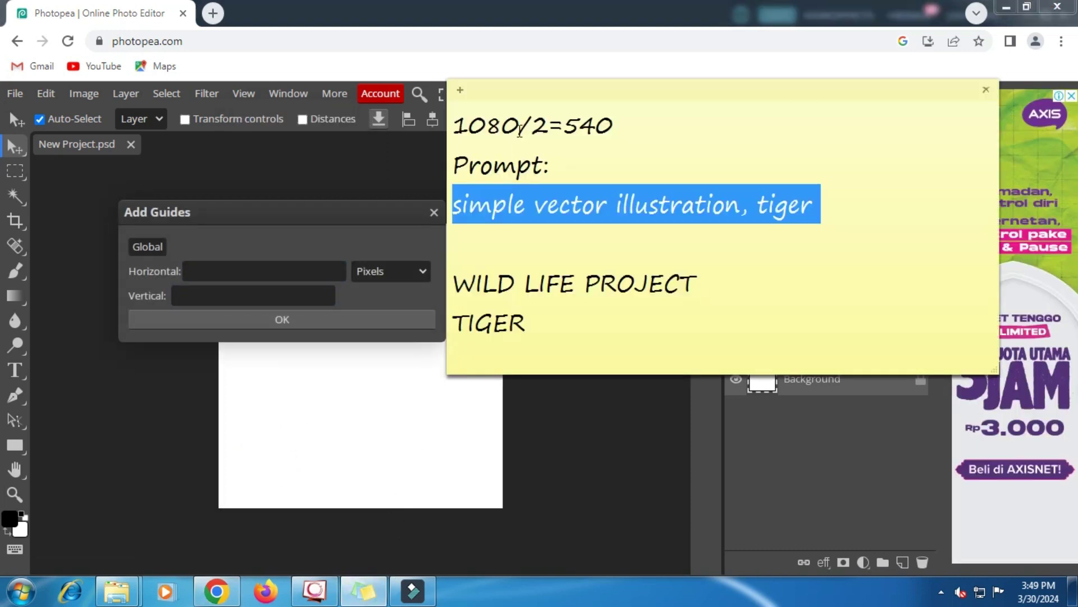
{"action": "left_click_drag", "start_coordinate": [457, 125], "coordinate": [621, 125]}
{"action": "right_click", "coordinate": [592, 125]}
{"action": "left_click", "coordinate": [632, 153]}
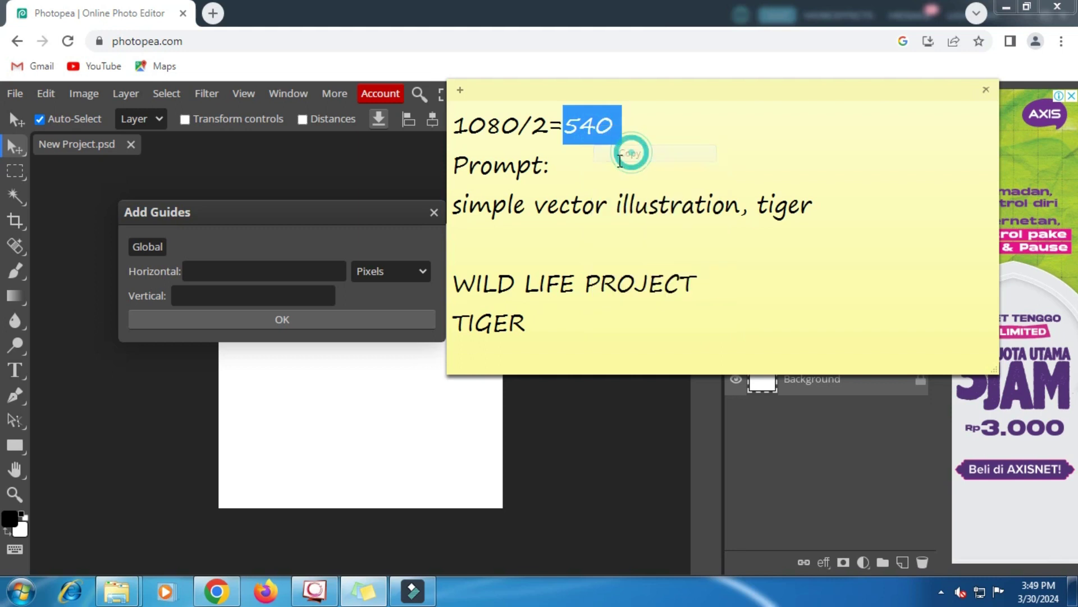
Enter 540 for both the horizontal and vertical guide positions and confirm.
{"action": "left_click", "coordinate": [263, 274]}
{"action": "right_click", "coordinate": [263, 273]}
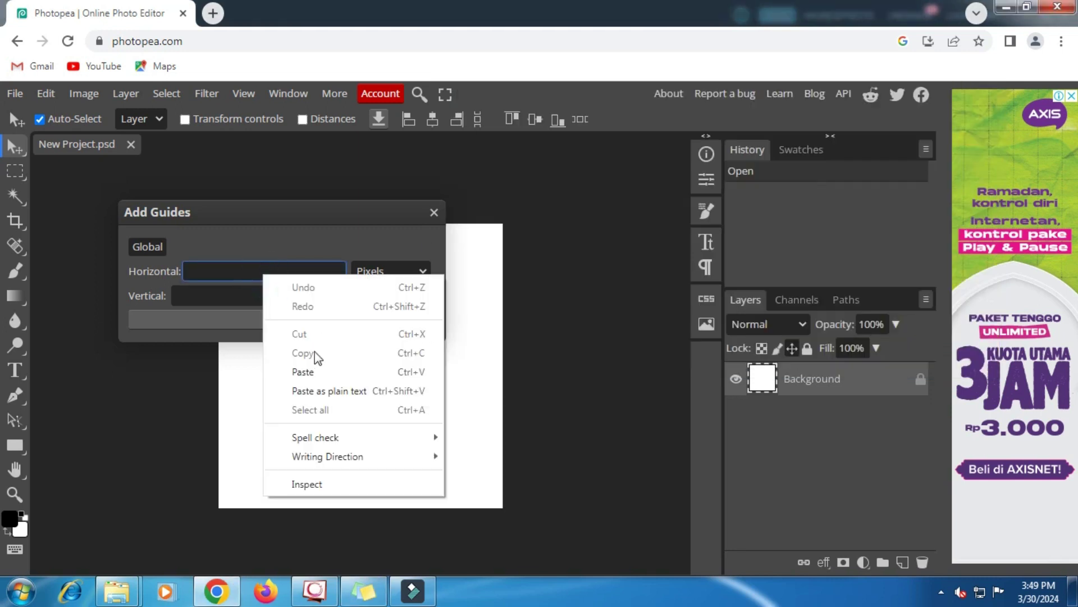
{"action": "left_click", "coordinate": [306, 372]}
{"action": "left_click", "coordinate": [232, 297]}
{"action": "right_click", "coordinate": [232, 296]}
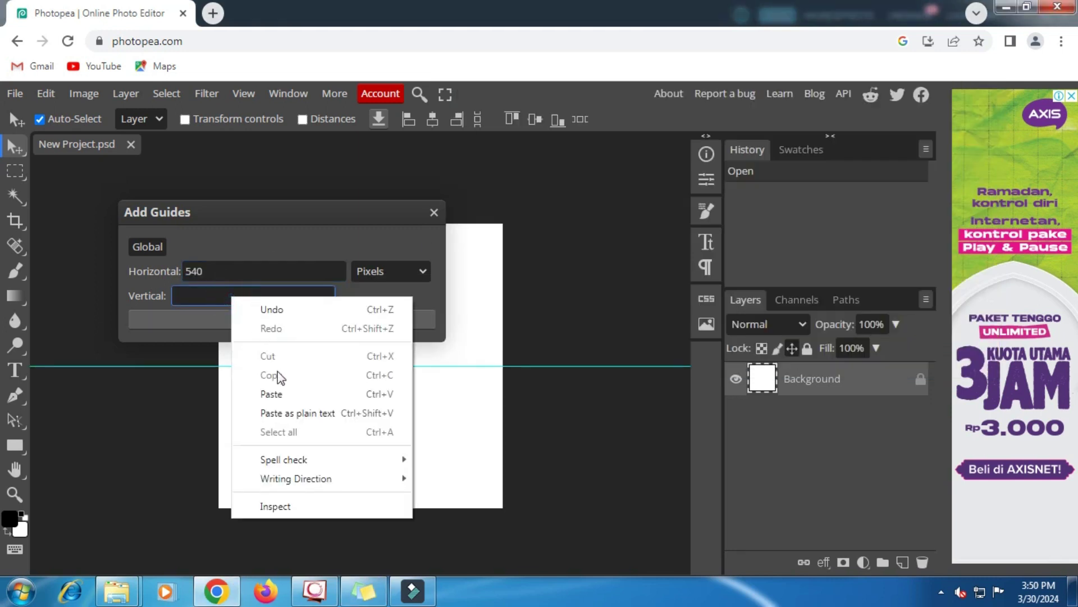
{"action": "left_click", "coordinate": [278, 392]}
{"action": "left_click", "coordinate": [283, 319]}
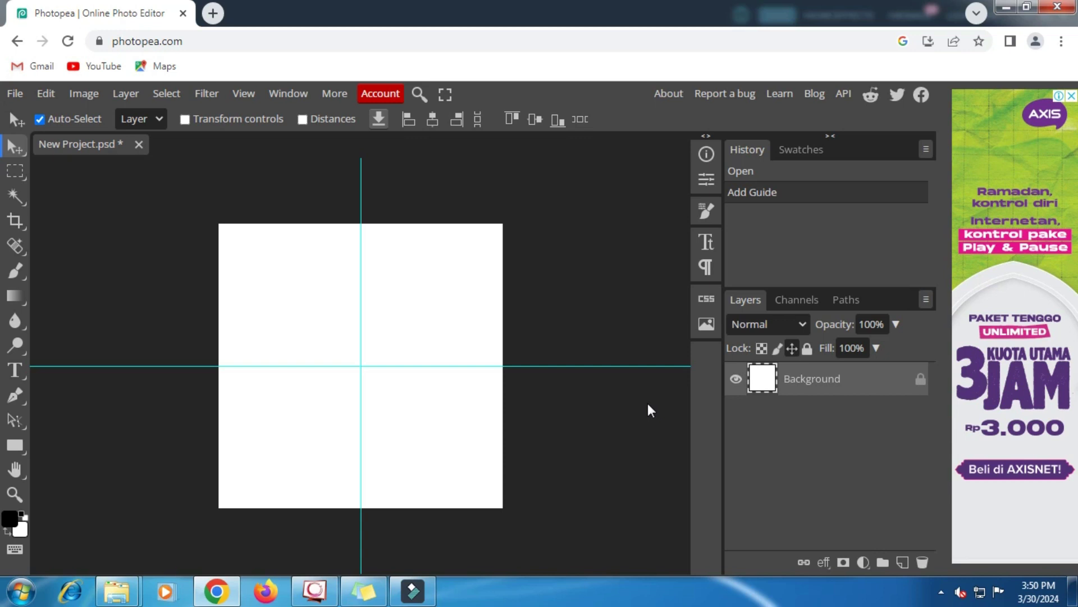
Add Layer 1 and draw a 1:1 fixed-ratio square selection centred on the guides.
{"action": "left_click", "coordinate": [903, 562]}
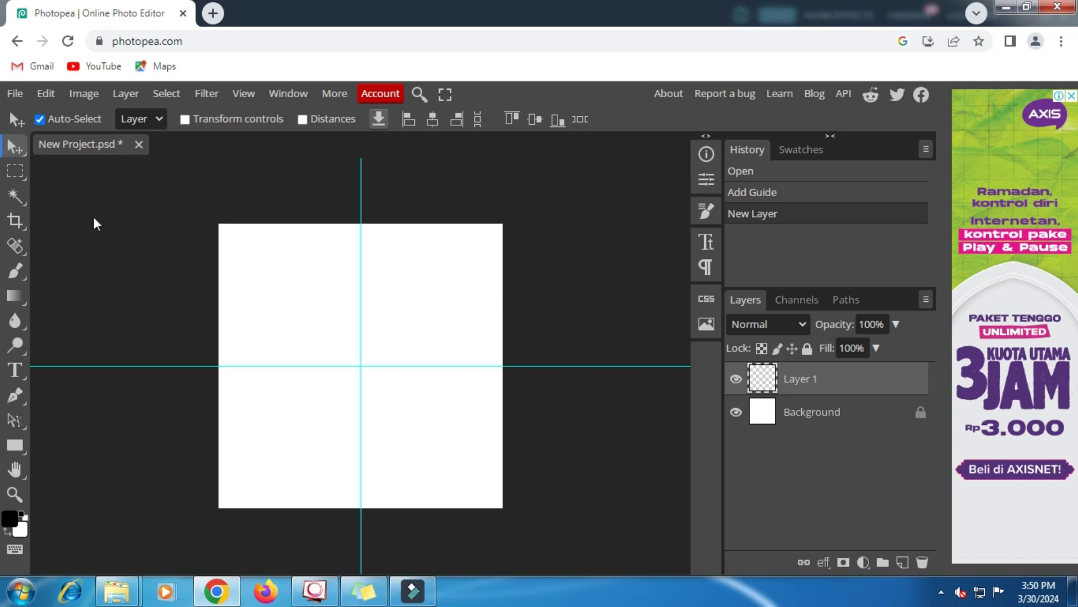
{"action": "right_click", "coordinate": [23, 169]}
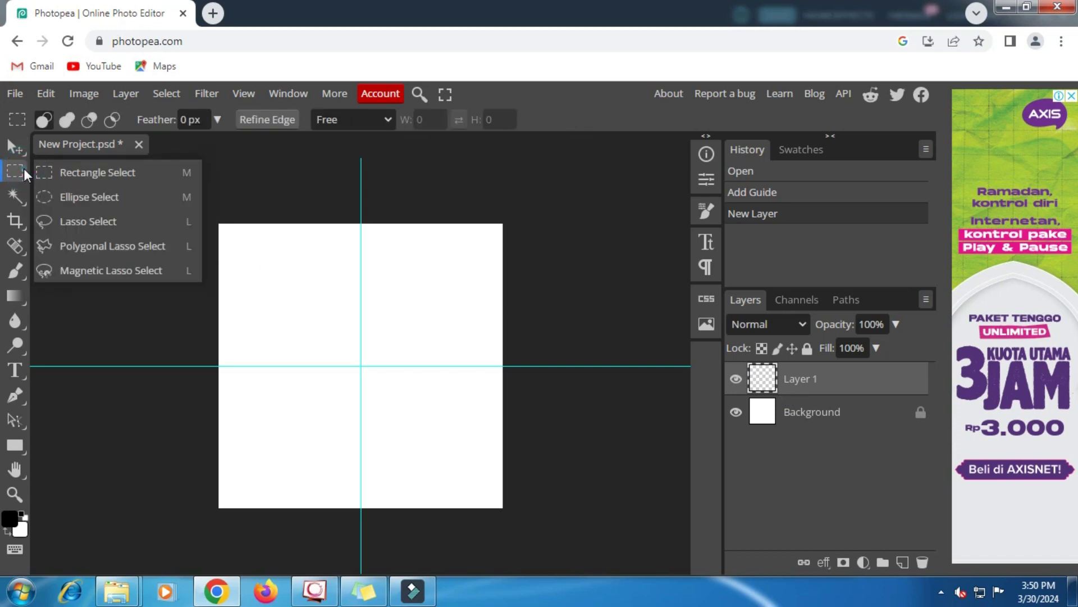
{"action": "left_click", "coordinate": [99, 172]}
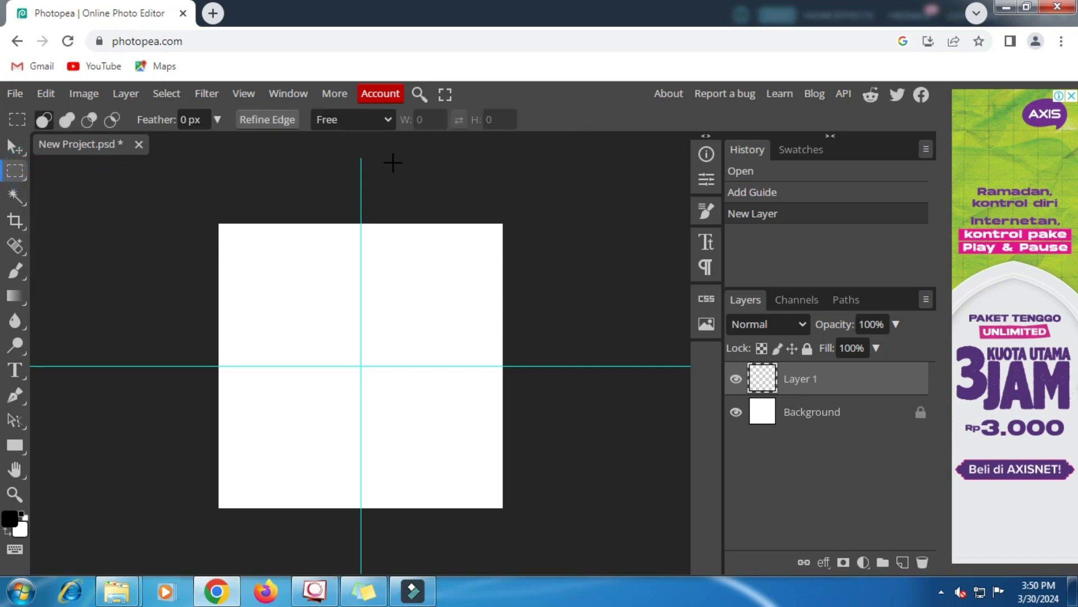
{"action": "left_click", "coordinate": [383, 121]}
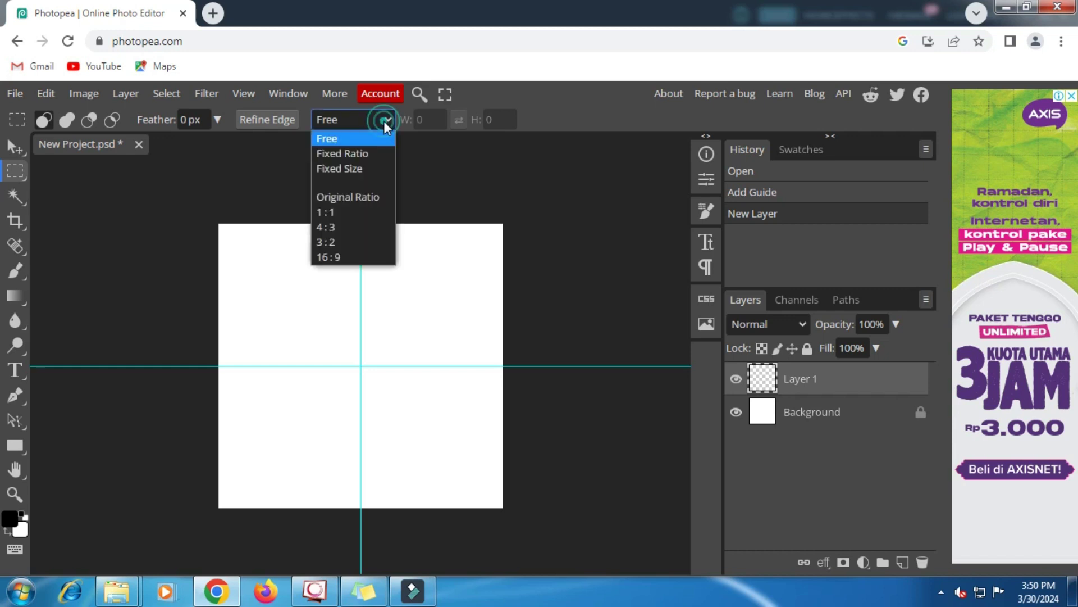
{"action": "left_click", "coordinate": [335, 211]}
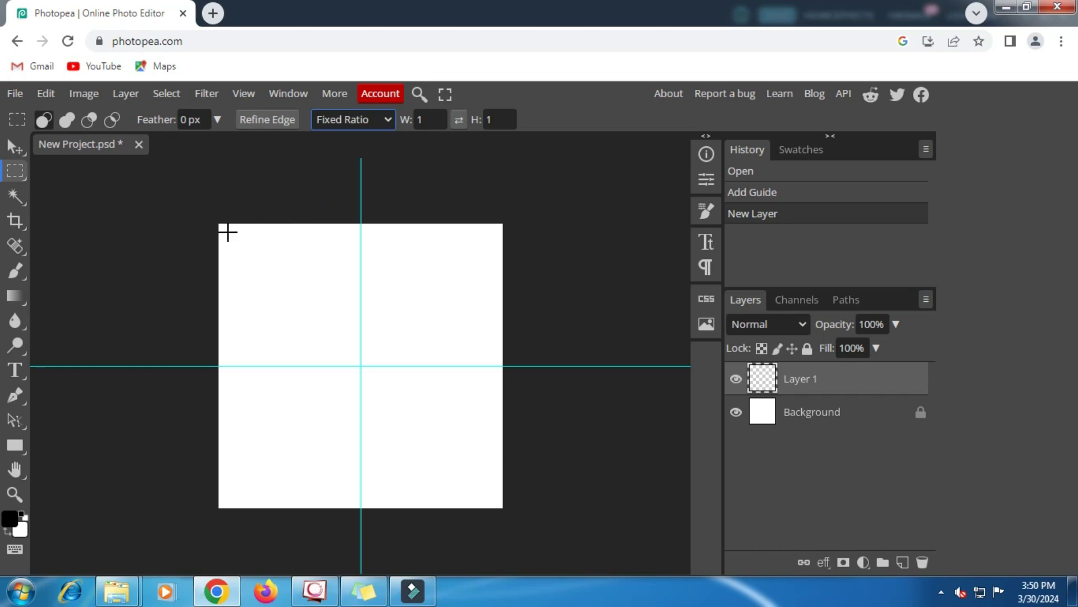
{"action": "left_click_drag", "start_coordinate": [229, 235], "coordinate": [488, 516]}
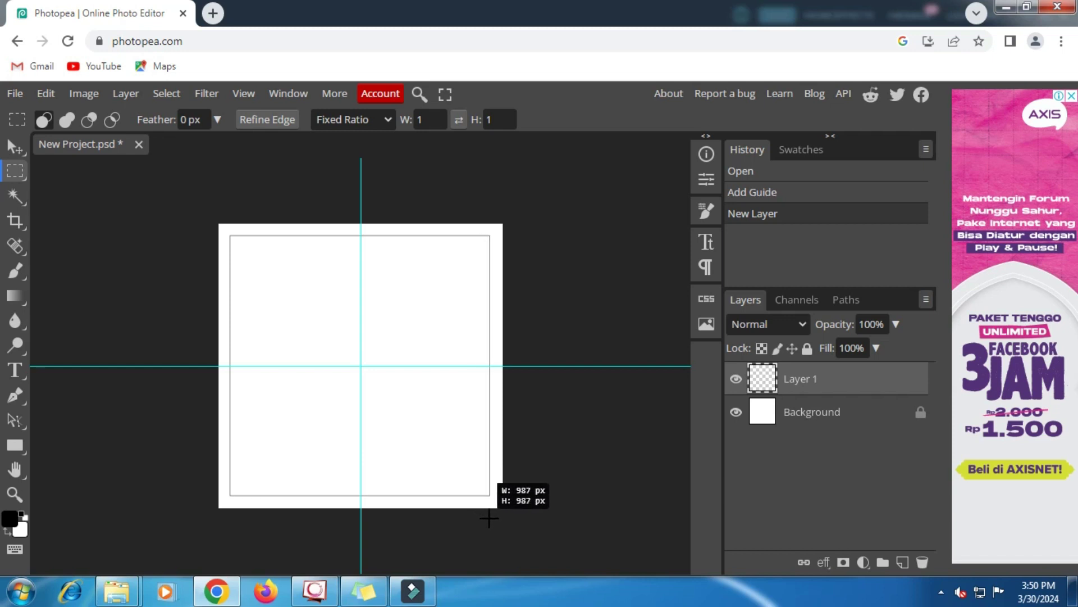
{"action": "left_click_drag", "start_coordinate": [489, 517], "coordinate": [485, 517]}
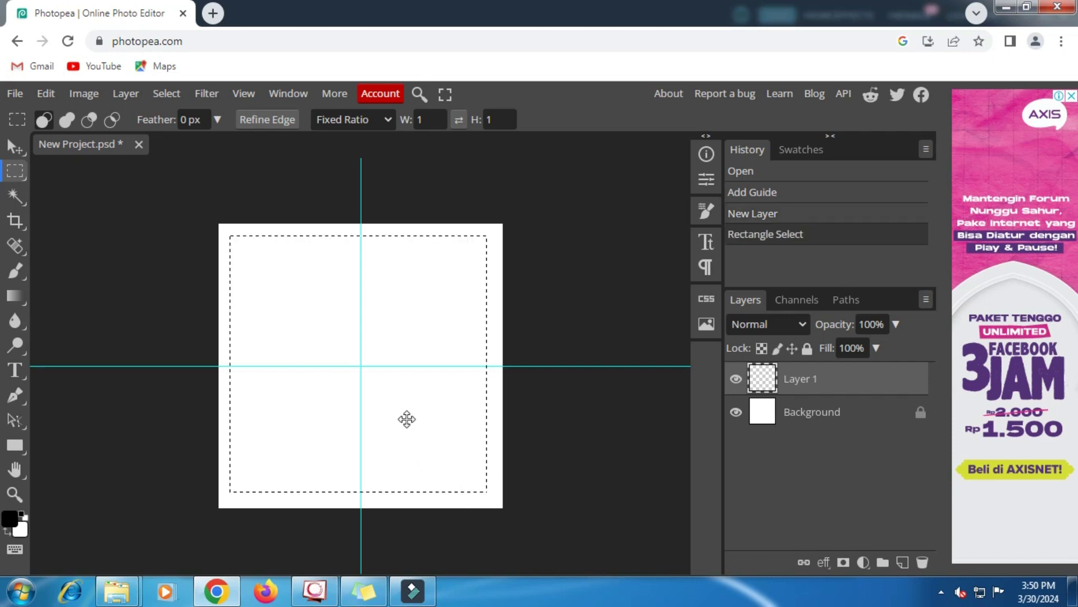
{"action": "left_click_drag", "start_coordinate": [393, 338], "coordinate": [395, 338]}
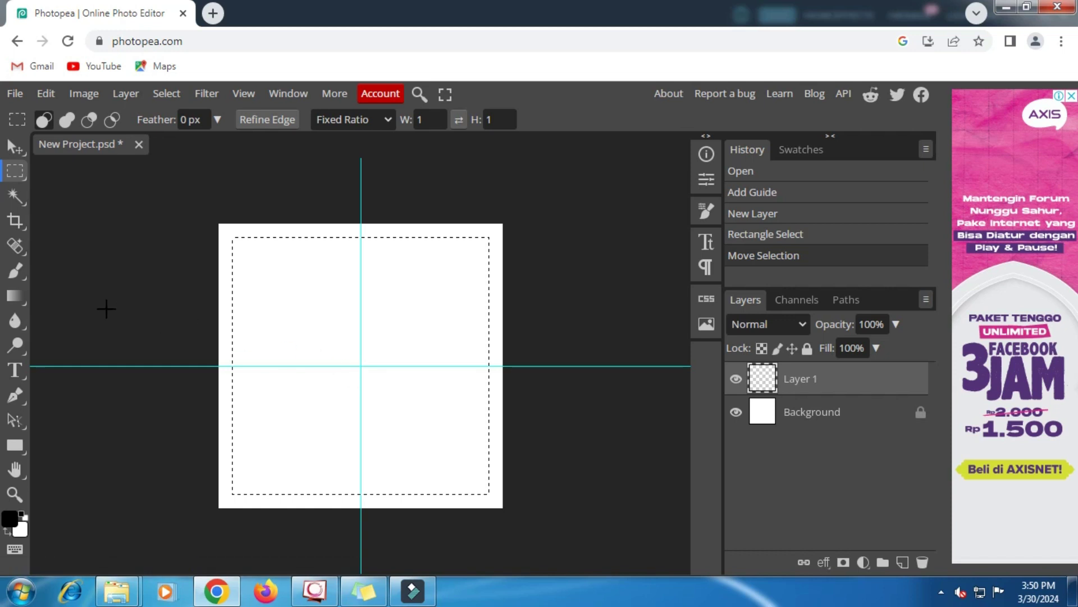
Switch to Generative Fill and copy the tiger illustration prompt from the notes.
{"action": "left_click", "coordinate": [21, 247]}
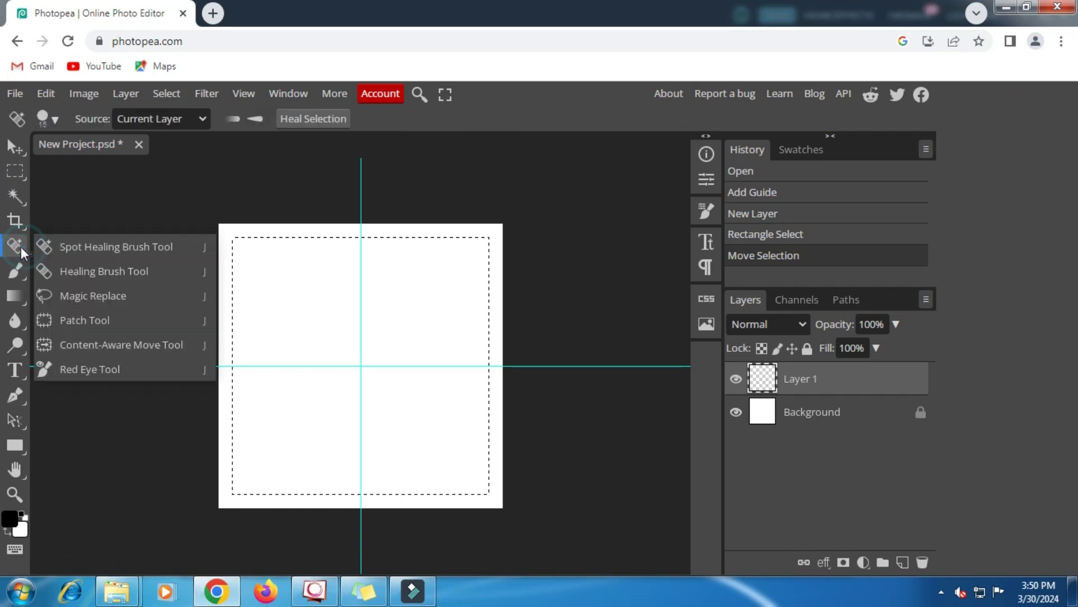
{"action": "left_click", "coordinate": [90, 296]}
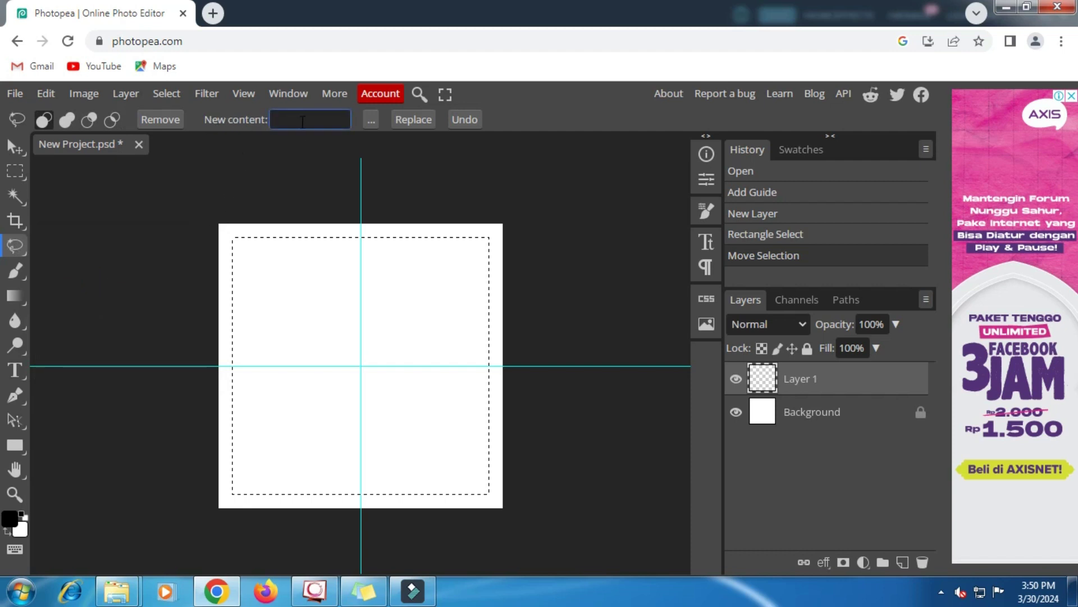
{"action": "left_click", "coordinate": [364, 590]}
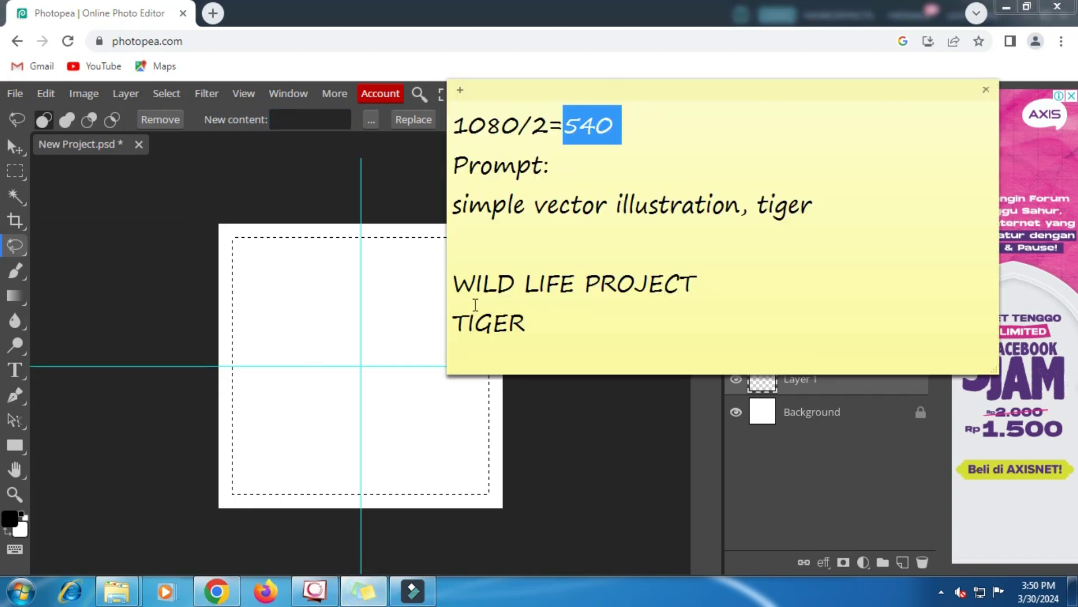
{"action": "left_click_drag", "start_coordinate": [549, 165], "coordinate": [459, 171]}
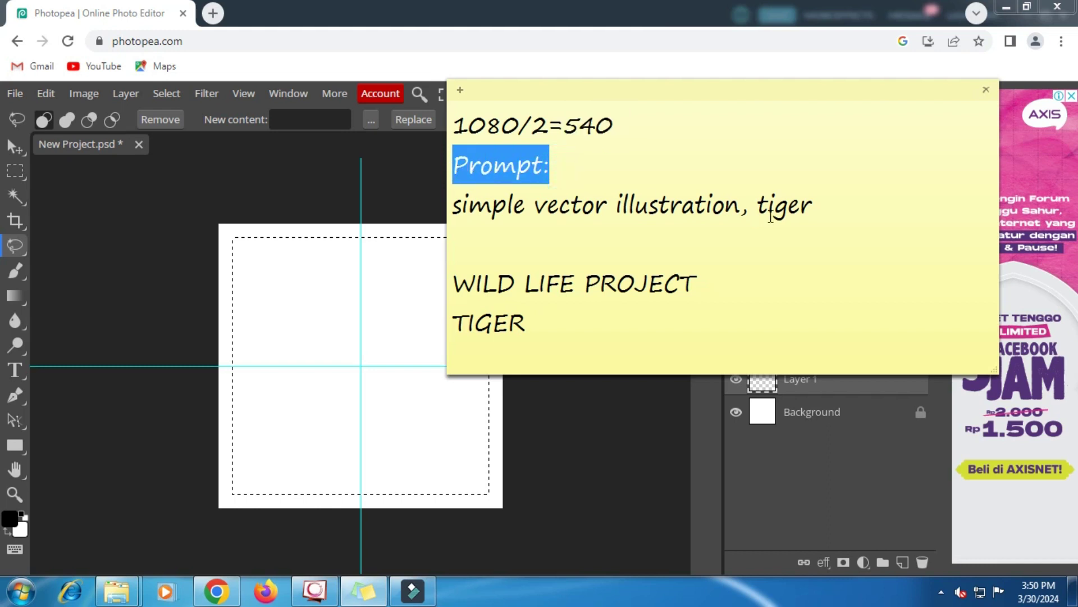
{"action": "triple_click", "coordinate": [832, 205]}
{"action": "right_click", "coordinate": [774, 216]}
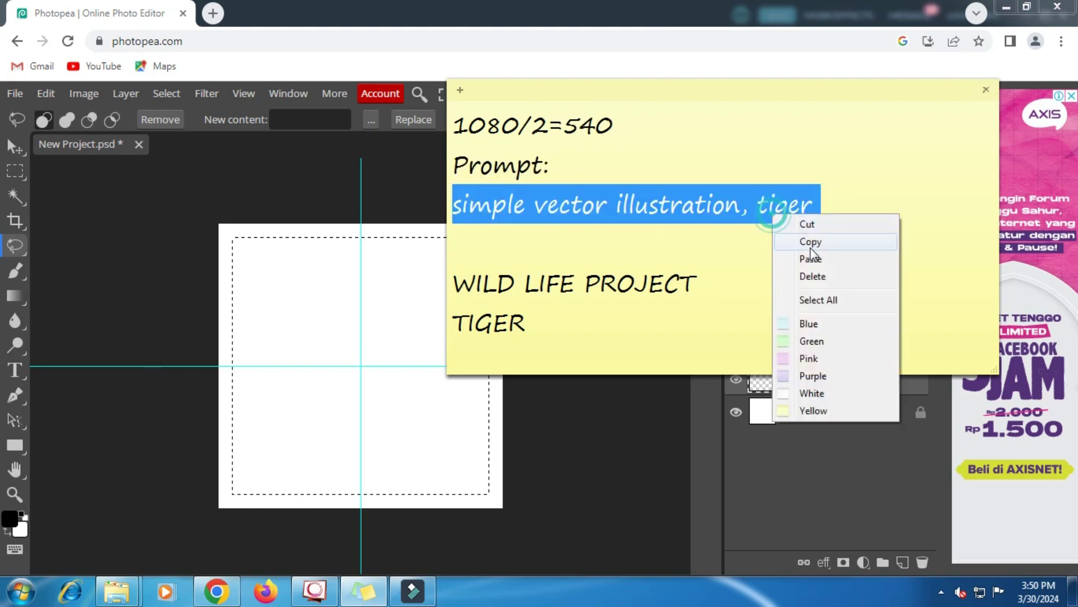
{"action": "left_click", "coordinate": [811, 242]}
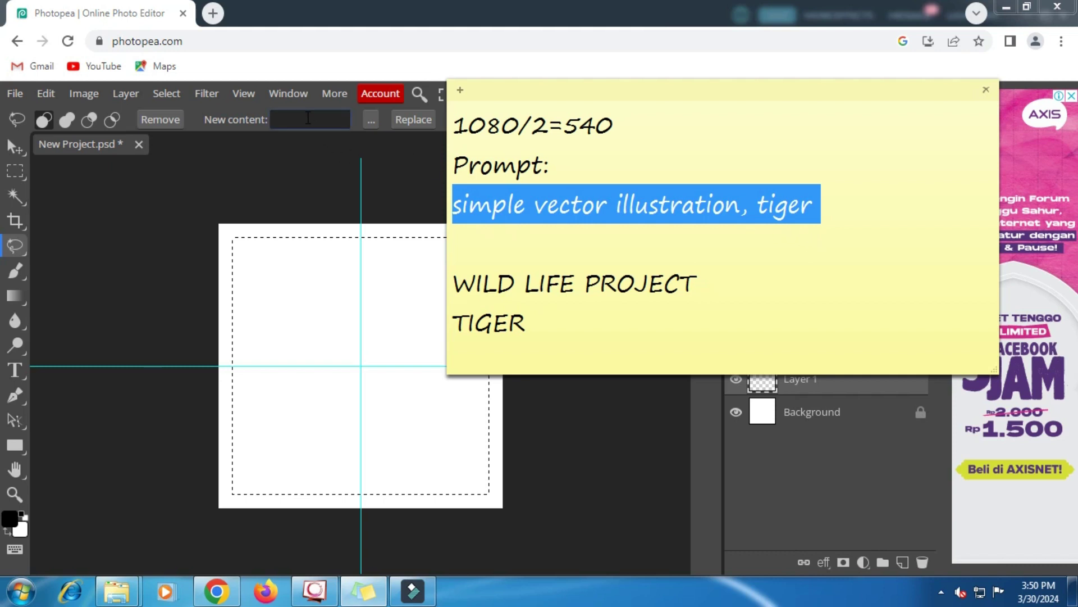
Paste the tiger prompt as New content and Replace, dismissing the premium alert and ad.
{"action": "left_click", "coordinate": [306, 119]}
{"action": "right_click", "coordinate": [306, 118]}
{"action": "left_click", "coordinate": [346, 214]}
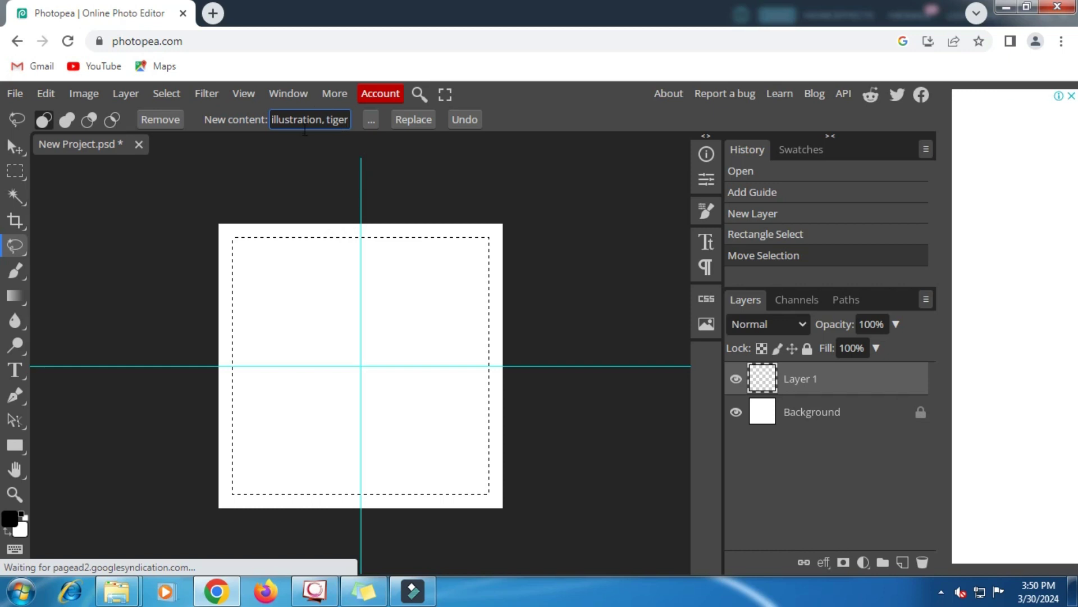
{"action": "left_click", "coordinate": [415, 121]}
{"action": "left_click", "coordinate": [615, 145]}
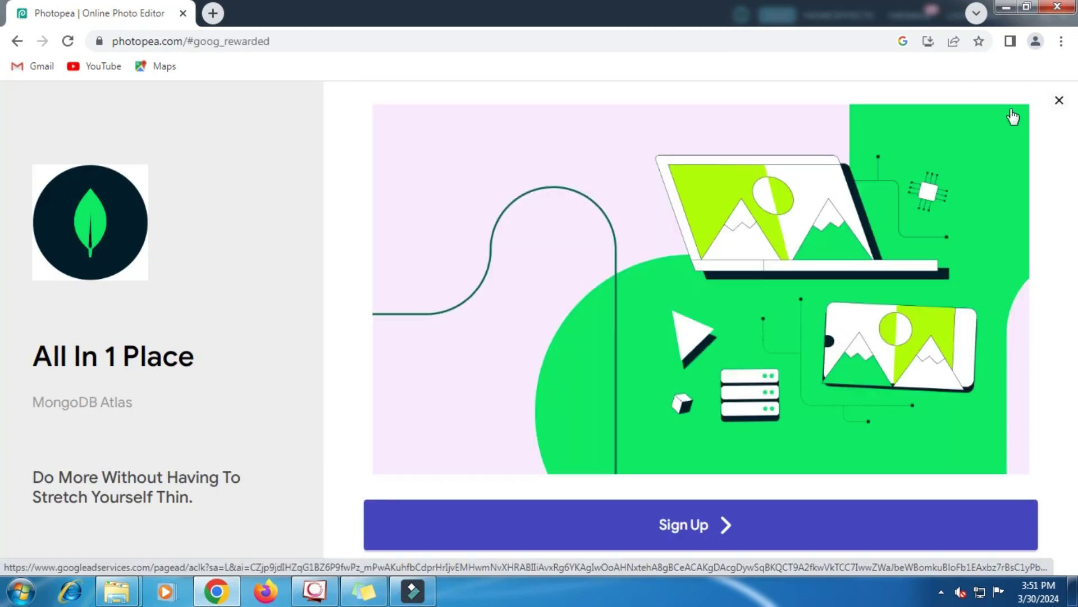
{"action": "left_click", "coordinate": [1059, 100]}
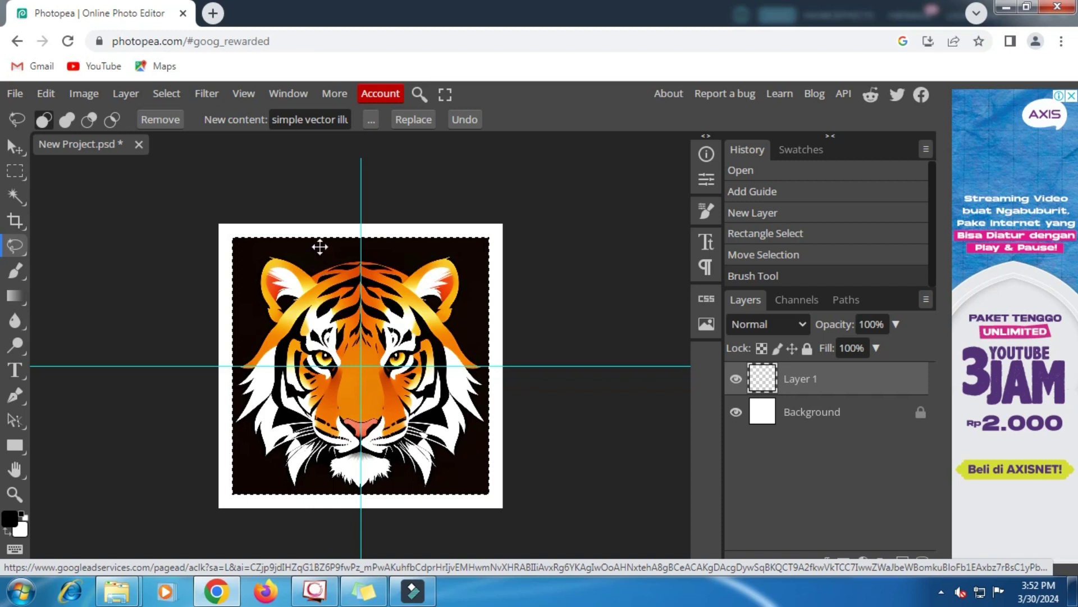
Clear the square selection and make the Background layer active.
{"action": "left_click", "coordinate": [173, 93]}
{"action": "left_click", "coordinate": [183, 141]}
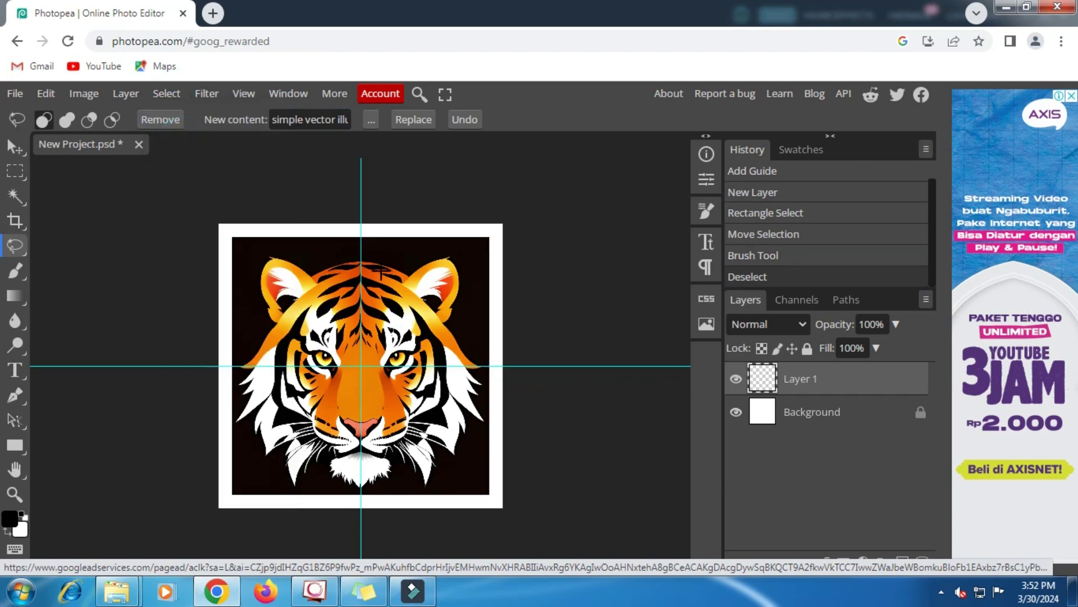
{"action": "scroll", "coordinate": [380, 271], "scroll_direction": "down", "scroll_amount": 3}
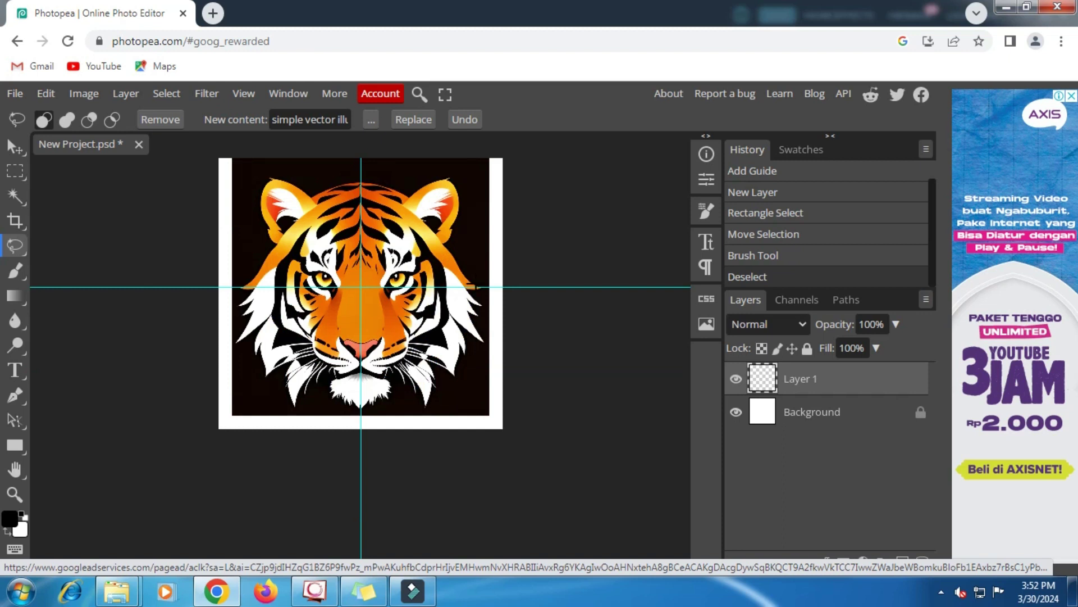
{"action": "scroll", "coordinate": [476, 286], "scroll_direction": "up", "scroll_amount": 3}
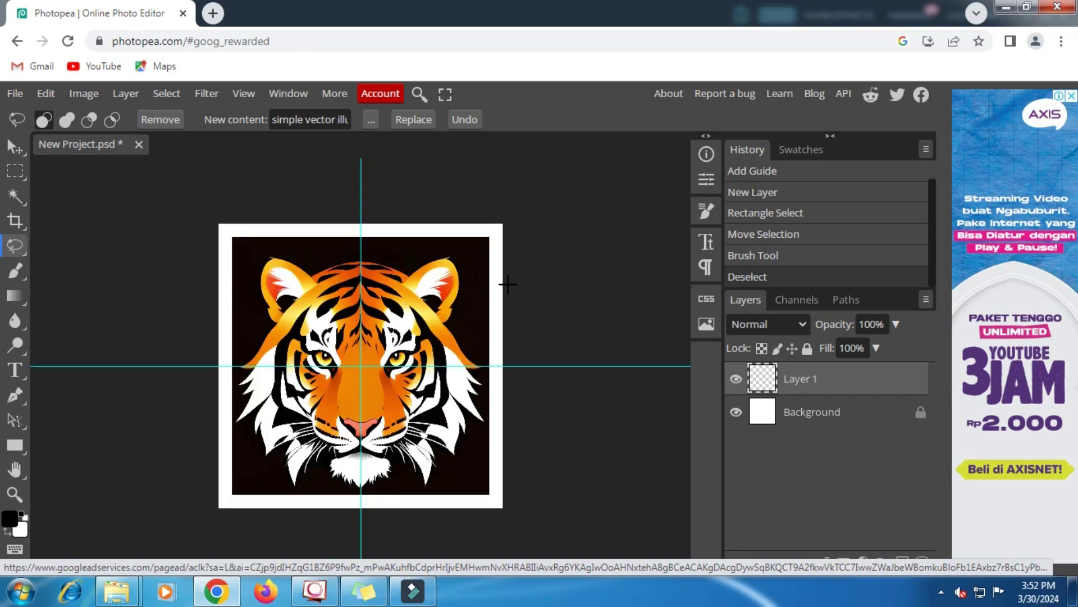
{"action": "left_click", "coordinate": [817, 413]}
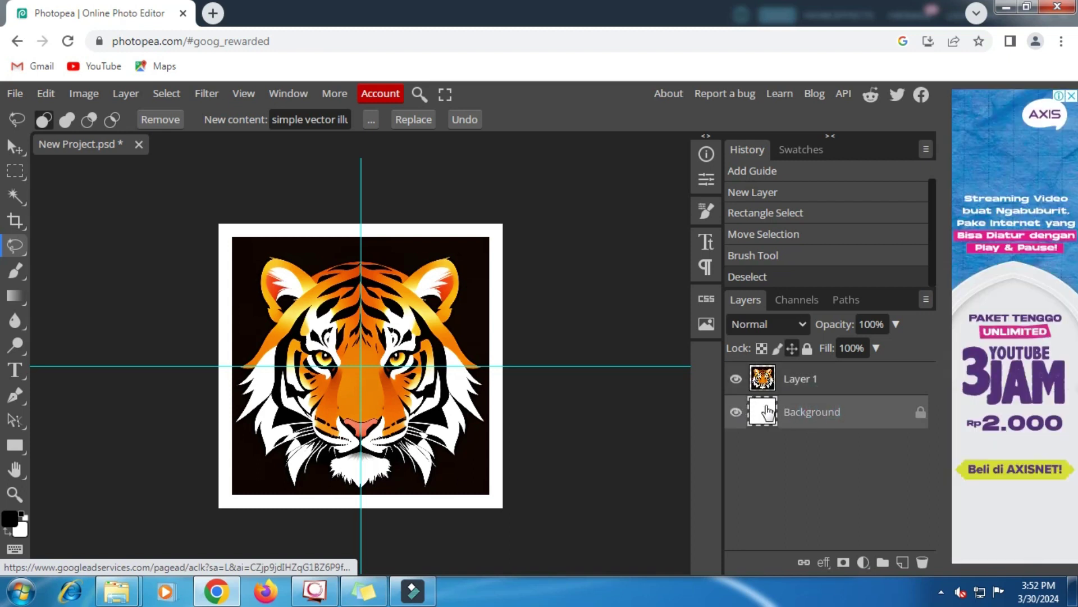
{"action": "right_click", "coordinate": [785, 413]}
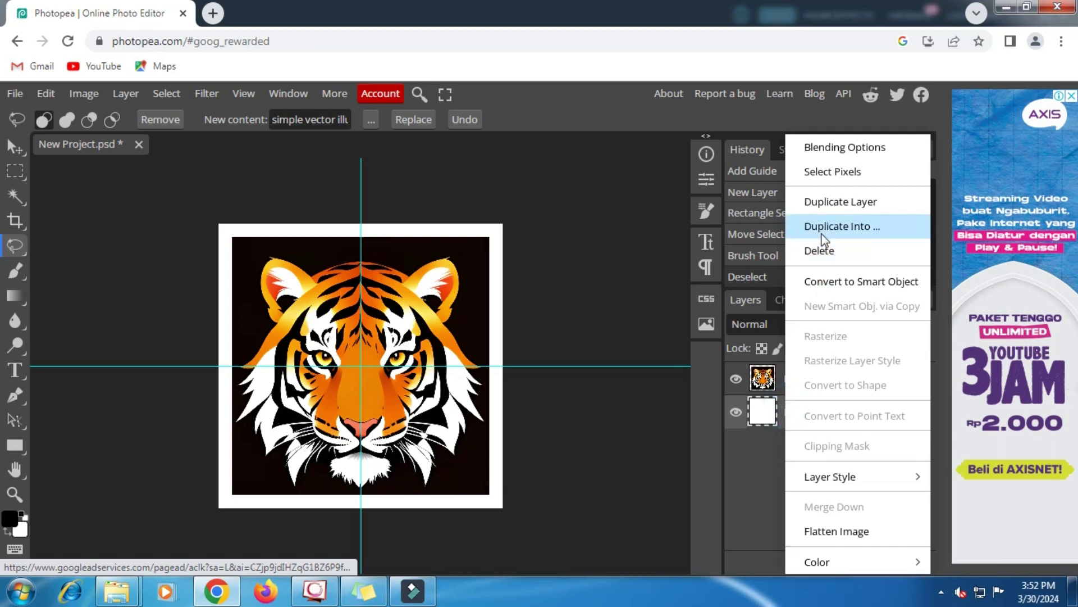
{"action": "left_click", "coordinate": [760, 455]}
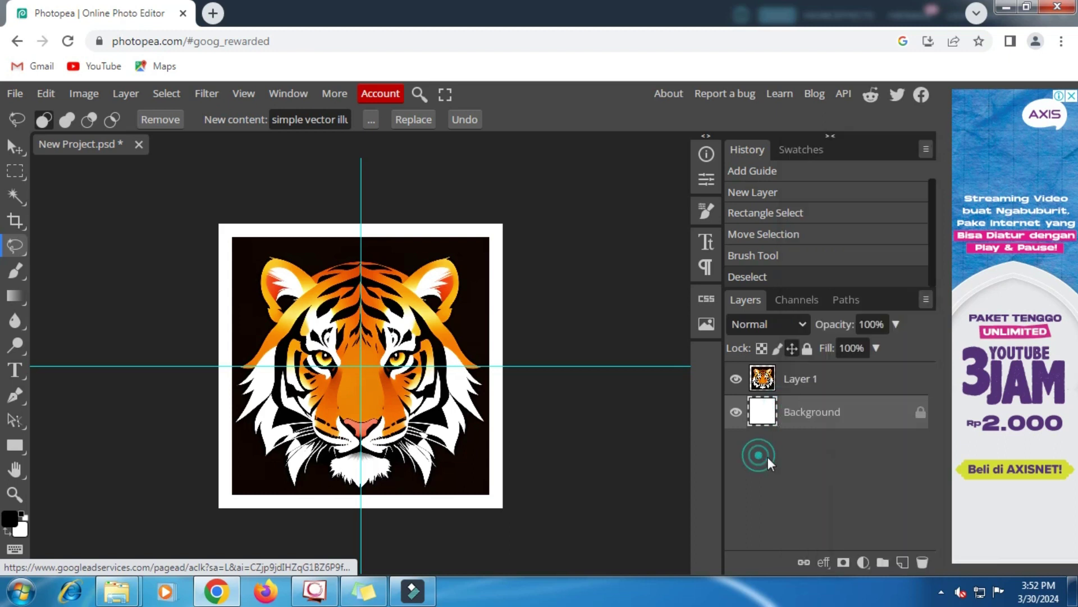
Add a Color Fill layer using the tiger art's sampled near-black background colour.
{"action": "left_click", "coordinate": [864, 562]}
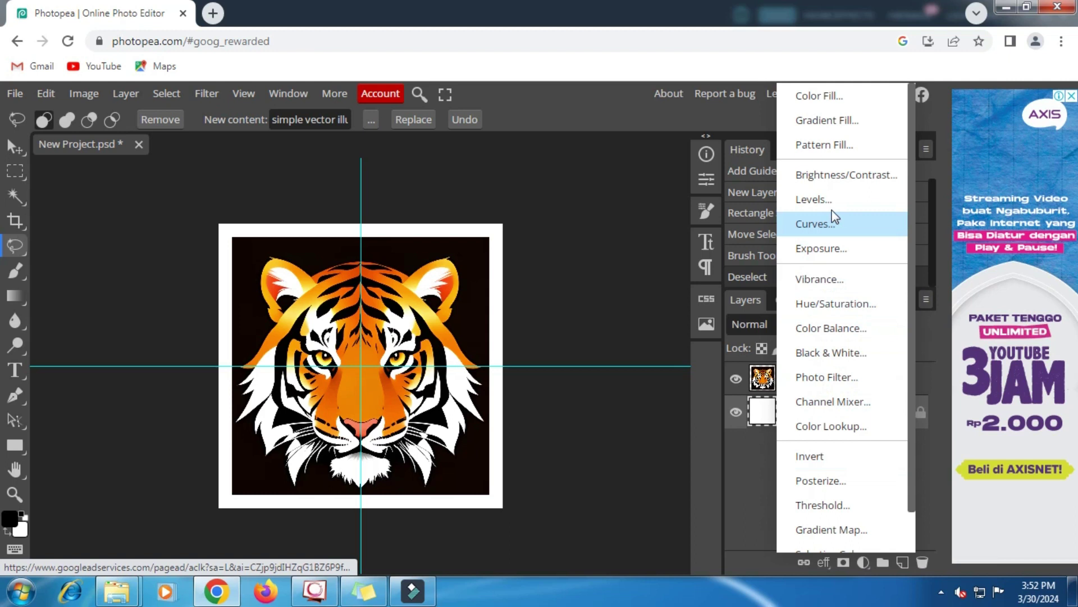
{"action": "left_click", "coordinate": [813, 96]}
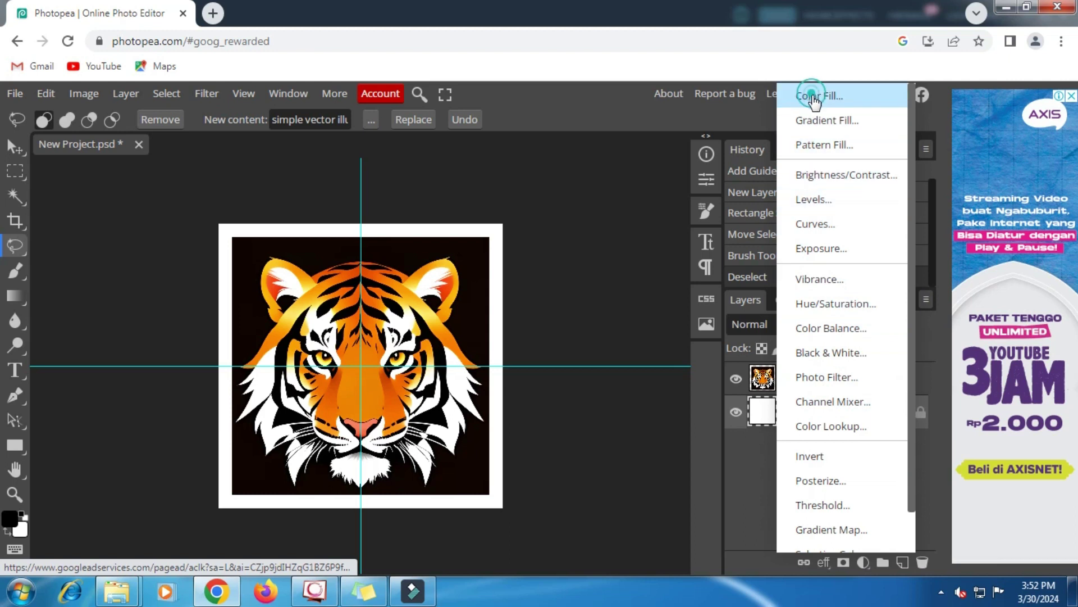
{"action": "left_click_drag", "start_coordinate": [373, 216], "coordinate": [691, 230]}
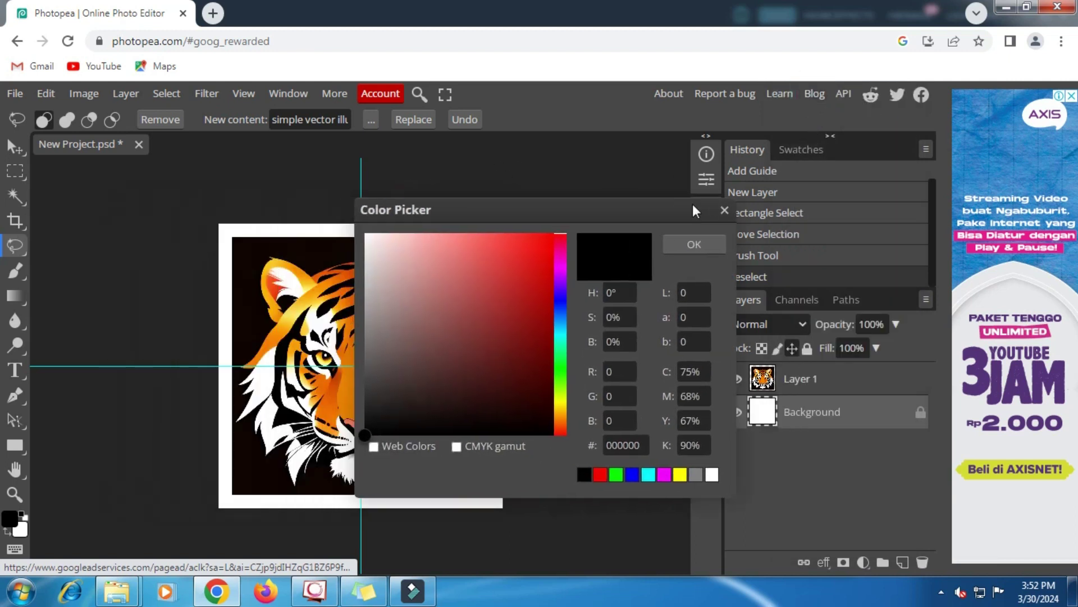
{"action": "left_click", "coordinate": [323, 254]}
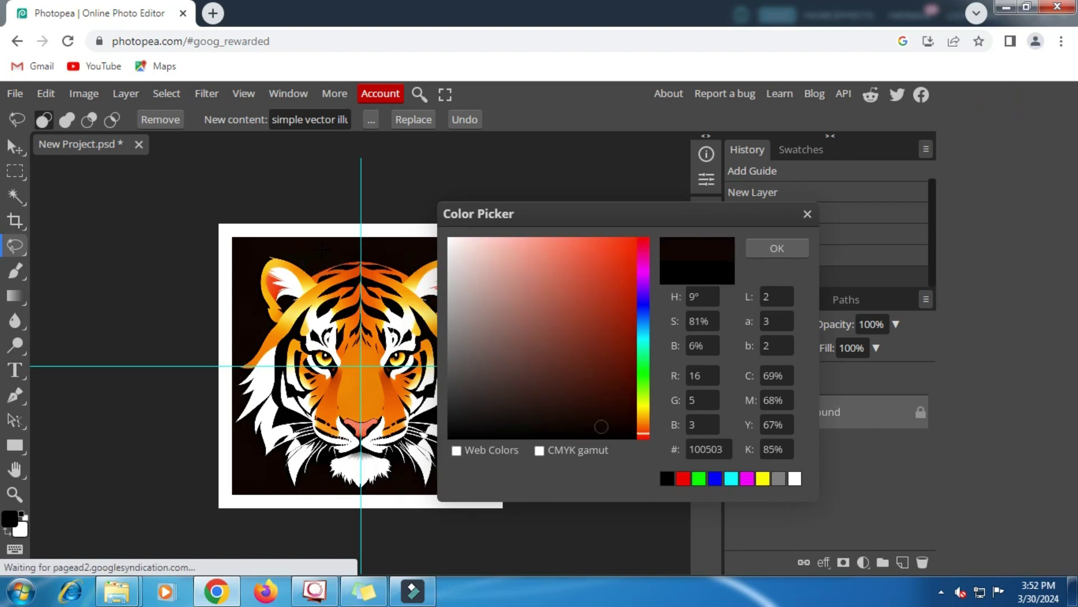
{"action": "left_click", "coordinate": [760, 247]}
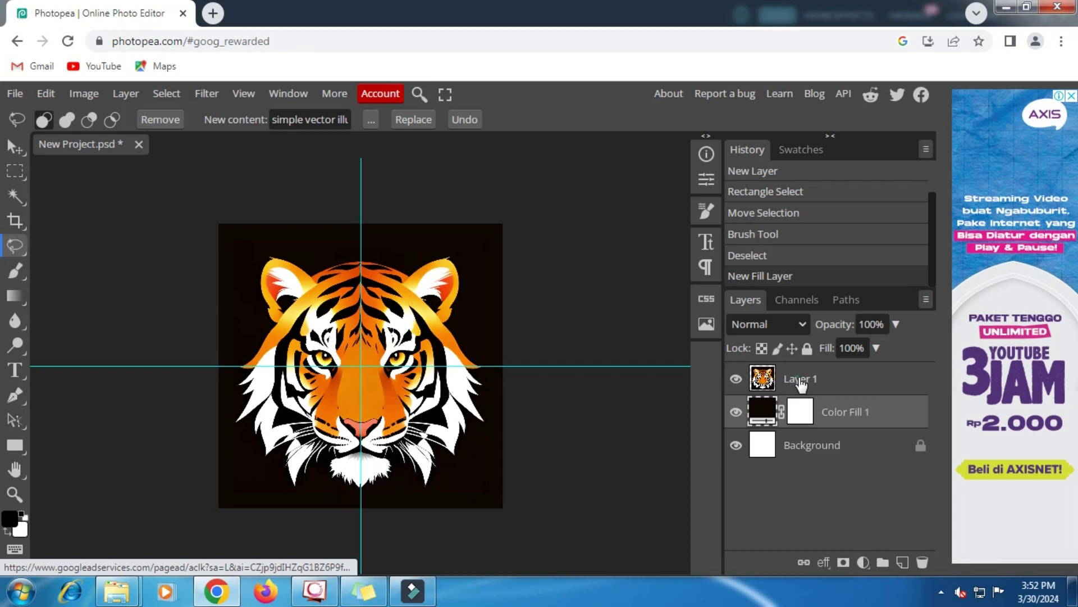
{"action": "left_click", "coordinate": [801, 385]}
Flatten the tiger and dark fill into one Background layer and unlock it.
{"action": "right_click", "coordinate": [804, 384]}
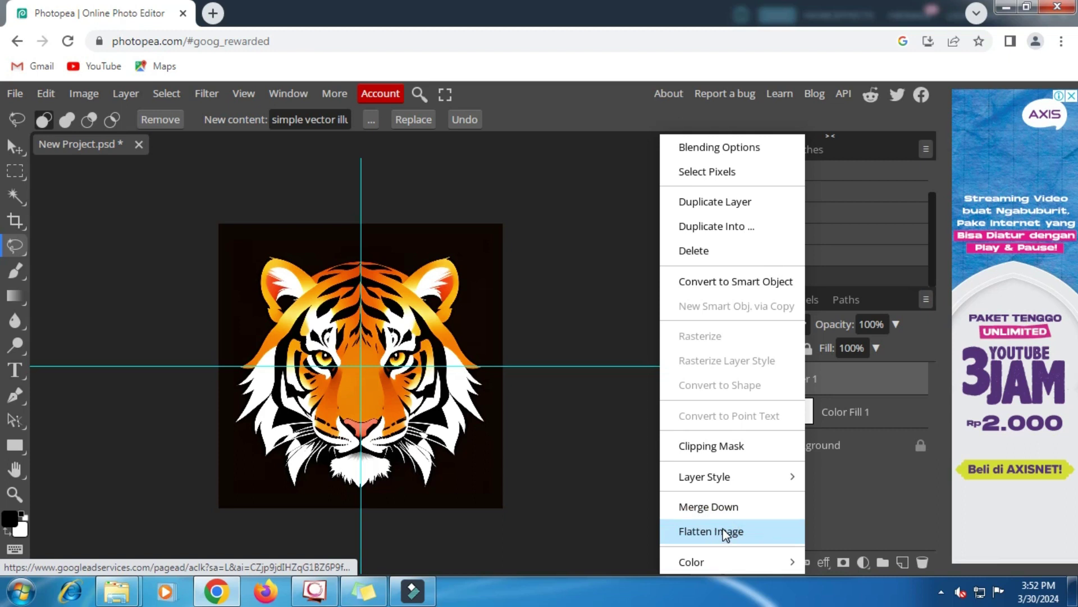
{"action": "left_click", "coordinate": [725, 532]}
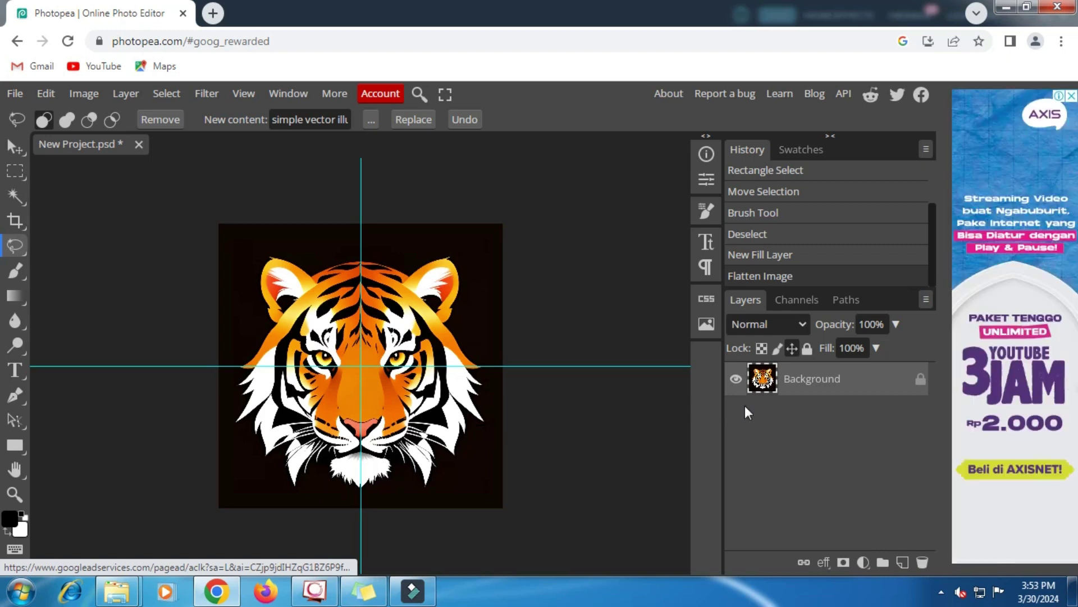
{"action": "left_click", "coordinate": [921, 378]}
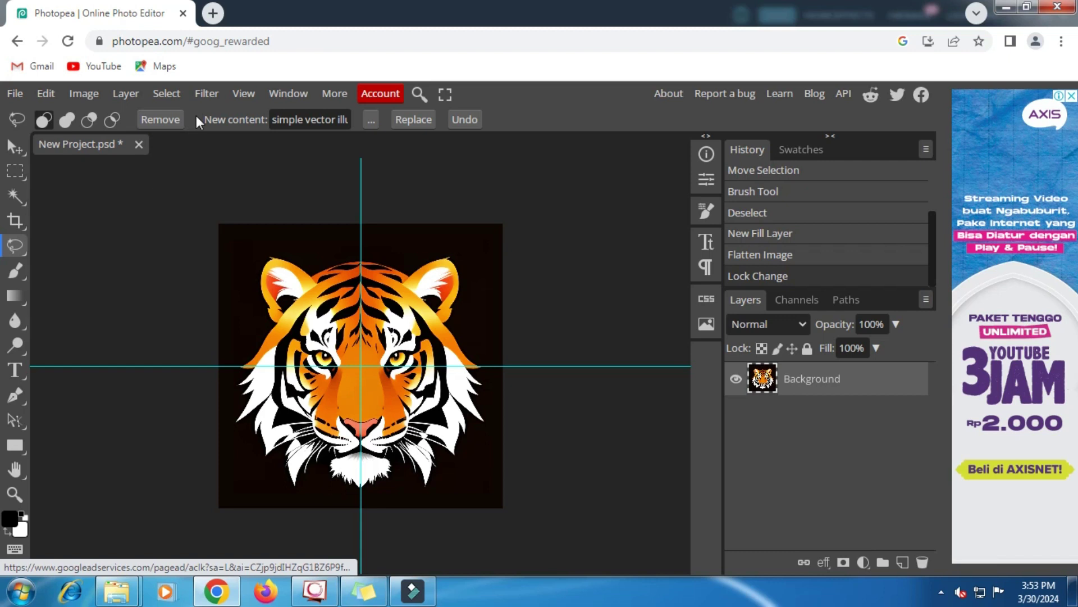
{"action": "left_click", "coordinate": [171, 95]}
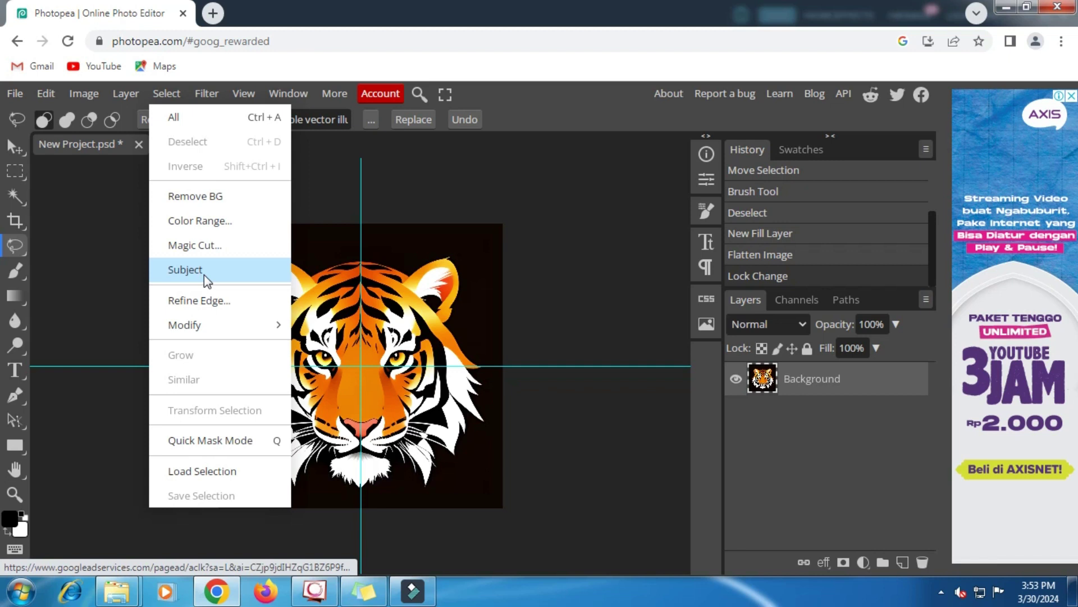
Mask out the tiger with Select Subject and scale it to 75% in the centre.
{"action": "left_click", "coordinate": [209, 198]}
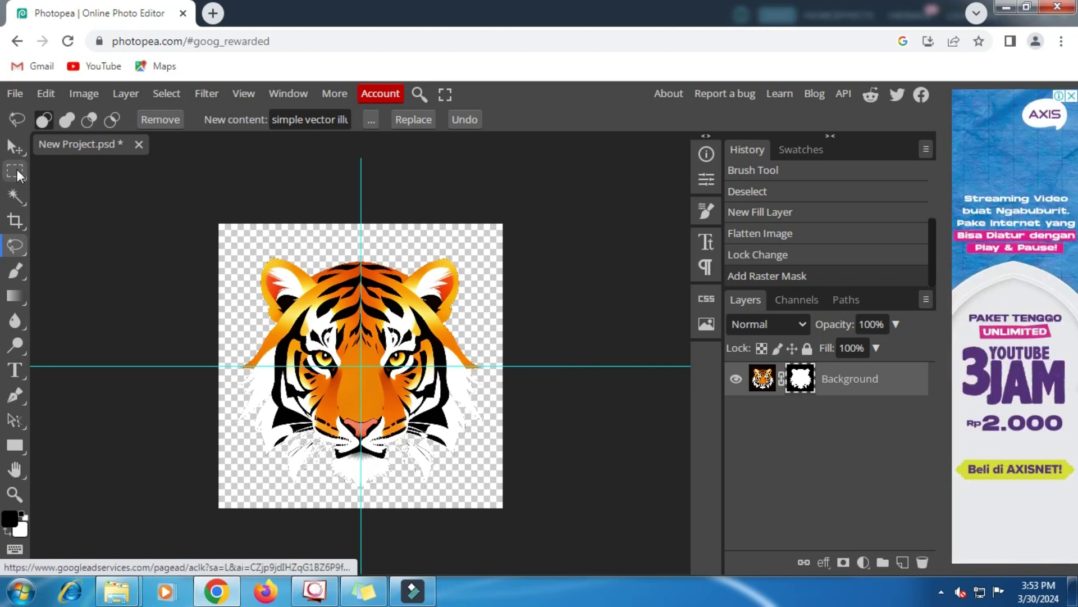
{"action": "left_click", "coordinate": [15, 170]}
{"action": "right_click", "coordinate": [306, 293]}
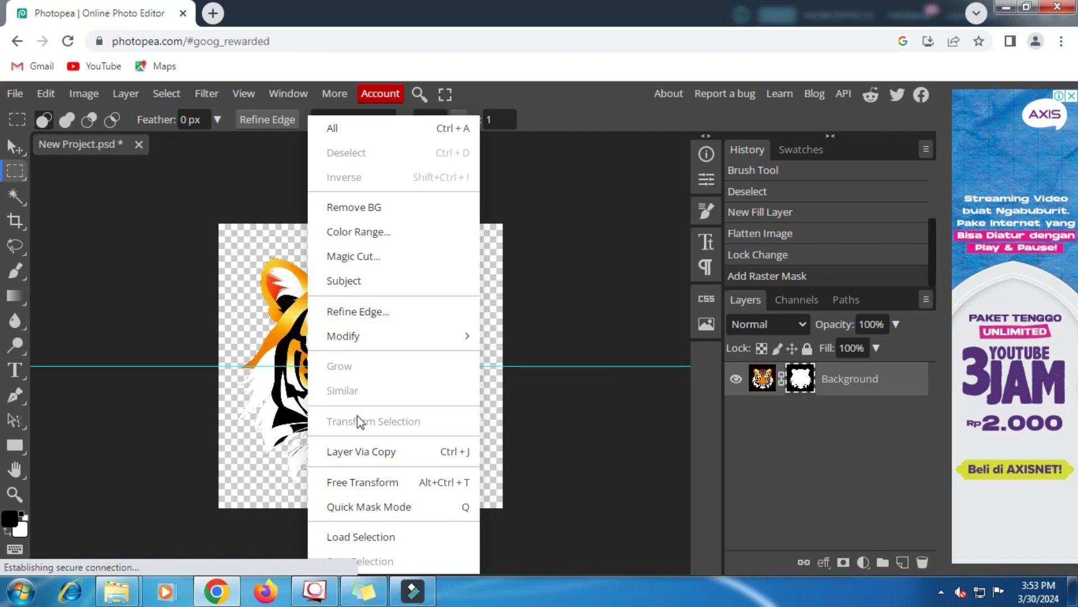
{"action": "left_click", "coordinate": [365, 482]}
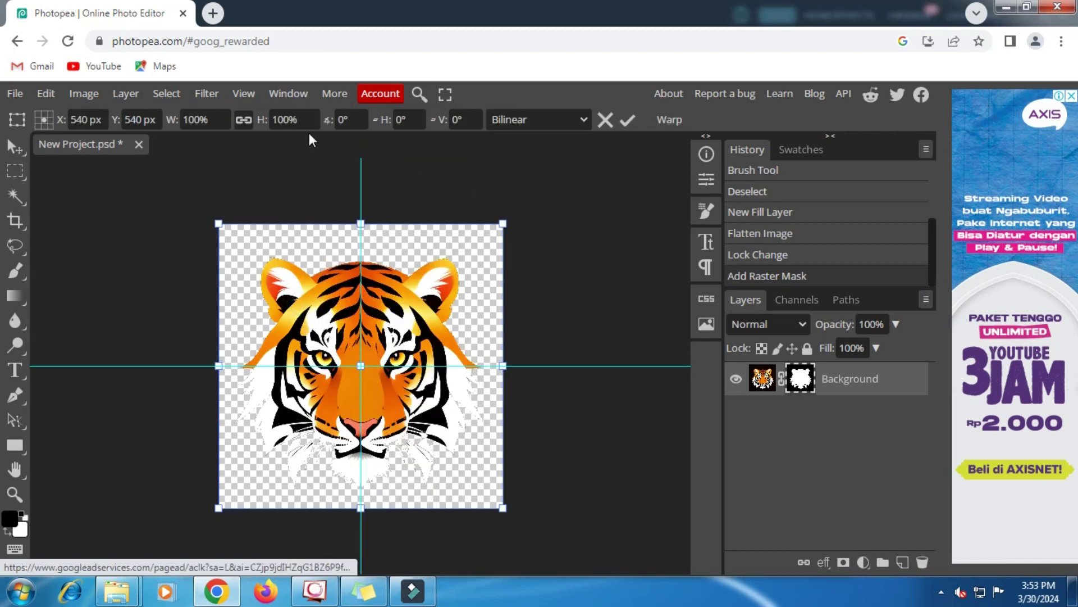
{"action": "left_click_drag", "start_coordinate": [267, 122], "coordinate": [245, 128]}
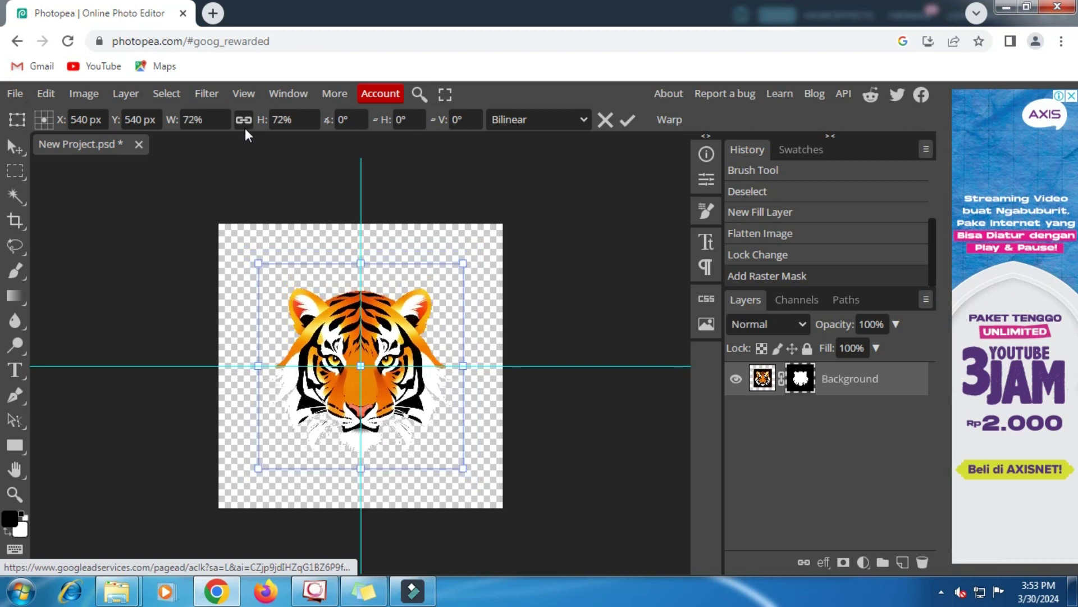
{"action": "left_click_drag", "start_coordinate": [245, 128], "coordinate": [247, 130]}
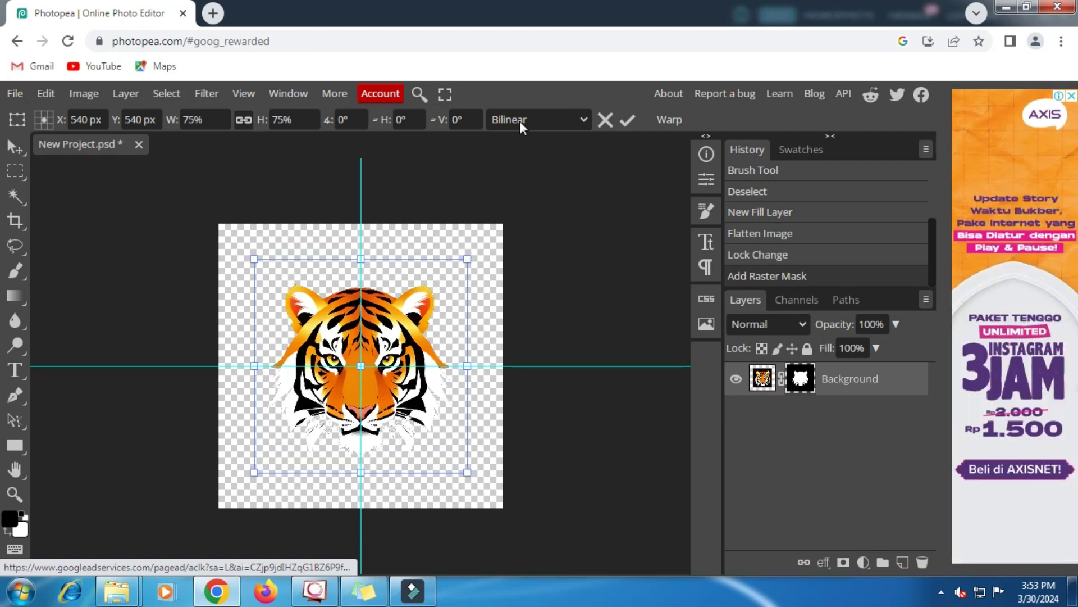
{"action": "left_click", "coordinate": [627, 129]}
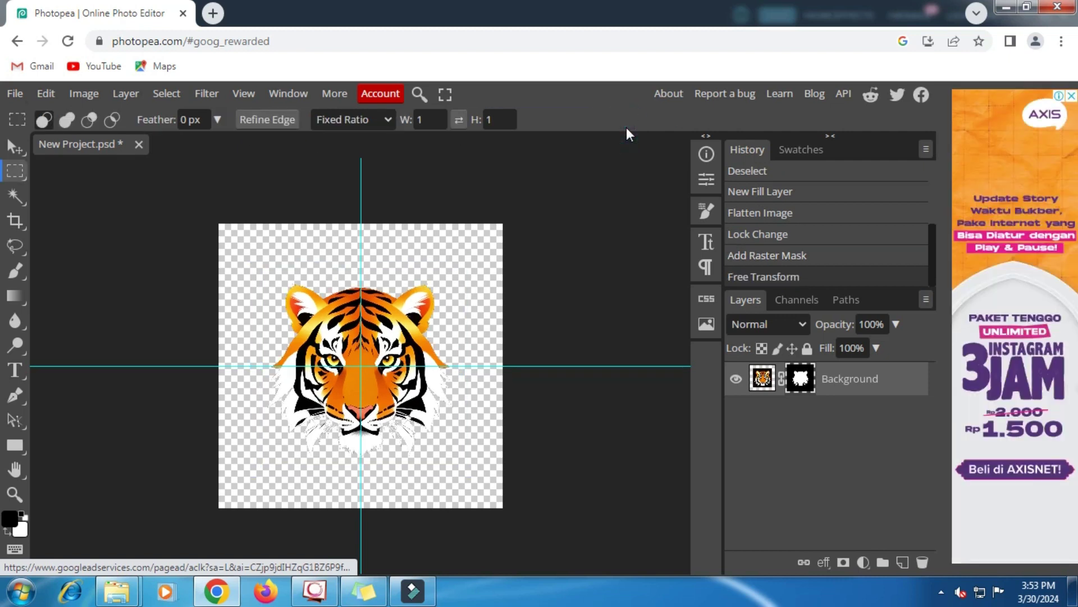
Add a 4 px black outside Stroke layer style to the tiger layer.
{"action": "left_click", "coordinate": [762, 380]}
{"action": "right_click", "coordinate": [832, 378]}
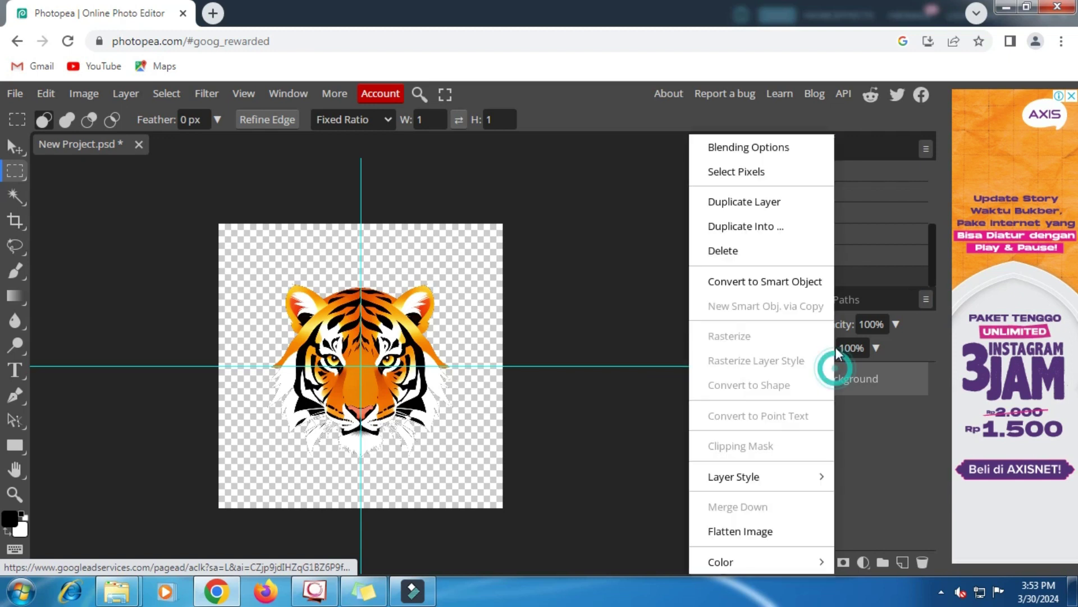
{"action": "left_click", "coordinate": [752, 148]}
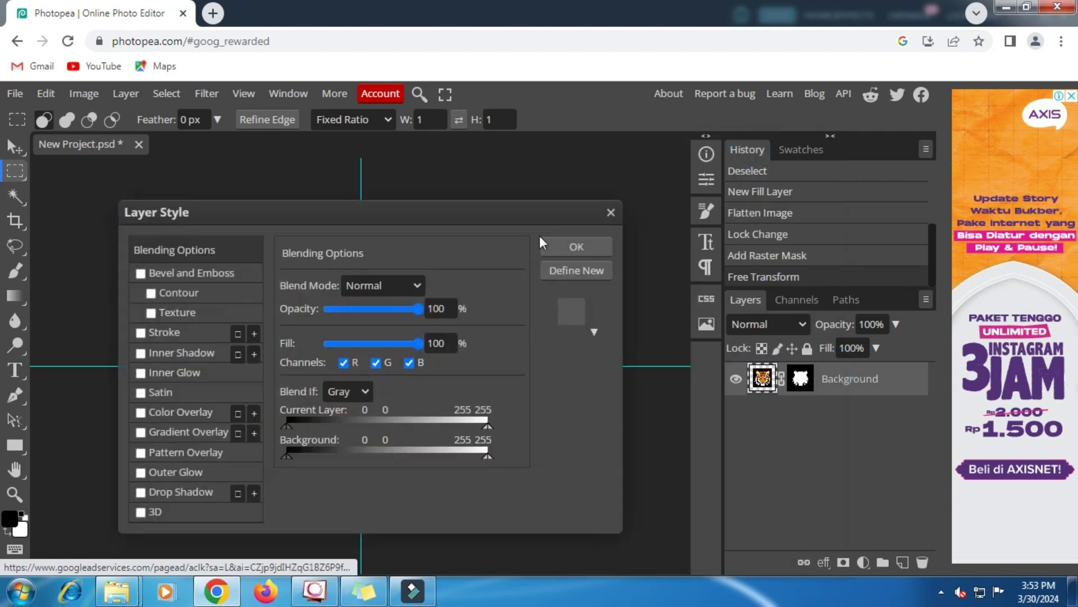
{"action": "left_click_drag", "start_coordinate": [454, 219], "coordinate": [798, 199]}
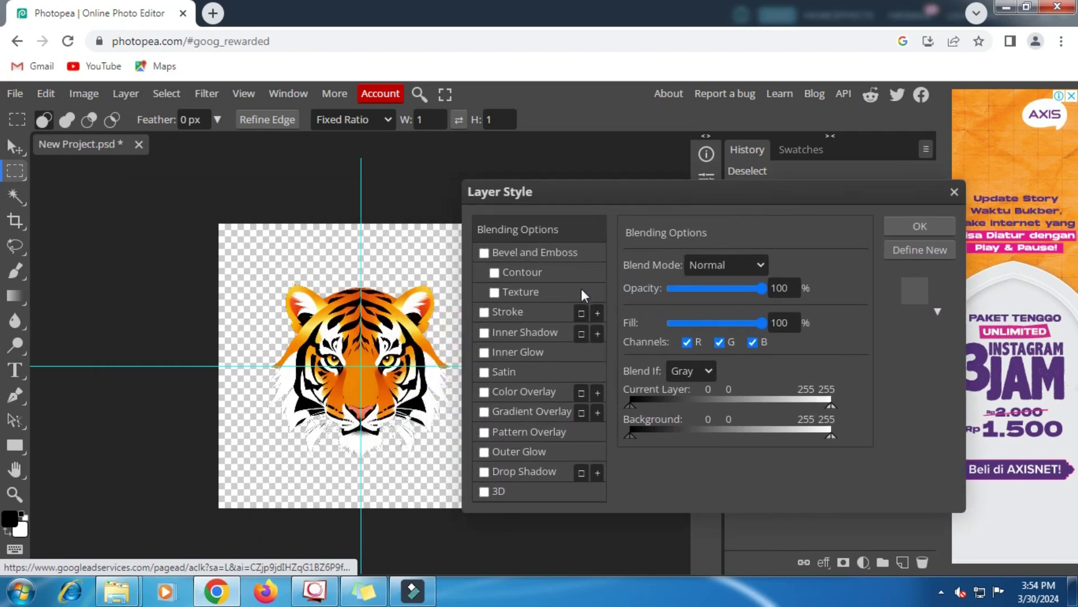
{"action": "left_click", "coordinate": [507, 314]}
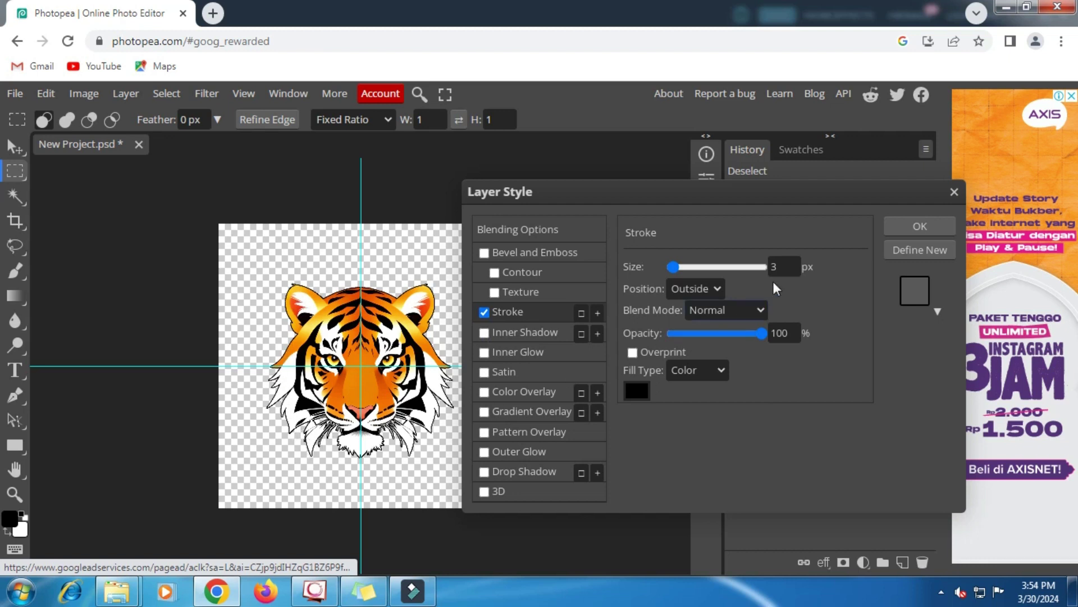
{"action": "double_click", "coordinate": [787, 266]}
{"action": "type", "text": "4"}
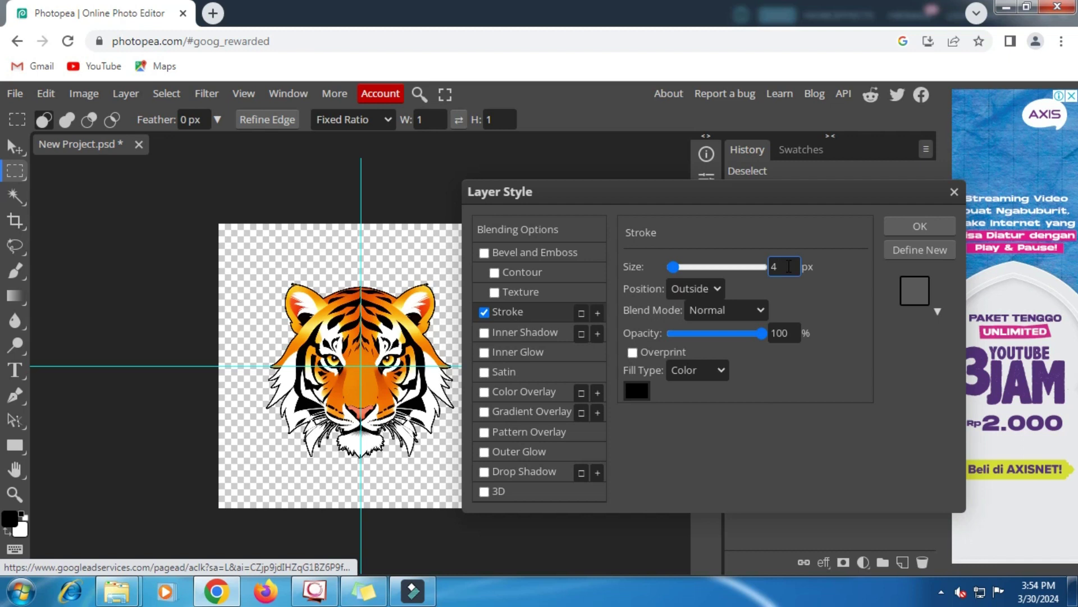
{"action": "key", "text": "Up"}
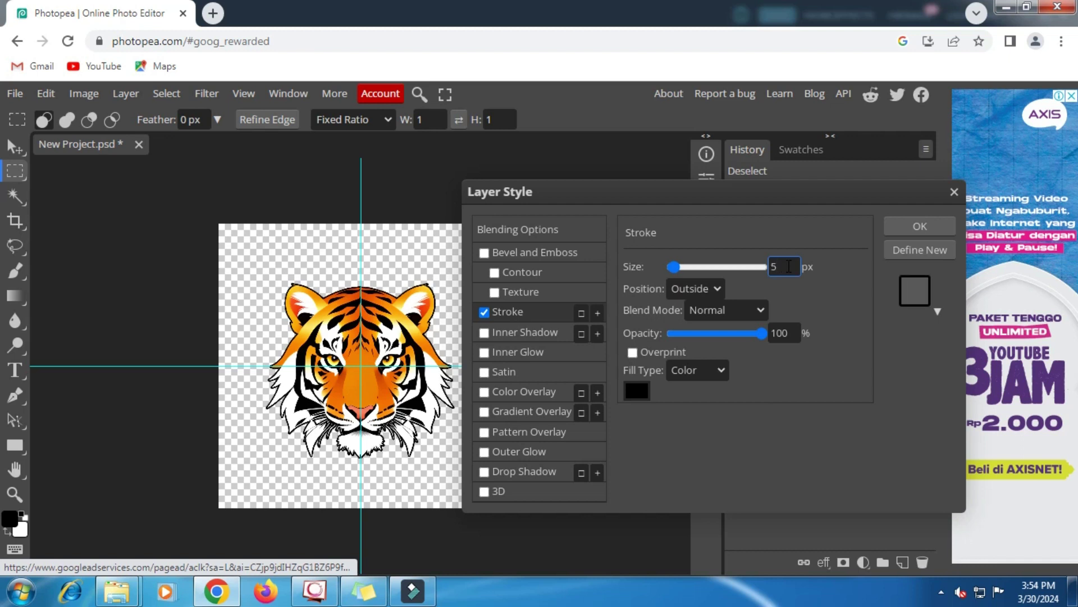
{"action": "key", "text": "Down"}
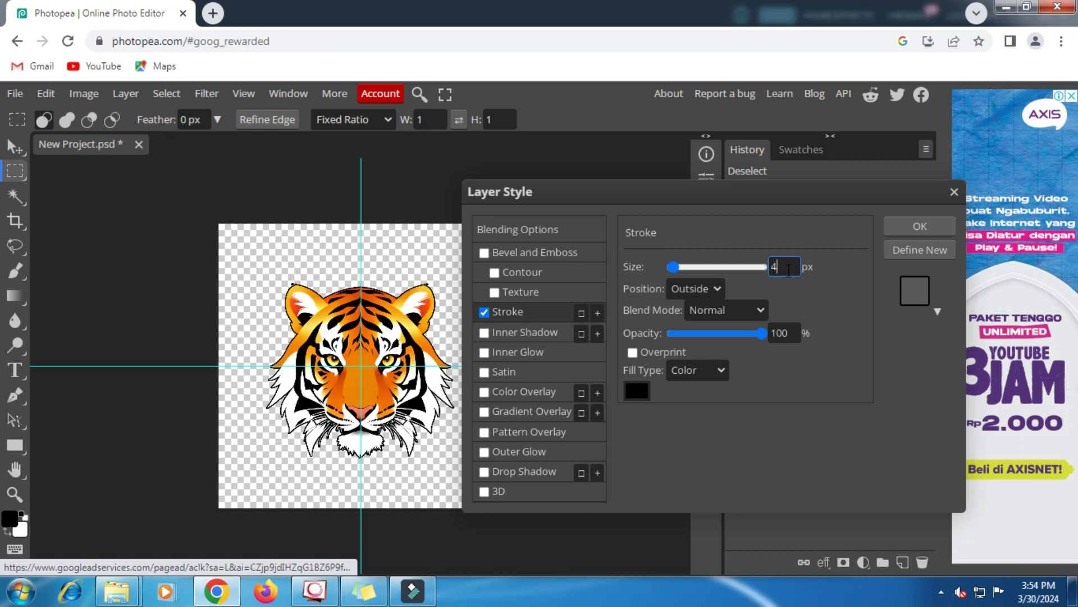
{"action": "left_click", "coordinate": [922, 228]}
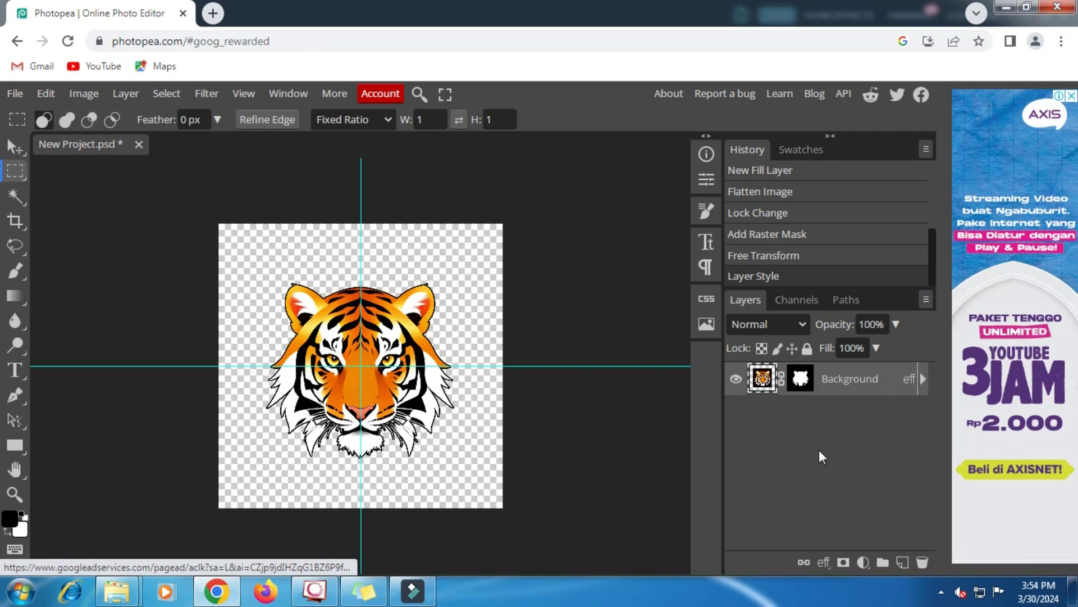
Set the Type tool to the Lintsec font at 86 px.
{"action": "left_click", "coordinate": [15, 371]}
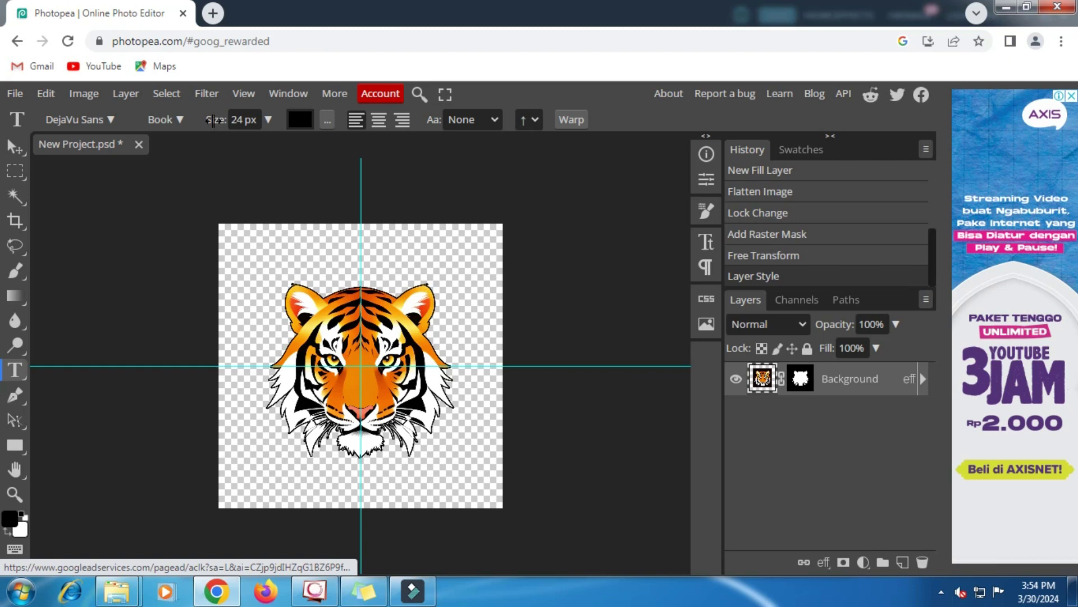
{"action": "left_click_drag", "start_coordinate": [213, 120], "coordinate": [238, 121]}
{"action": "left_click", "coordinate": [112, 119]}
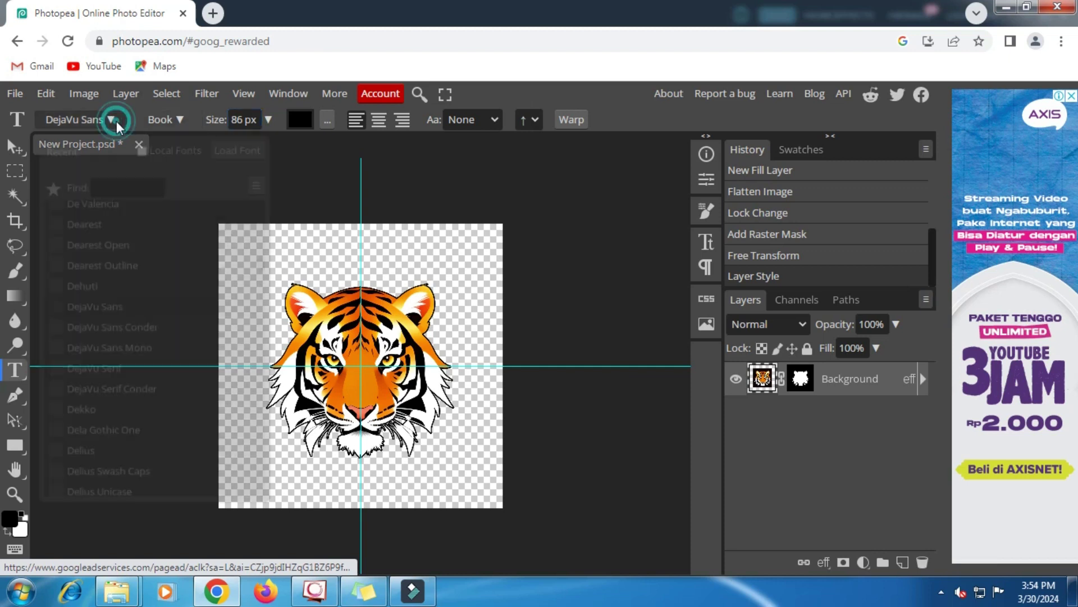
{"action": "scroll", "coordinate": [157, 307], "scroll_direction": "down", "scroll_amount": 10}
{"action": "scroll", "coordinate": [156, 307], "scroll_direction": "down", "scroll_amount": 10}
{"action": "scroll", "coordinate": [156, 309], "scroll_direction": "down", "scroll_amount": 10}
{"action": "scroll", "coordinate": [163, 338], "scroll_direction": "down", "scroll_amount": 10}
{"action": "scroll", "coordinate": [163, 339], "scroll_direction": "down", "scroll_amount": 5}
{"action": "scroll", "coordinate": [163, 339], "scroll_direction": "down", "scroll_amount": 5}
{"action": "scroll", "coordinate": [184, 339], "scroll_direction": "down", "scroll_amount": 5}
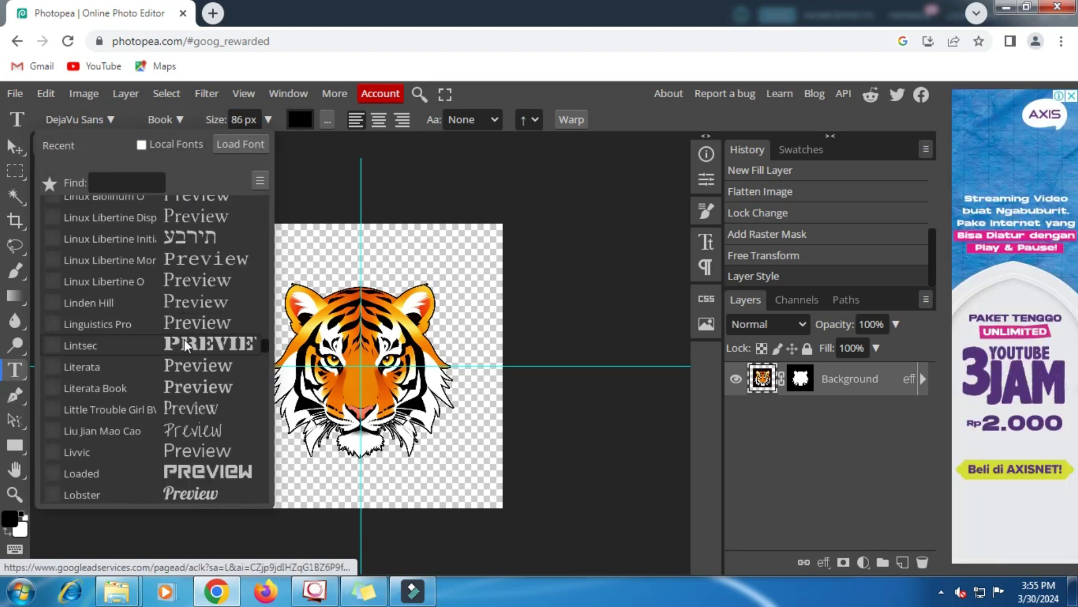
{"action": "left_click", "coordinate": [213, 340]}
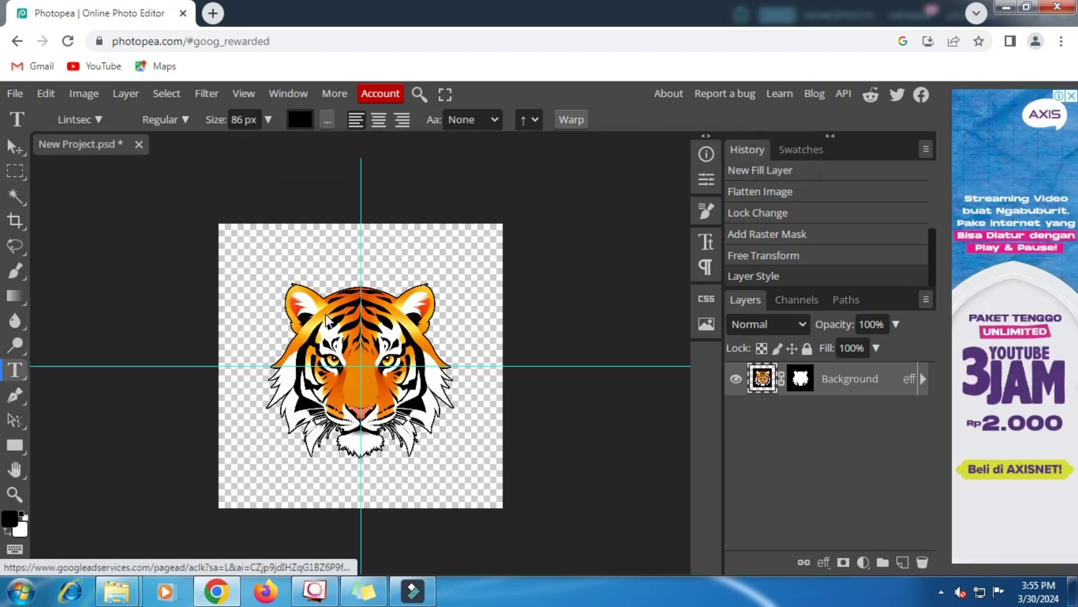
Copy 'WILD LIFE PROJECT' from Sticky Notes and return to the poster.
{"action": "left_click", "coordinate": [364, 591]}
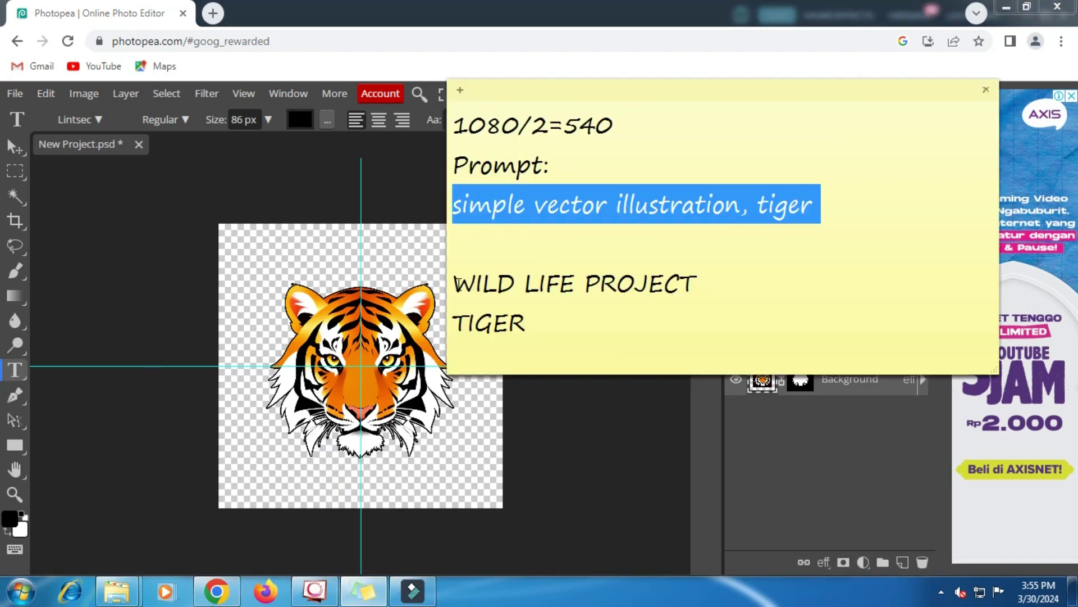
{"action": "left_click_drag", "start_coordinate": [455, 282], "coordinate": [713, 276]}
{"action": "right_click", "coordinate": [673, 281]}
{"action": "left_click", "coordinate": [707, 306]}
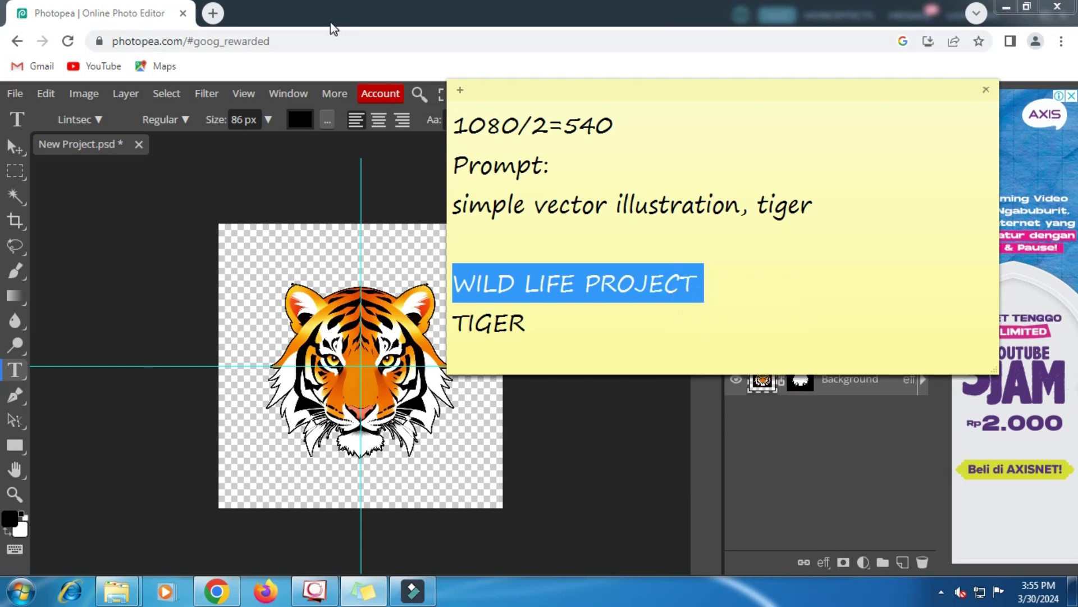
{"action": "left_click", "coordinate": [332, 25]}
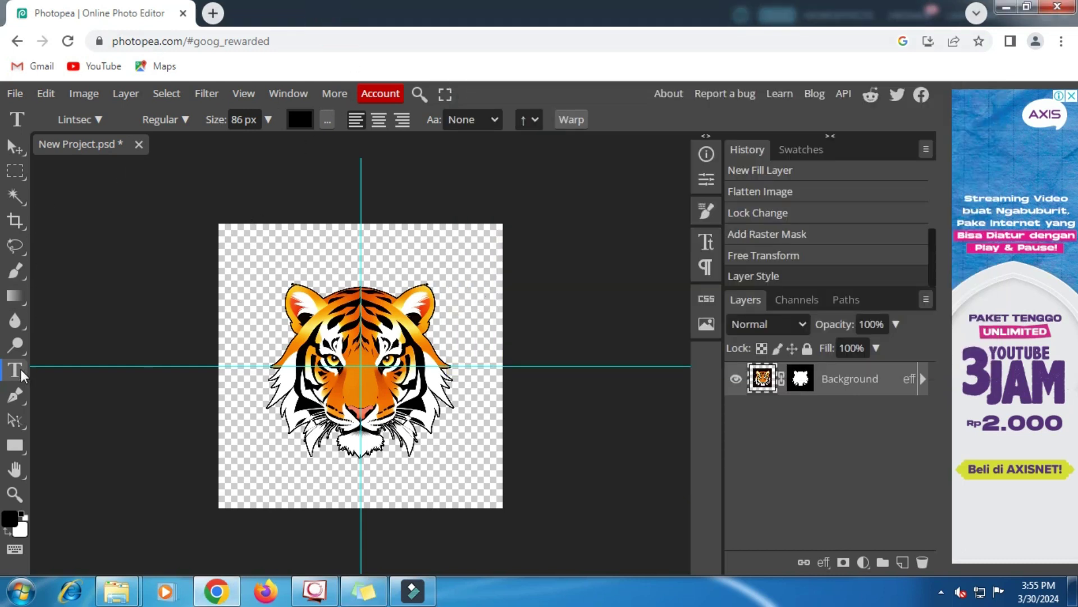
Paste the WILD LIFE PROJECT headline as a new text layer above the tiger.
{"action": "left_click", "coordinate": [359, 272]}
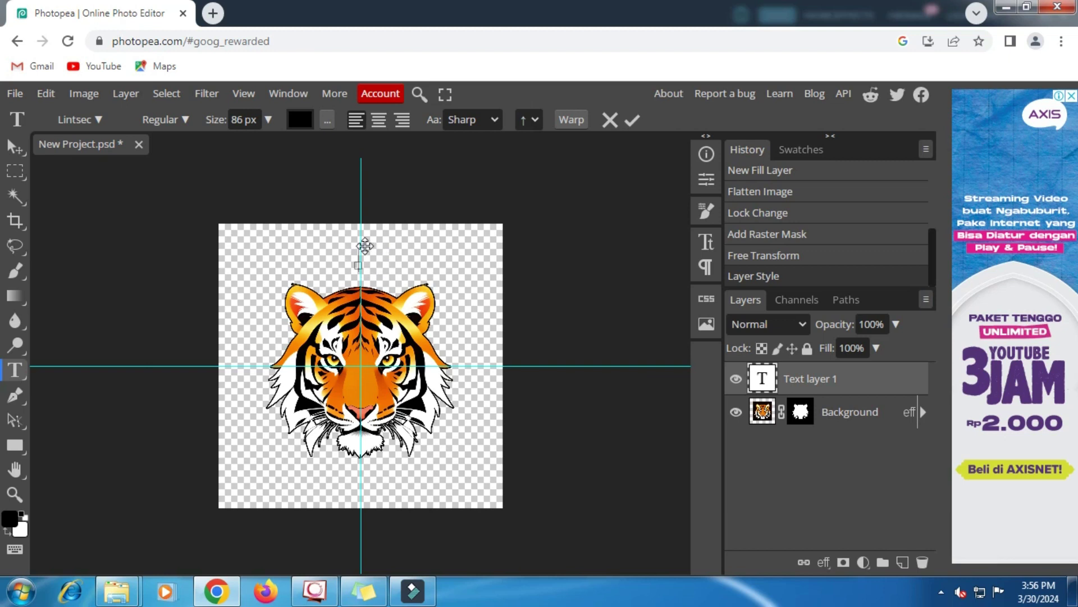
{"action": "left_click", "coordinate": [46, 93]}
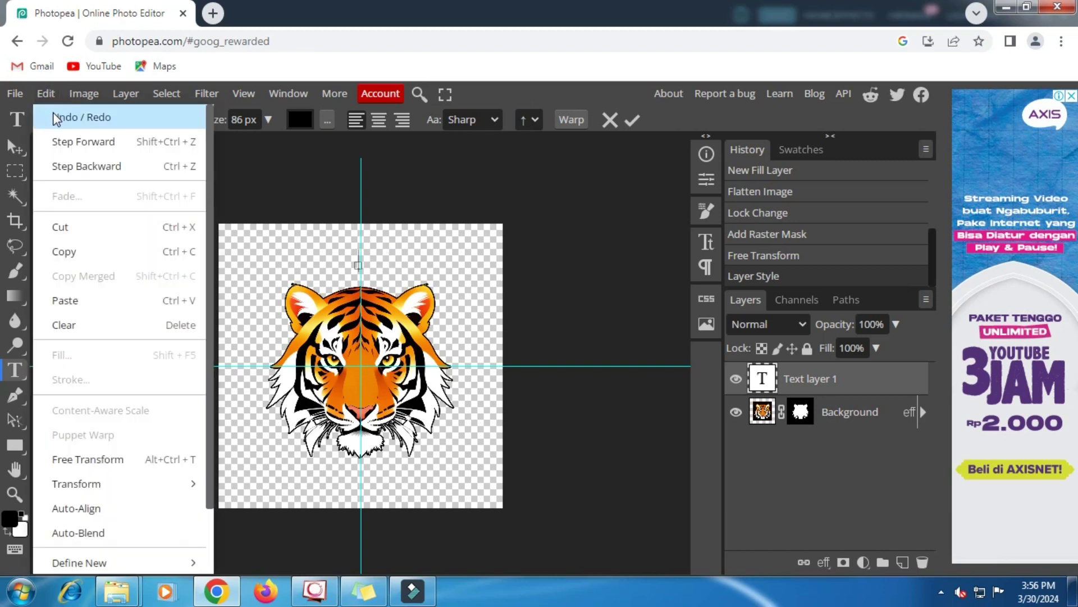
{"action": "left_click", "coordinate": [67, 300]}
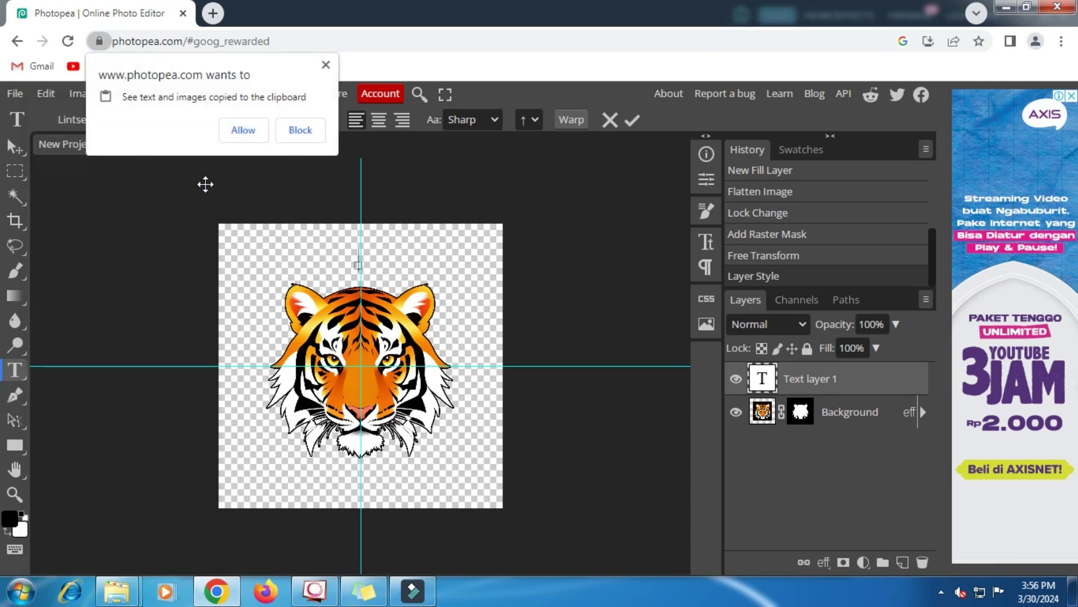
{"action": "left_click", "coordinate": [243, 130]}
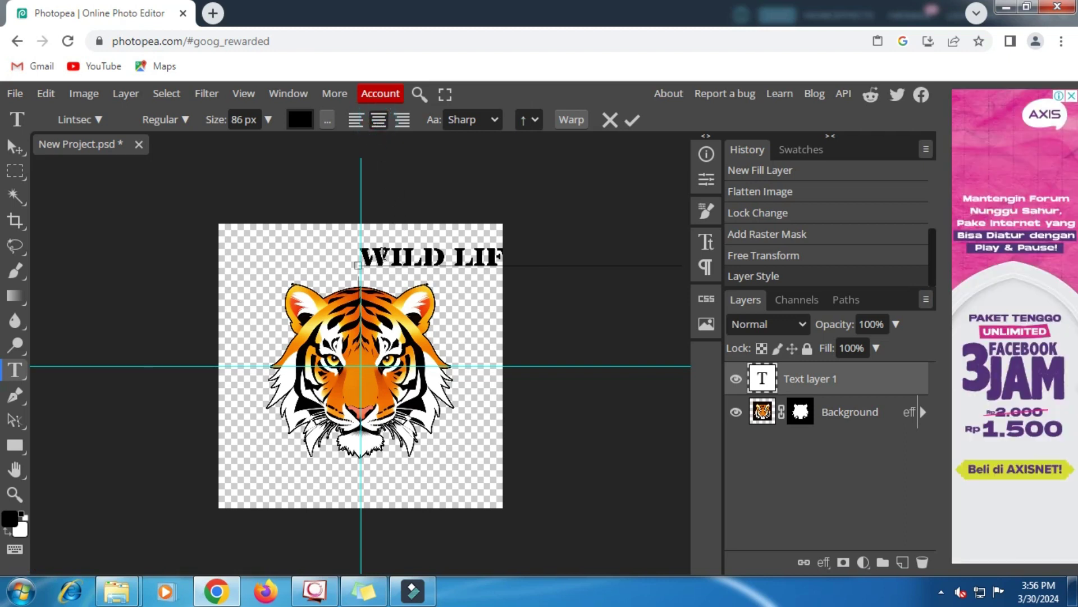
Centre-align the headline, reduce it to 67 px and commit it.
{"action": "left_click", "coordinate": [382, 252]}
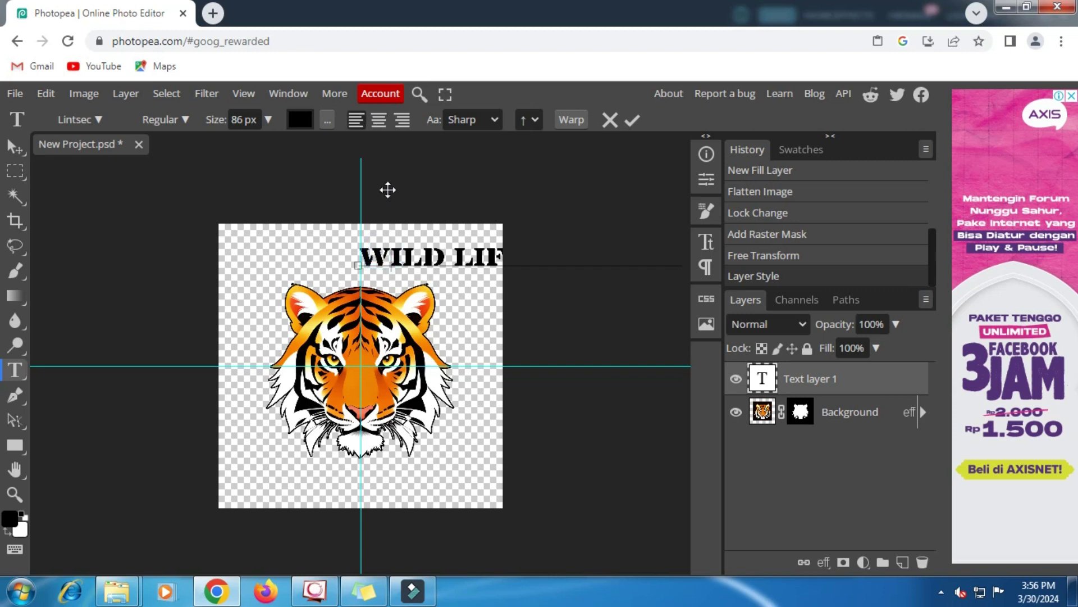
{"action": "left_click", "coordinate": [380, 121]}
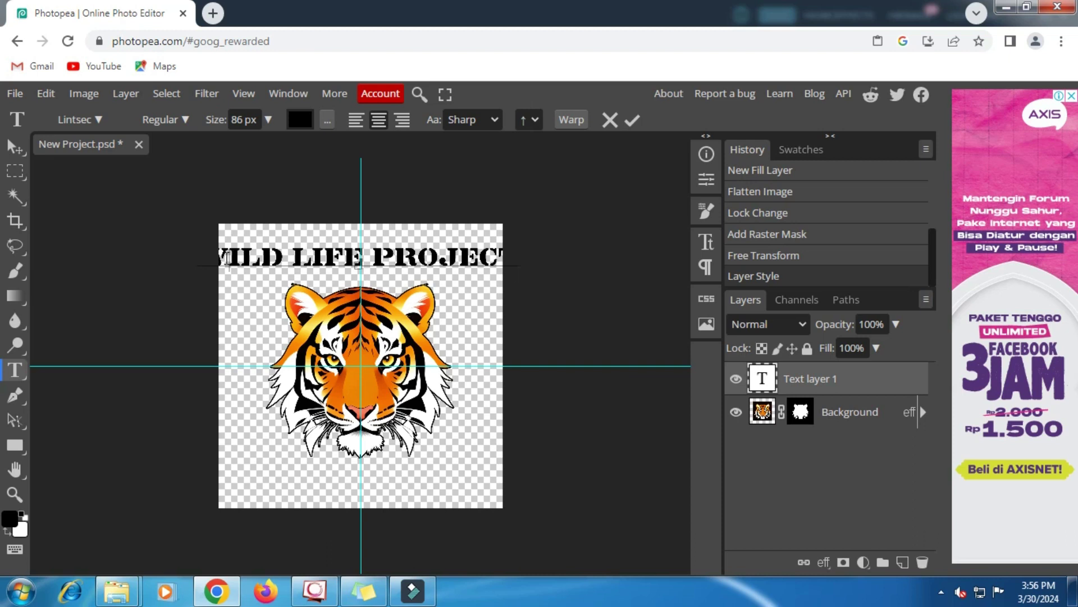
{"action": "left_click_drag", "start_coordinate": [210, 253], "coordinate": [531, 260]}
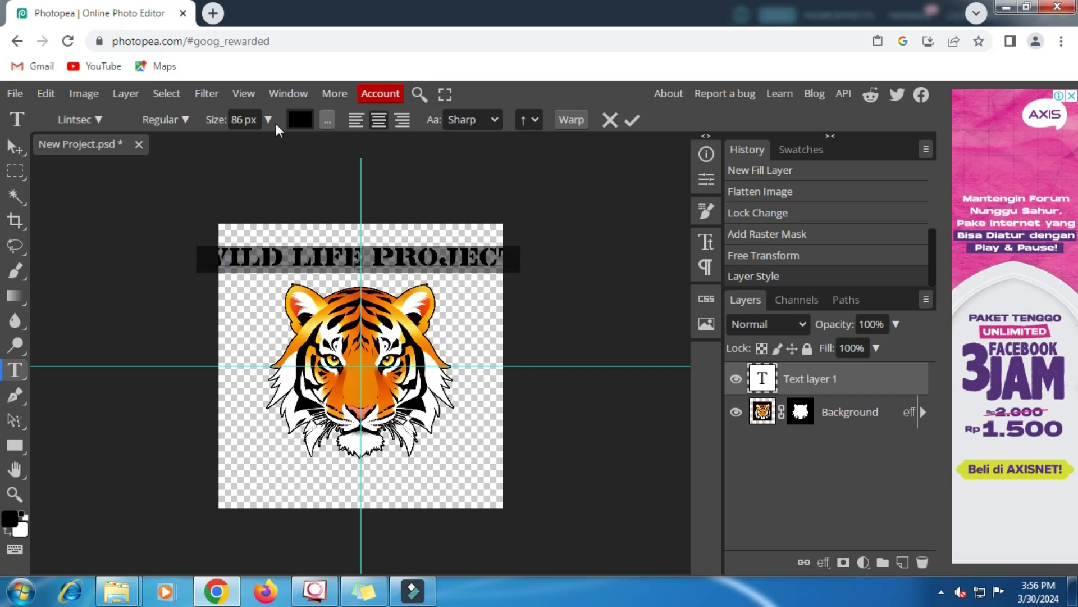
{"action": "left_click_drag", "start_coordinate": [221, 123], "coordinate": [209, 122]}
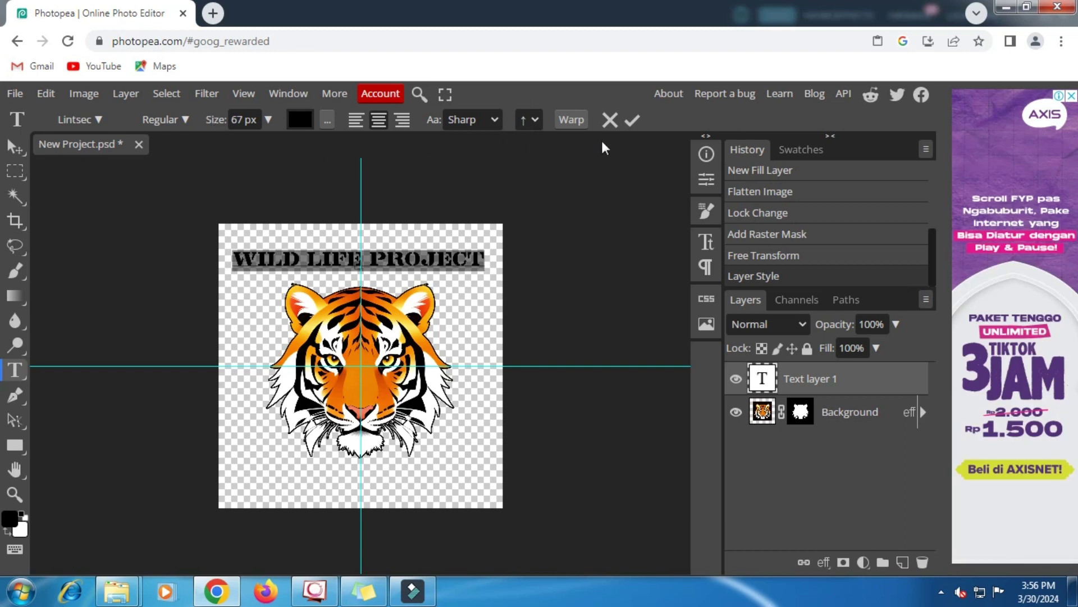
{"action": "left_click", "coordinate": [630, 121]}
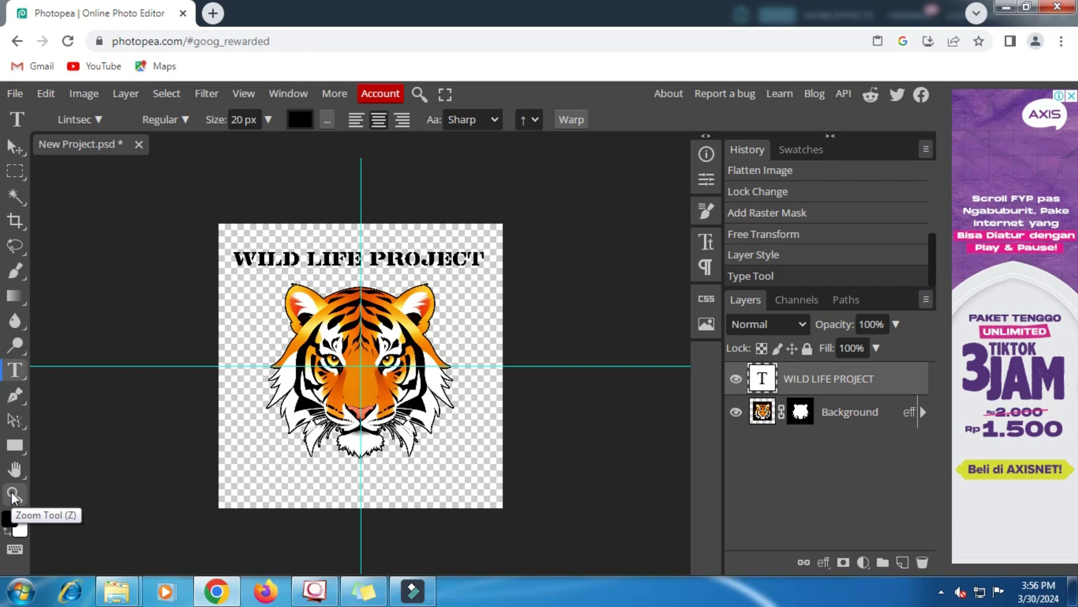
{"action": "left_click", "coordinate": [12, 494]}
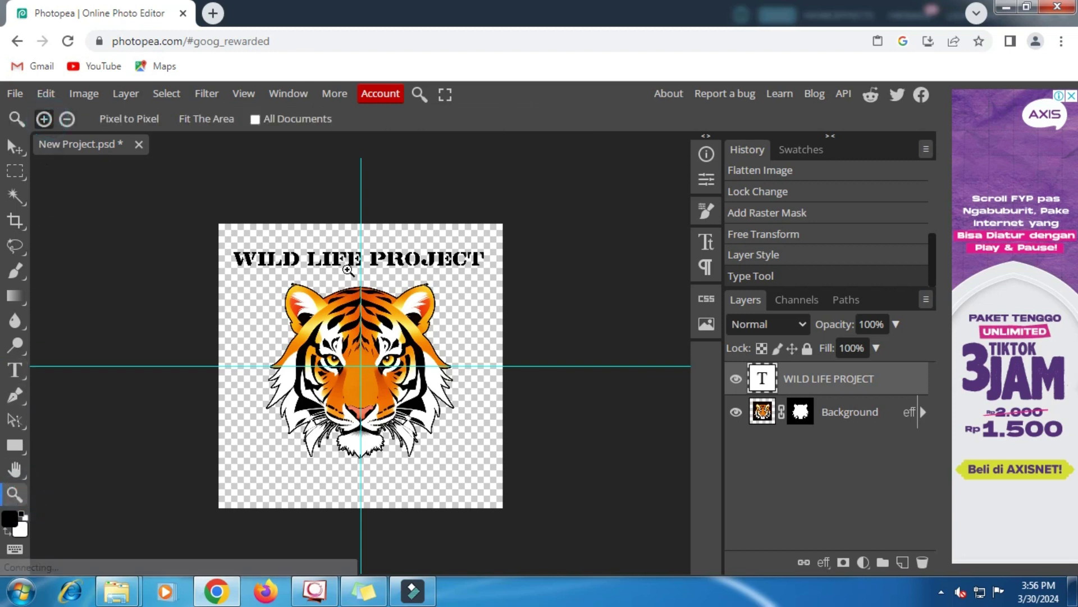
{"action": "left_click", "coordinate": [361, 275]}
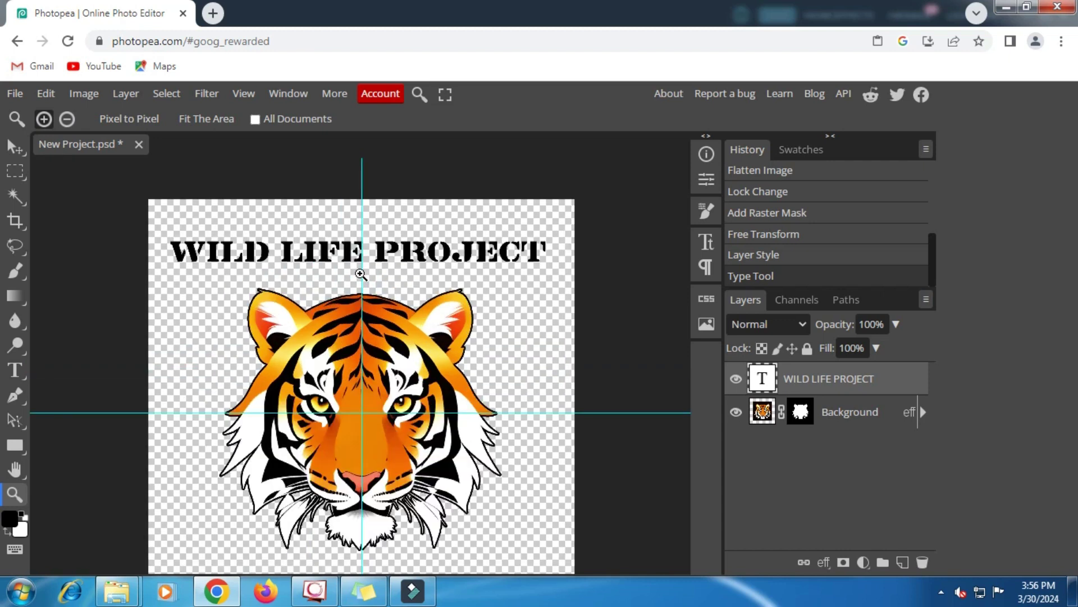
{"action": "left_click", "coordinate": [361, 274]}
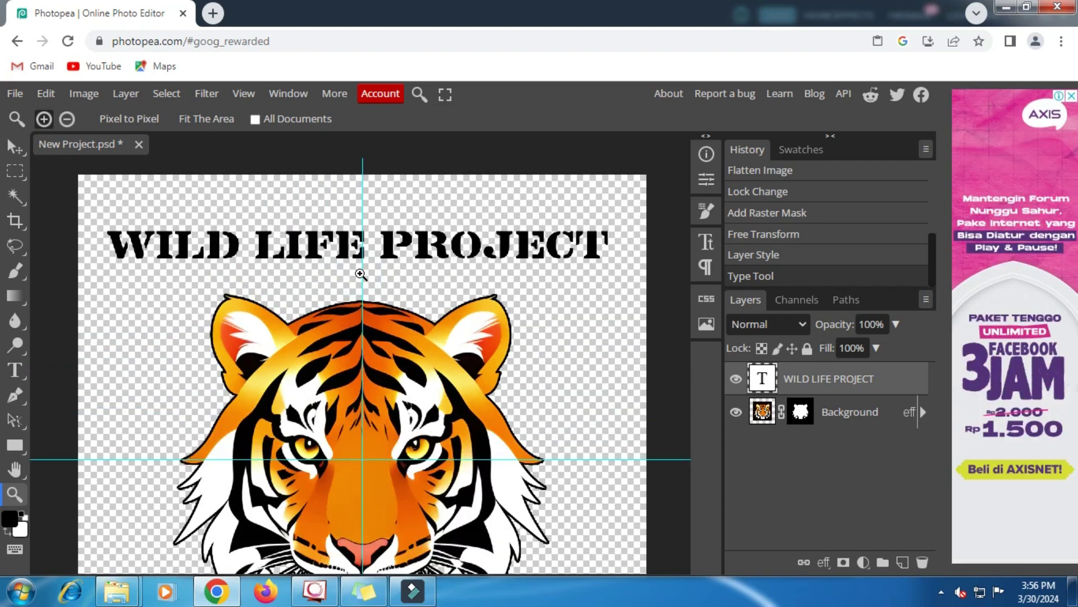
Nudge the headline slightly lower and reselect its text for editing.
{"action": "left_click", "coordinate": [15, 148]}
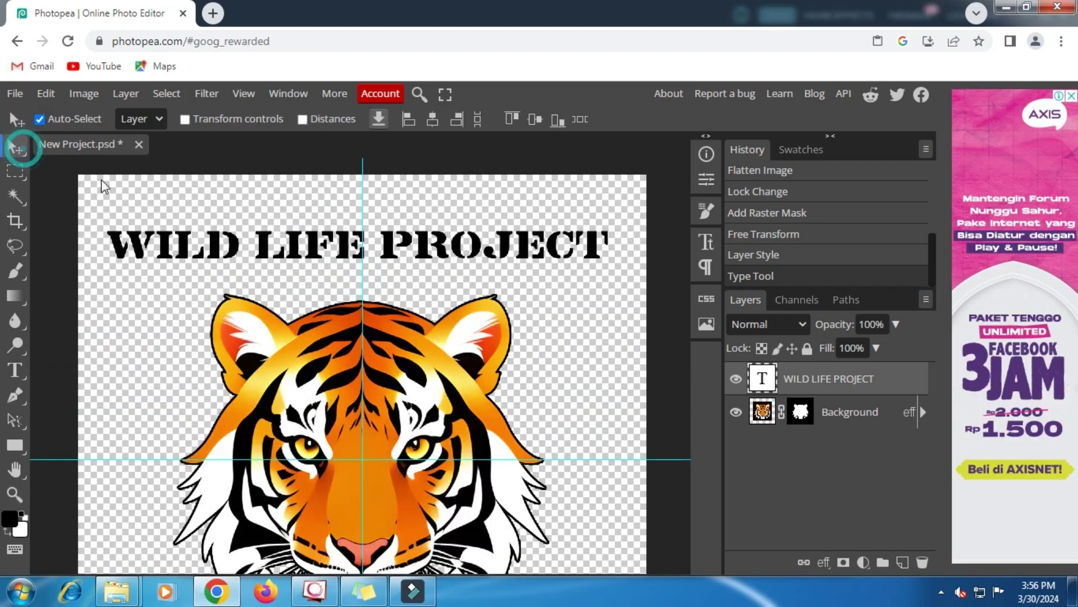
{"action": "left_click_drag", "start_coordinate": [346, 256], "coordinate": [353, 276]}
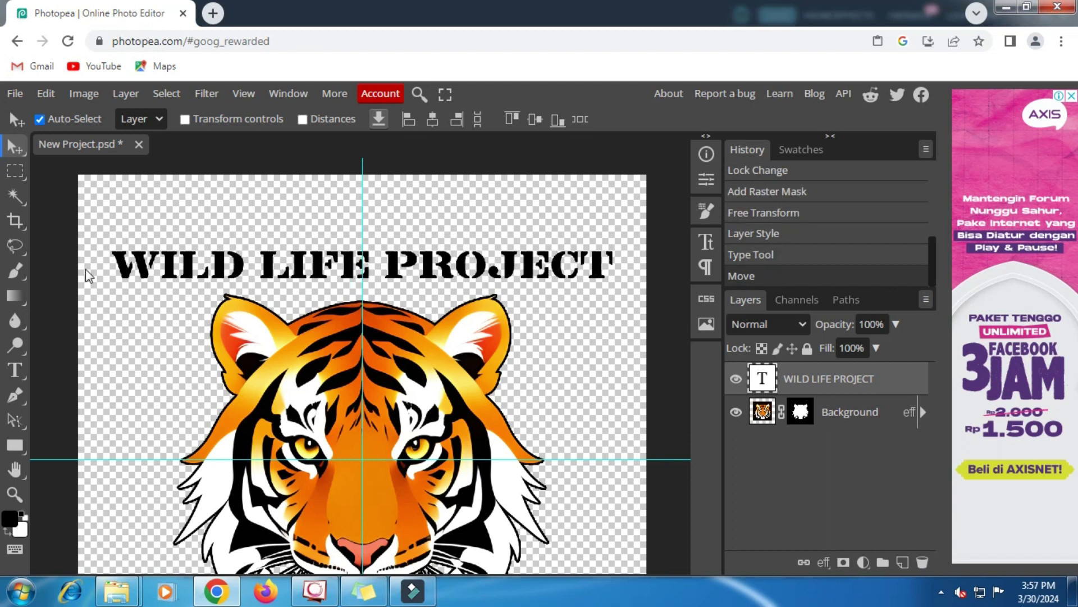
{"action": "left_click", "coordinate": [17, 368]}
{"action": "left_click_drag", "start_coordinate": [116, 261], "coordinate": [574, 263]}
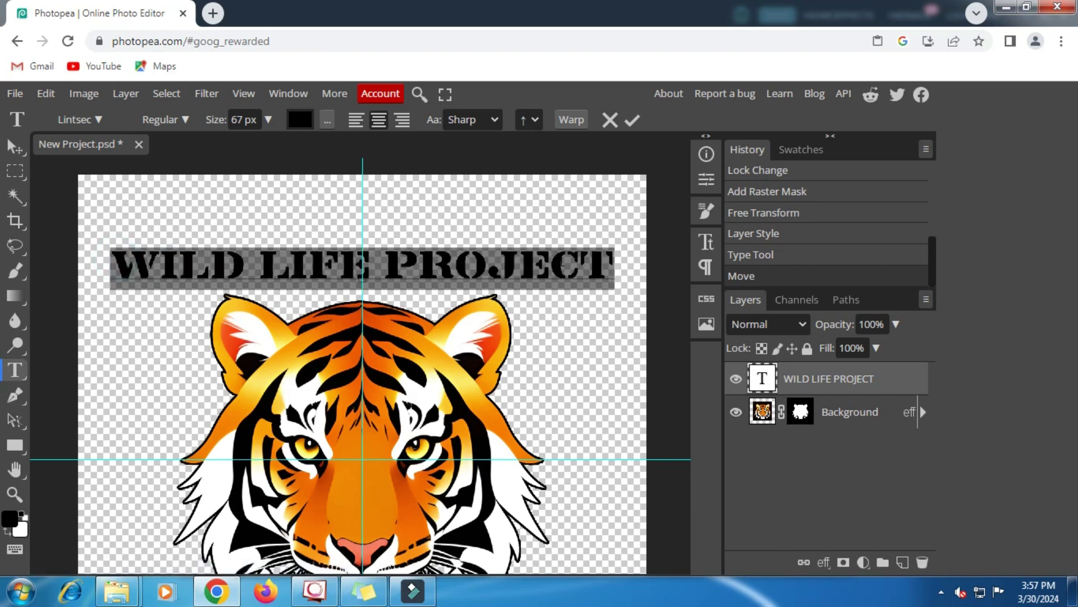
Apply an Arc warp to the headline text.
{"action": "left_click", "coordinate": [575, 120]}
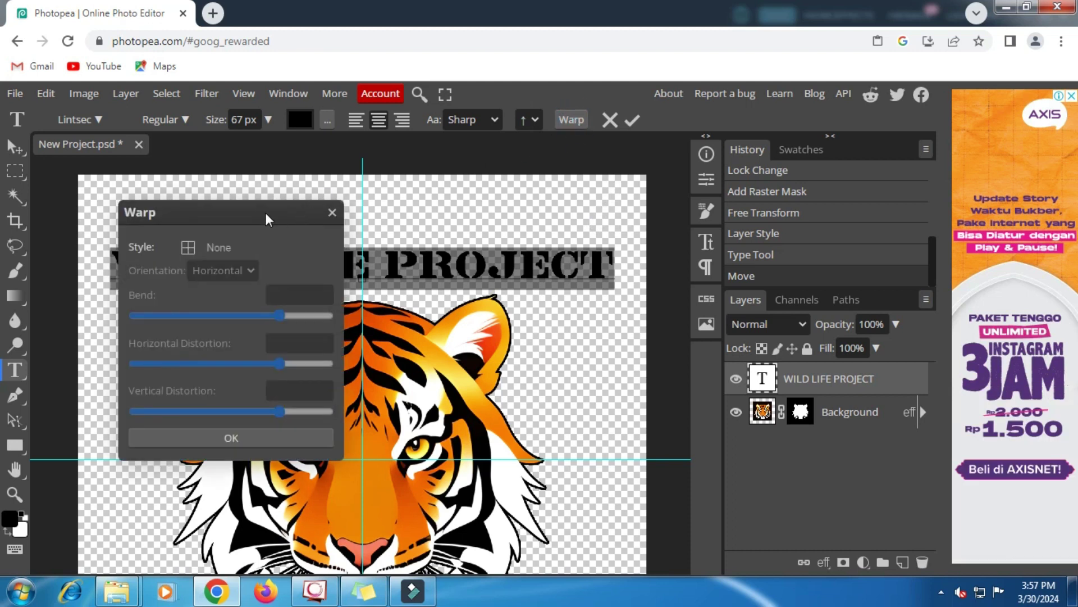
{"action": "left_click_drag", "start_coordinate": [265, 212], "coordinate": [765, 199]}
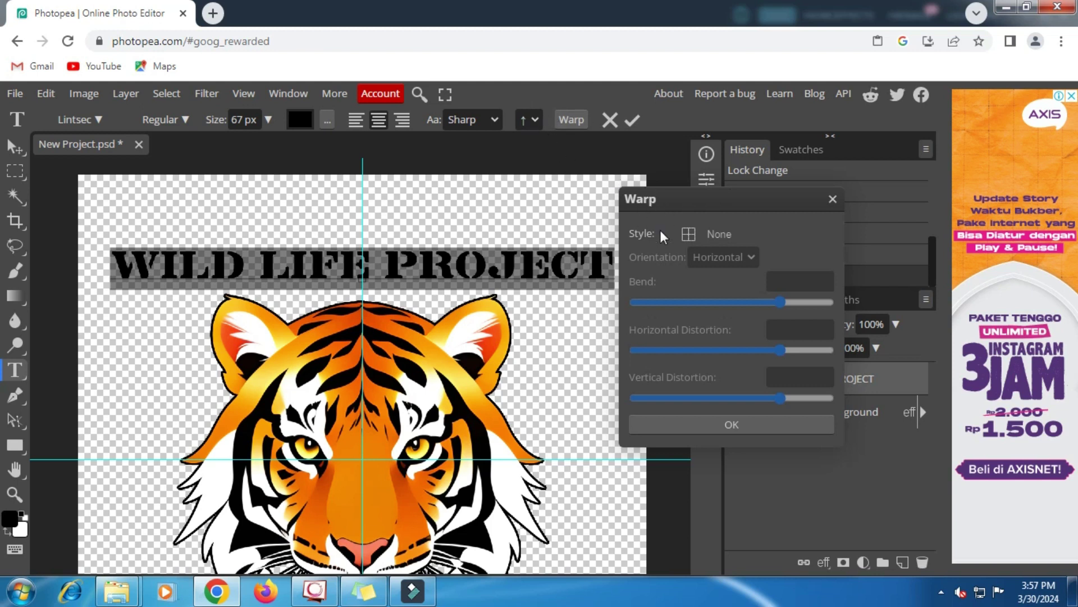
{"action": "left_click", "coordinate": [719, 234]}
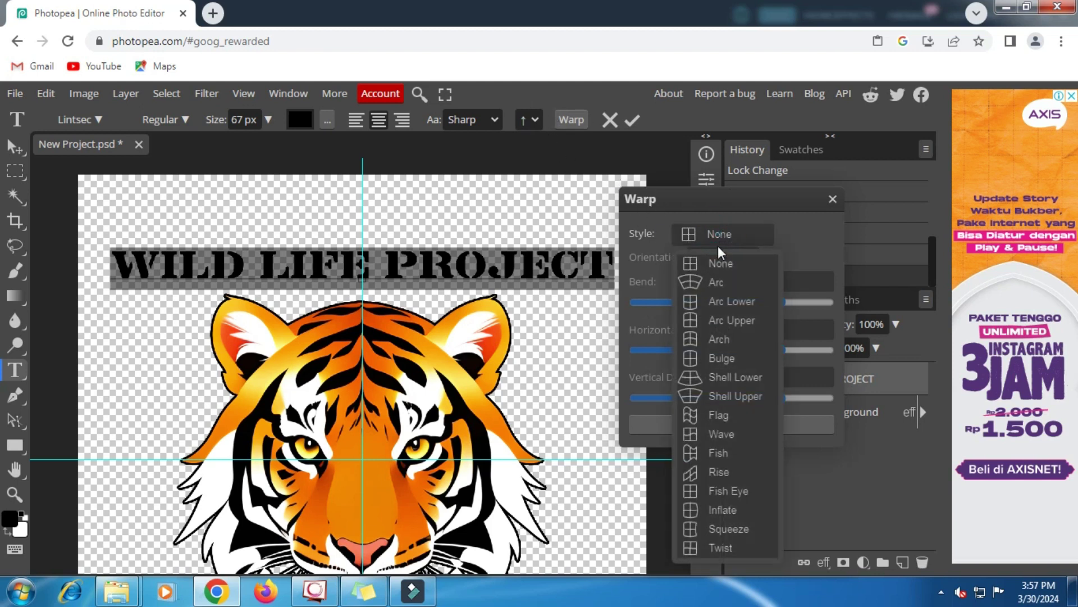
{"action": "left_click", "coordinate": [708, 281]}
{"action": "mouse_move", "coordinate": [780, 302]}
{"action": "left_mouse_down"}
{"action": "mouse_move", "coordinate": [765, 304]}
{"action": "mouse_move", "coordinate": [777, 305]}
{"action": "left_mouse_up"}
{"action": "left_click_drag", "start_coordinate": [777, 305], "coordinate": [789, 307]}
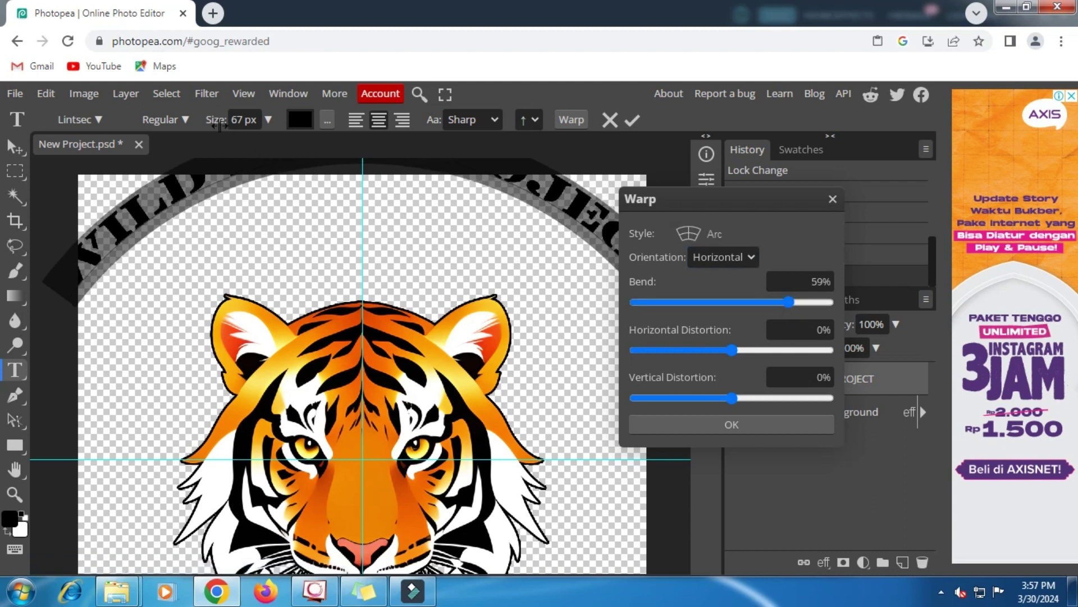
Shrink the curved headline to 48 px and set the arc bend to 62%.
{"action": "left_click_drag", "start_coordinate": [219, 125], "coordinate": [214, 125]}
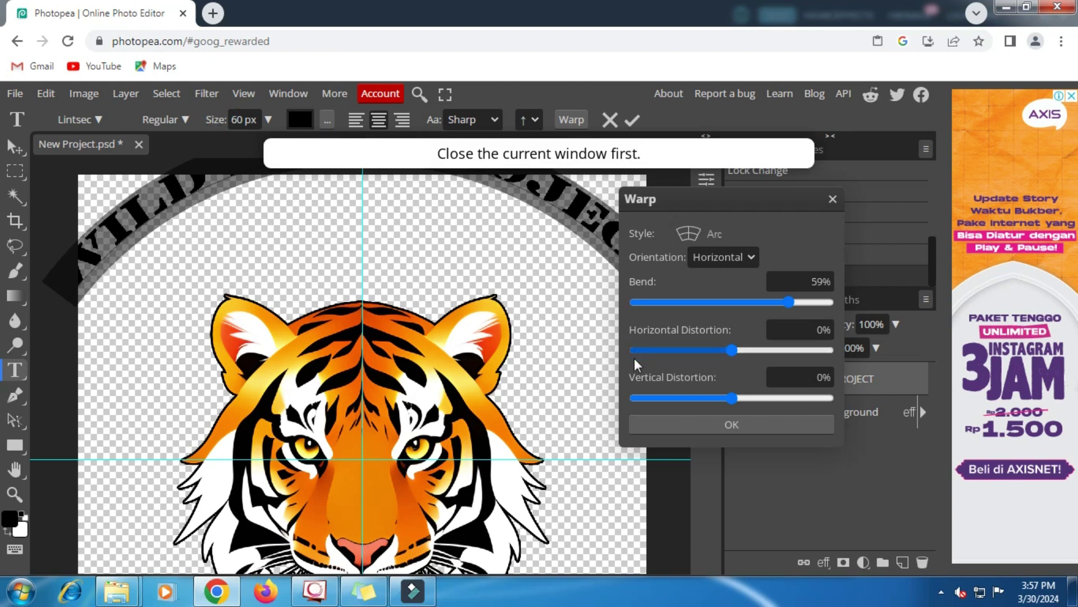
{"action": "left_click", "coordinate": [689, 427]}
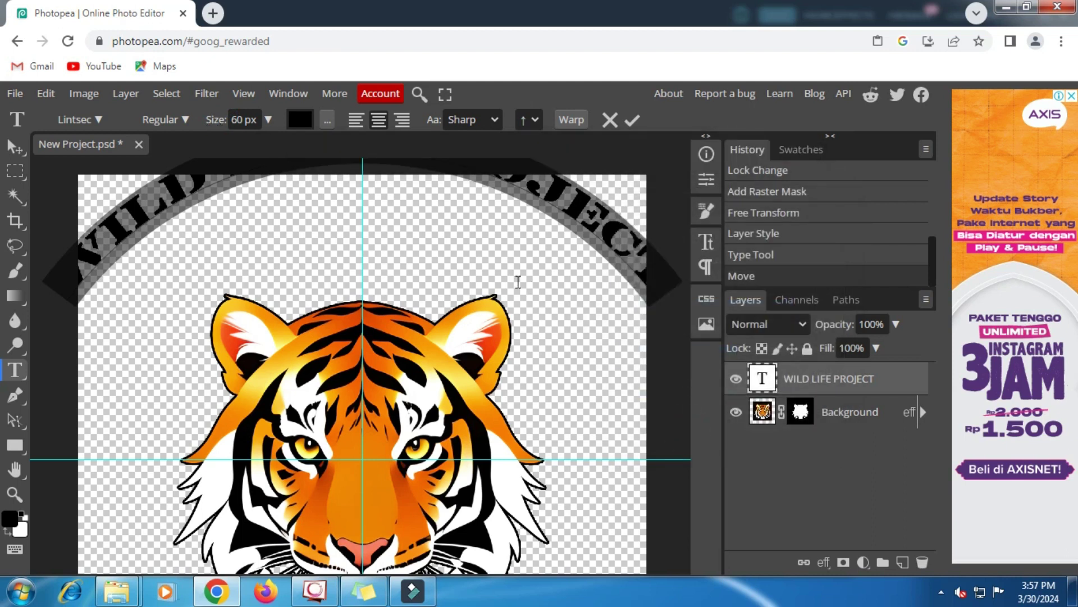
{"action": "left_click_drag", "start_coordinate": [216, 123], "coordinate": [212, 122]}
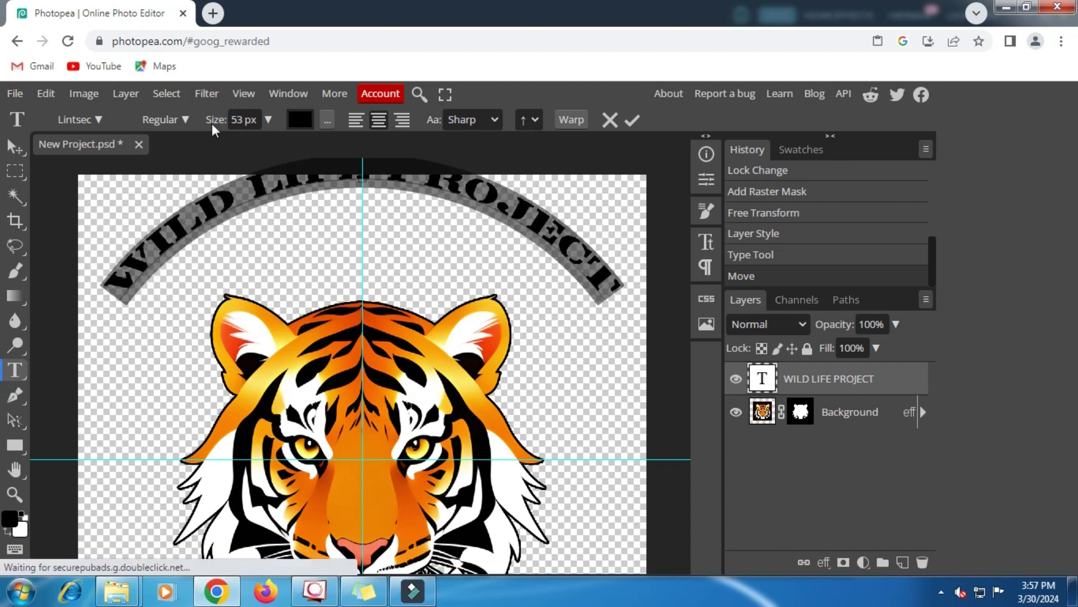
{"action": "left_click_drag", "start_coordinate": [212, 128], "coordinate": [208, 123]}
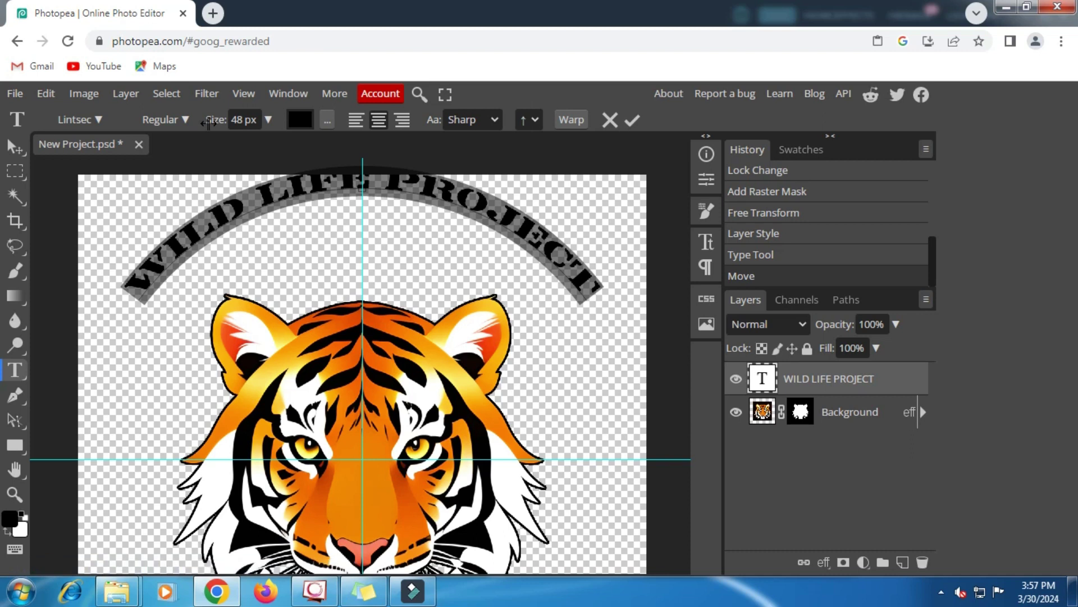
{"action": "left_click", "coordinate": [208, 123]}
{"action": "left_click", "coordinate": [571, 120]}
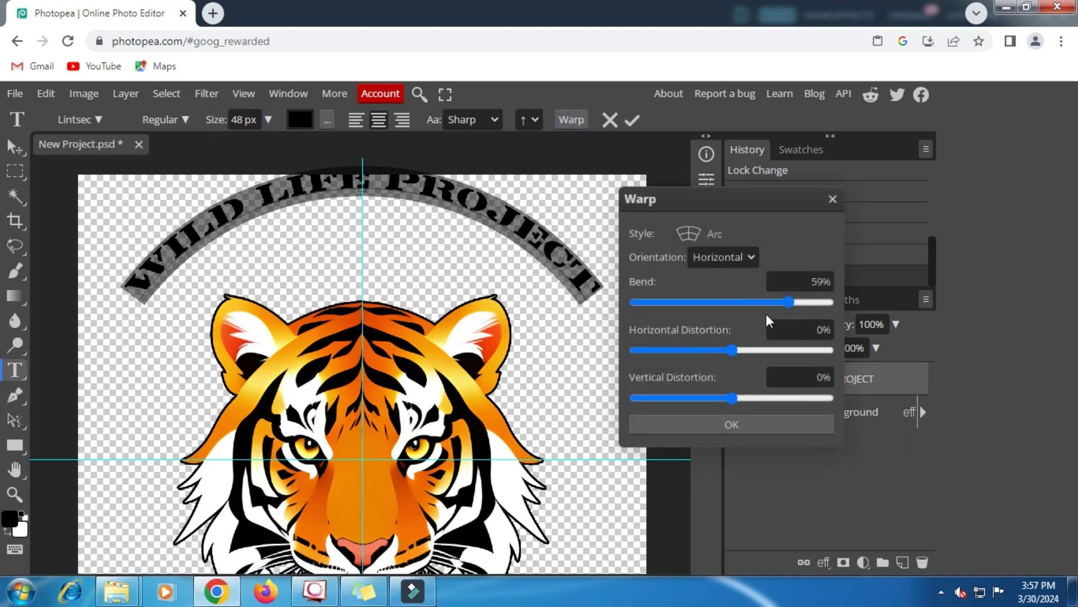
{"action": "left_click", "coordinate": [794, 302]}
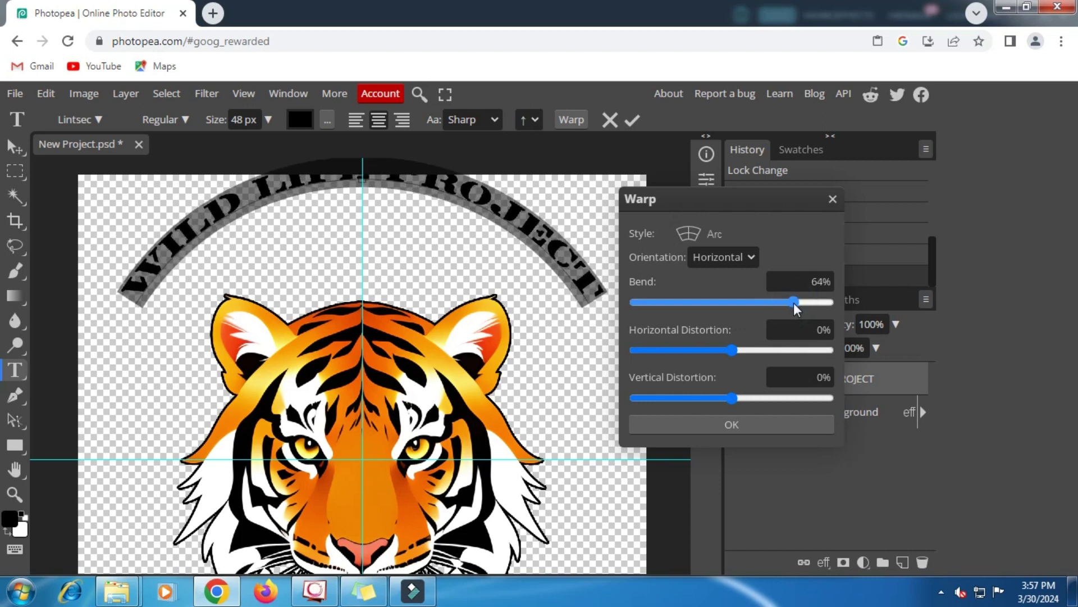
{"action": "left_click_drag", "start_coordinate": [794, 304], "coordinate": [791, 303]}
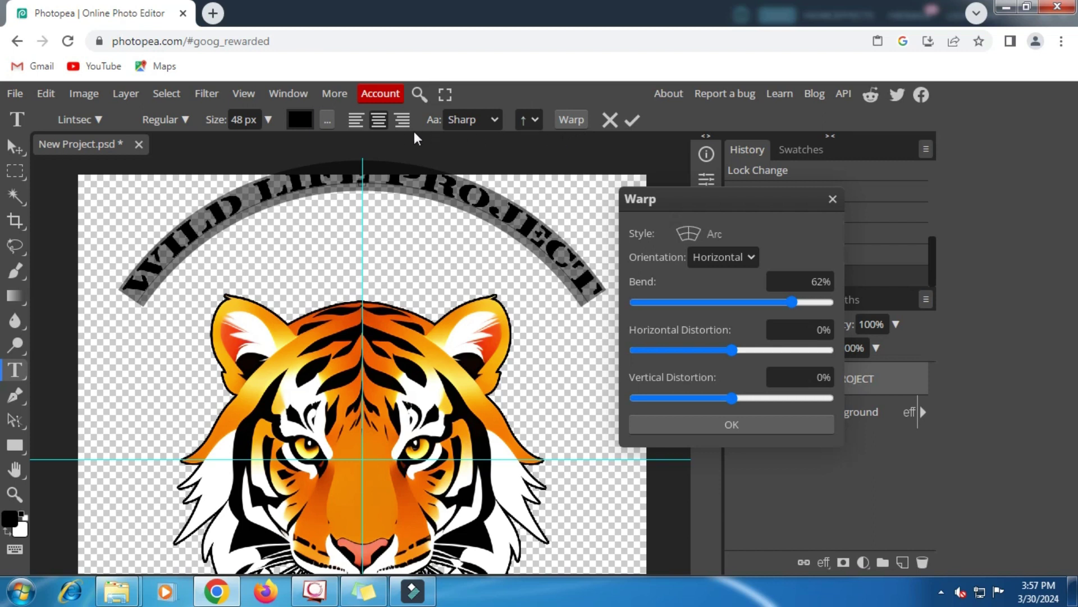
{"action": "left_click", "coordinate": [733, 425]}
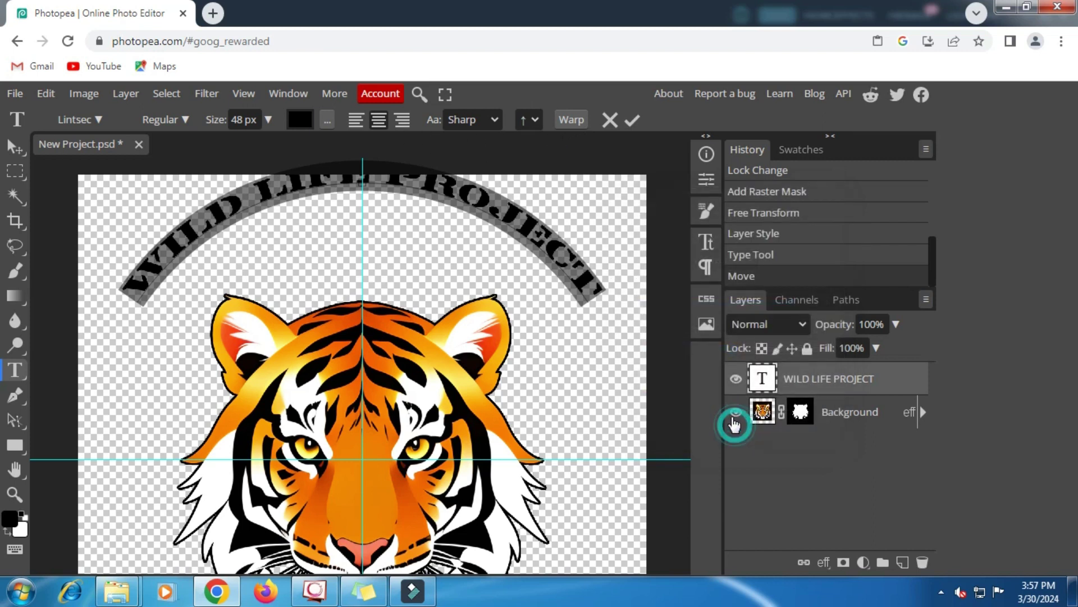
Review the Character and Paragraph panels, then commit the arched headline.
{"action": "left_click", "coordinate": [705, 239]}
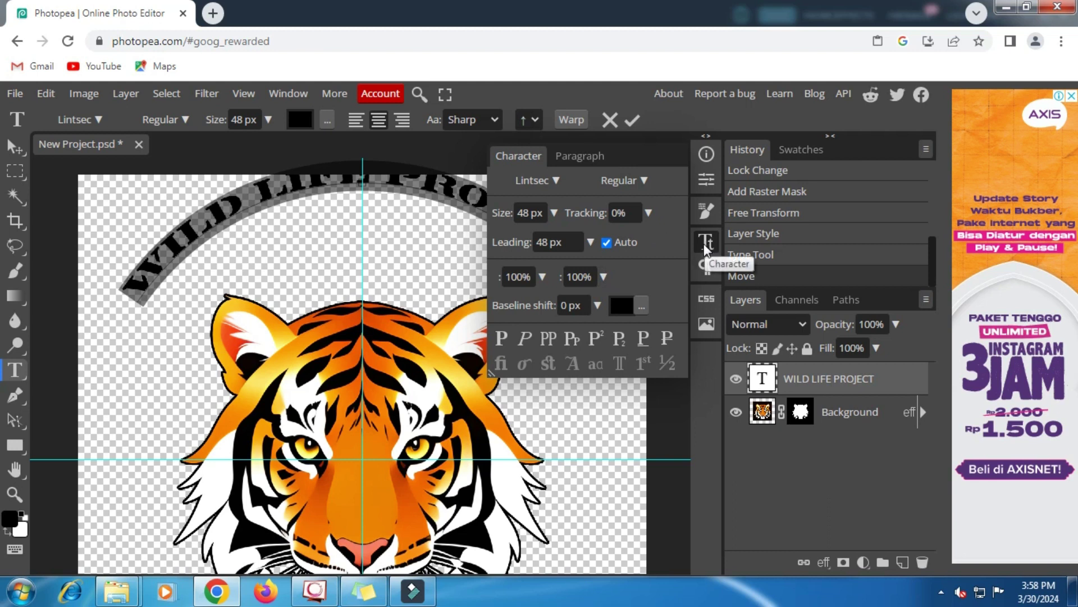
{"action": "left_click", "coordinate": [706, 267]}
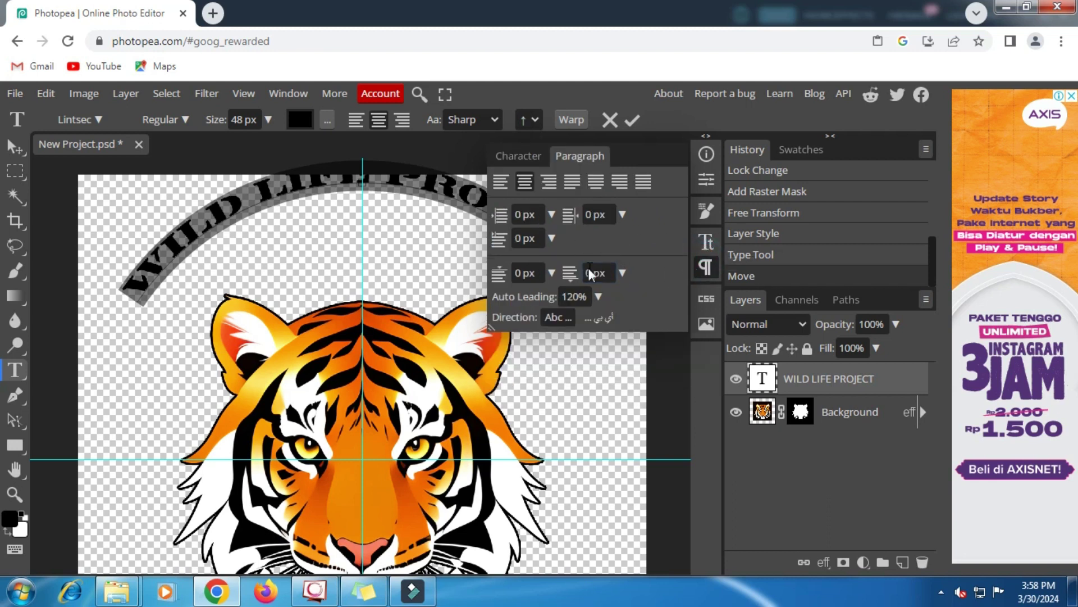
{"action": "left_click", "coordinate": [707, 244]}
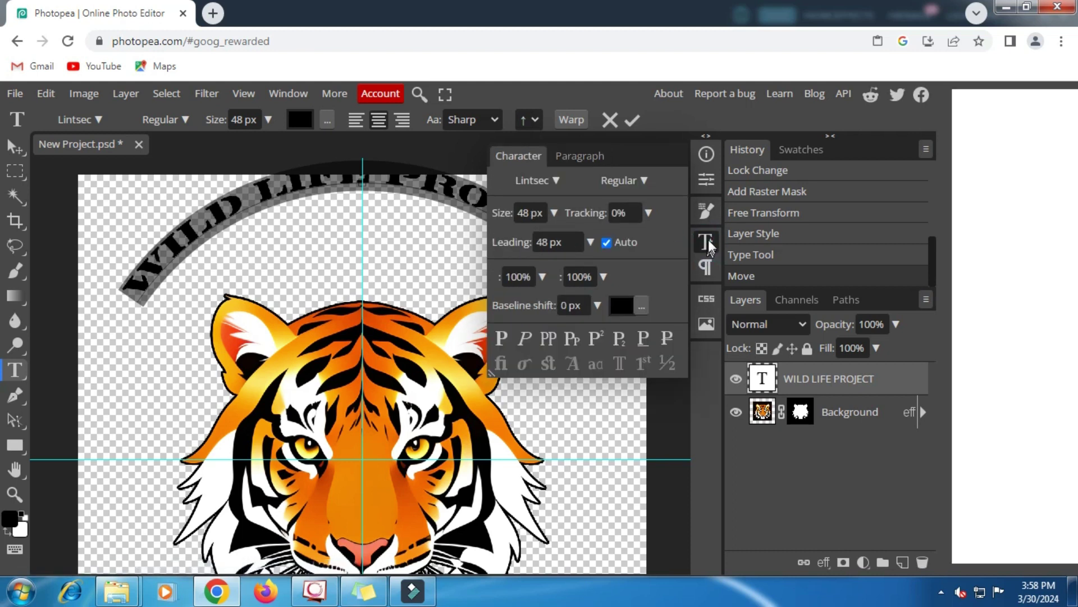
{"action": "left_click", "coordinate": [706, 242]}
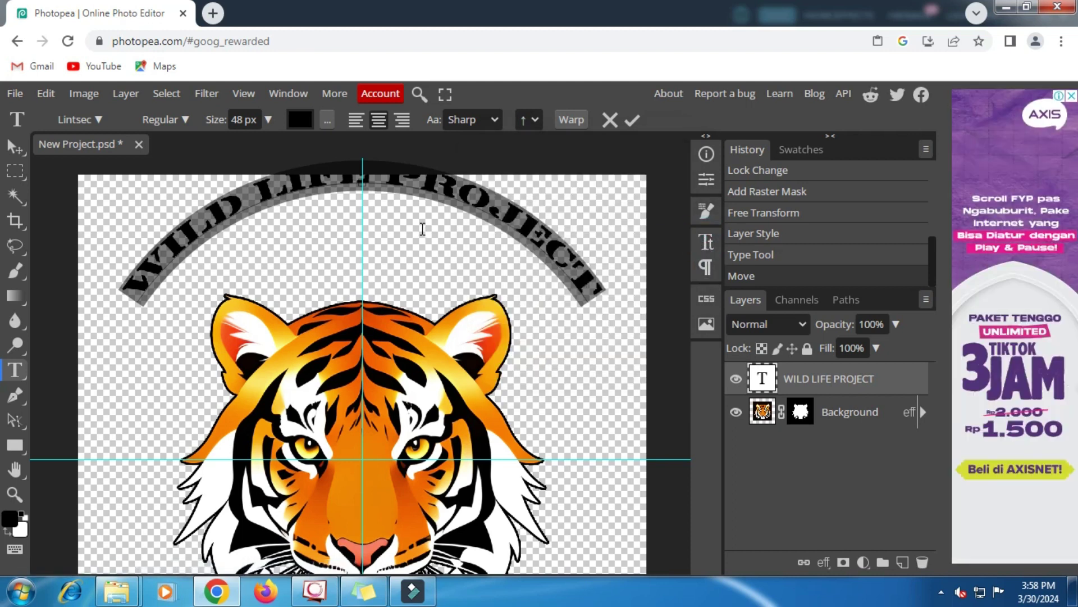
{"action": "left_click", "coordinate": [632, 120]}
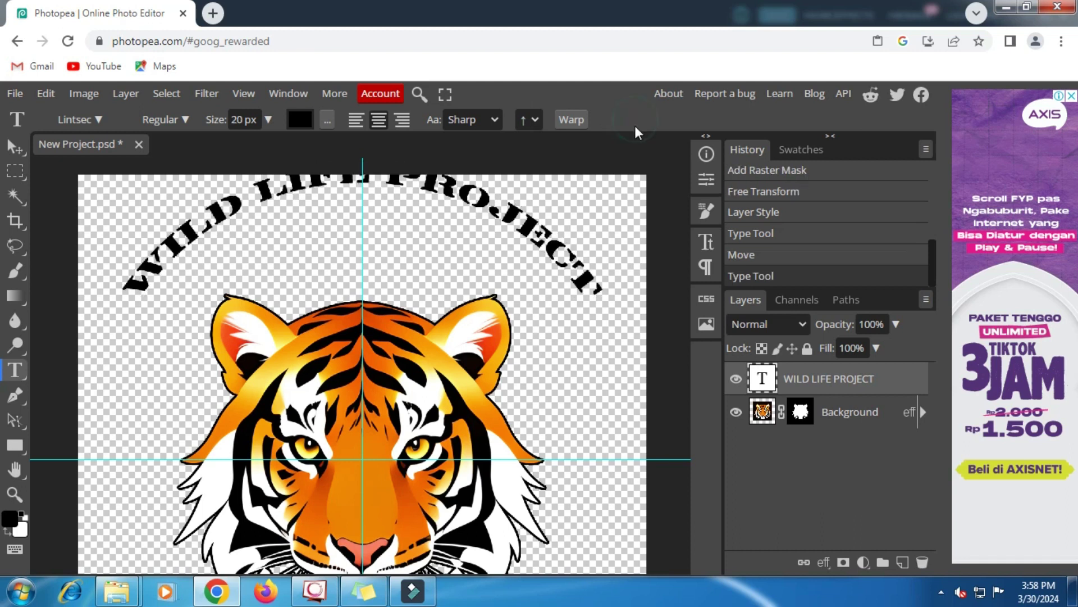
Drag the arched headline down onto the tiger's head and select the Background layer.
{"action": "left_click", "coordinate": [15, 148]}
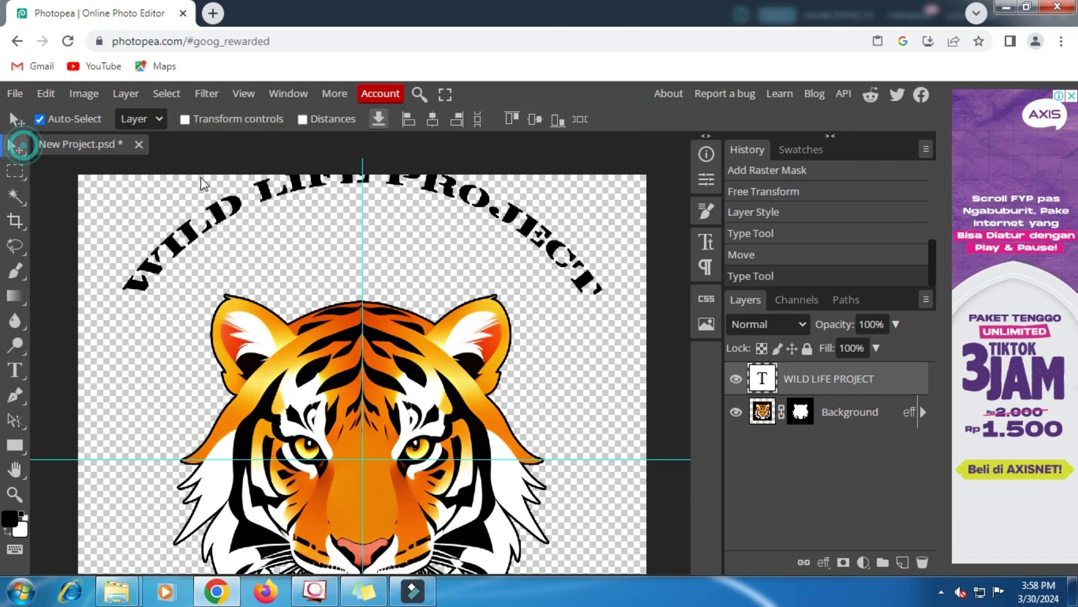
{"action": "left_click_drag", "start_coordinate": [317, 185], "coordinate": [317, 244]}
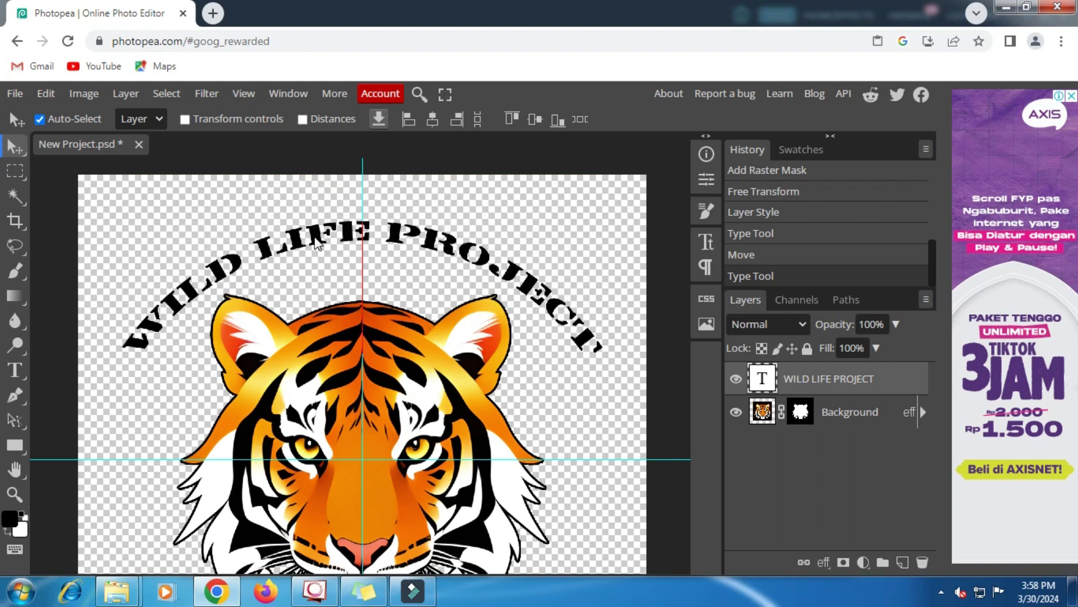
{"action": "scroll", "coordinate": [353, 245], "scroll_direction": "down", "scroll_amount": 3}
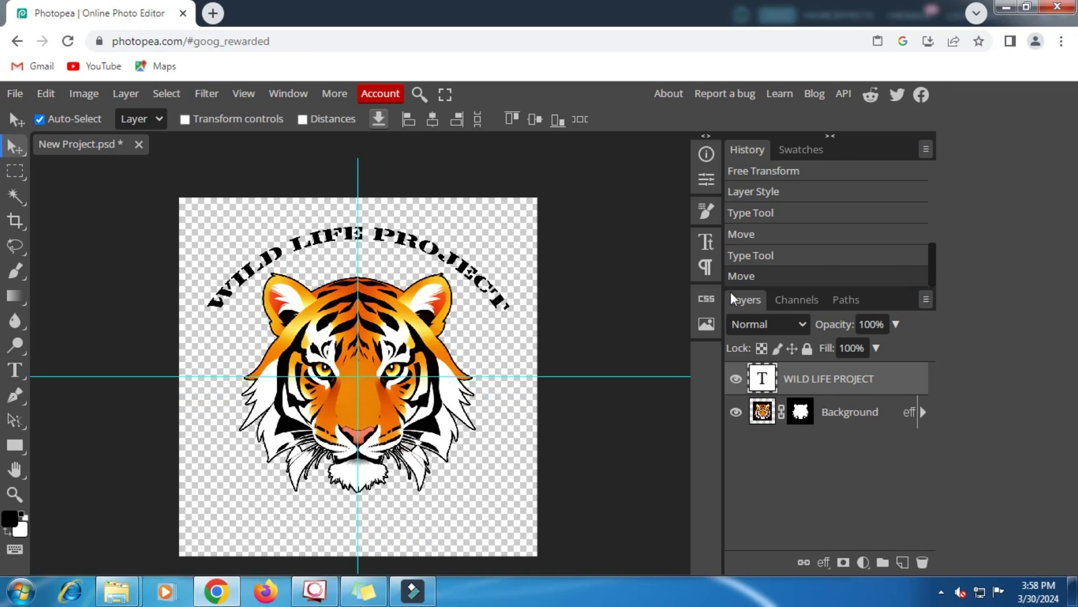
{"action": "left_click", "coordinate": [847, 413]}
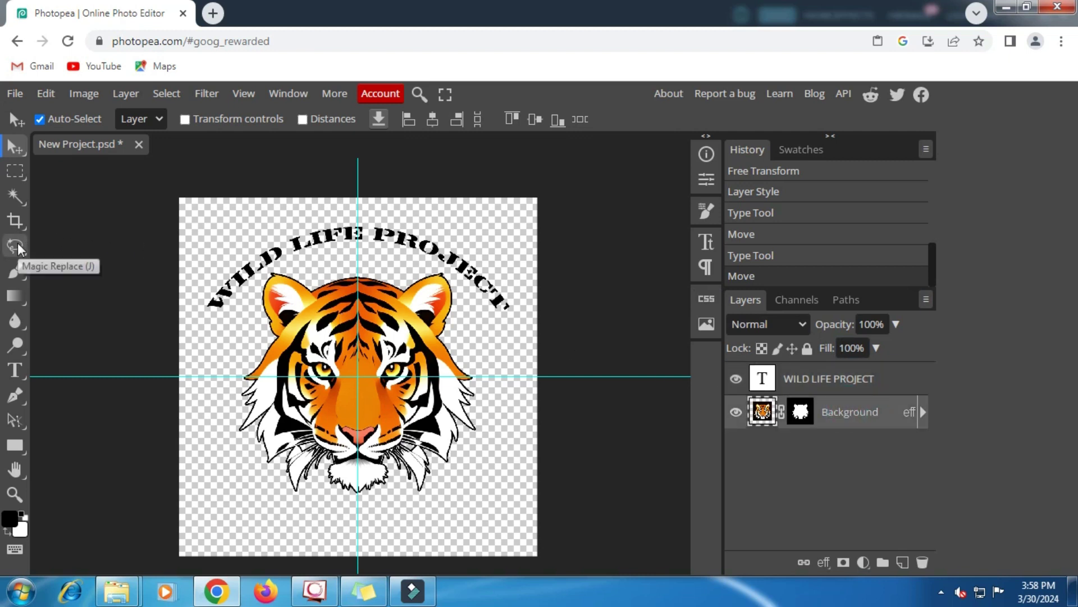
Scale the tiger to 94% with Free Transform and set the Type tool to 95 px.
{"action": "left_click", "coordinate": [16, 171]}
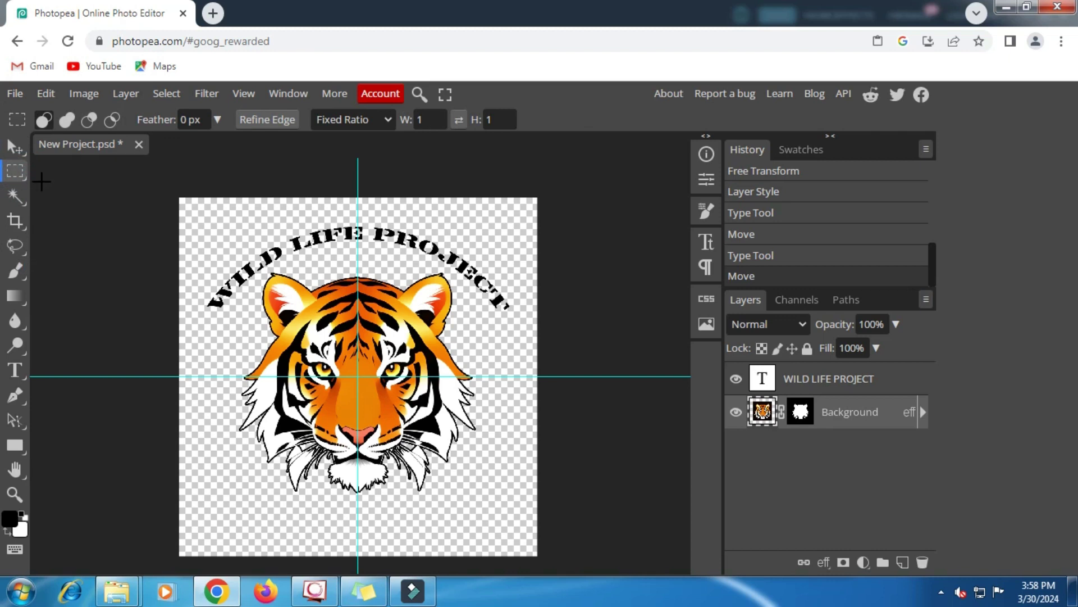
{"action": "right_click", "coordinate": [278, 318]}
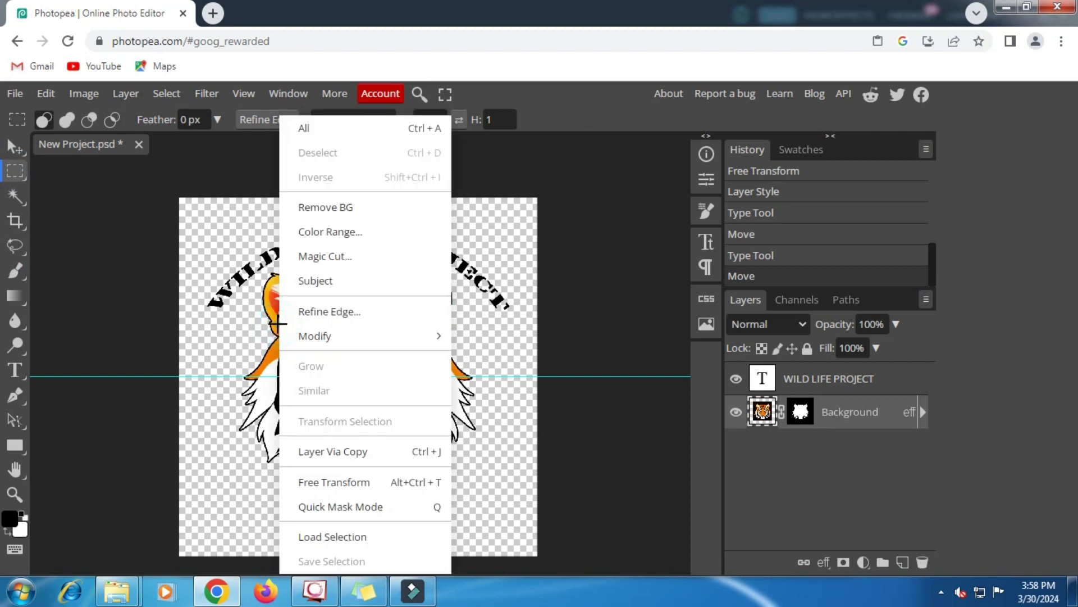
{"action": "left_click", "coordinate": [333, 482]}
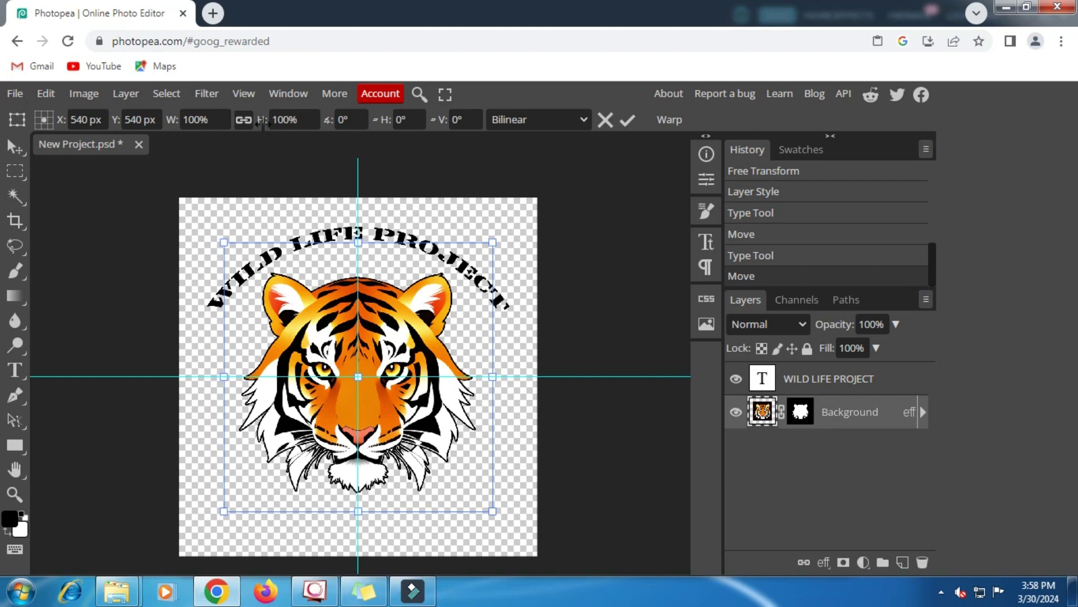
{"action": "left_click_drag", "start_coordinate": [263, 123], "coordinate": [259, 124]}
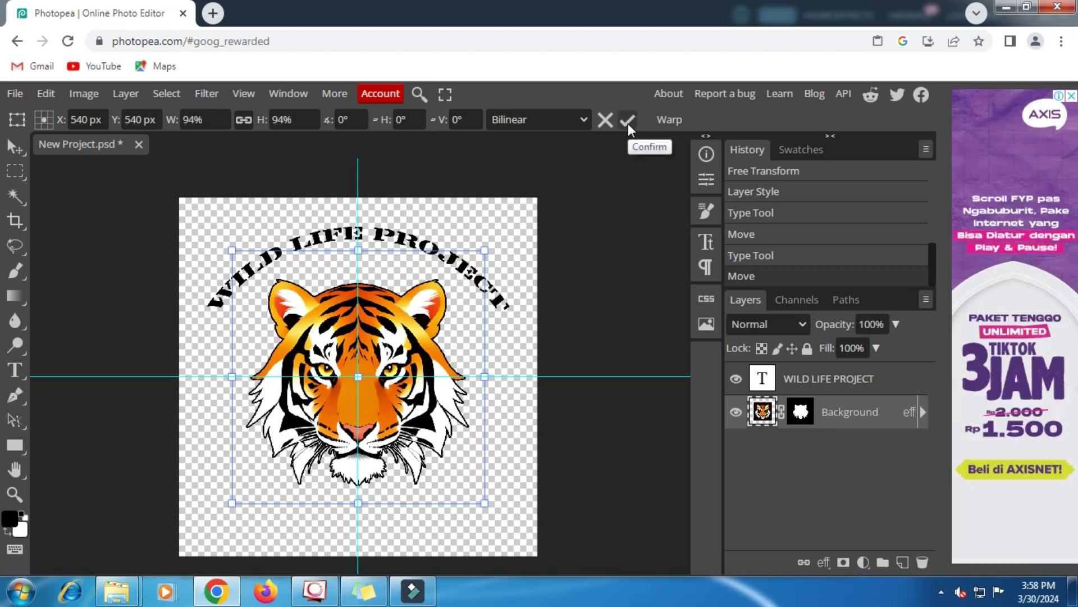
{"action": "left_click", "coordinate": [628, 123]}
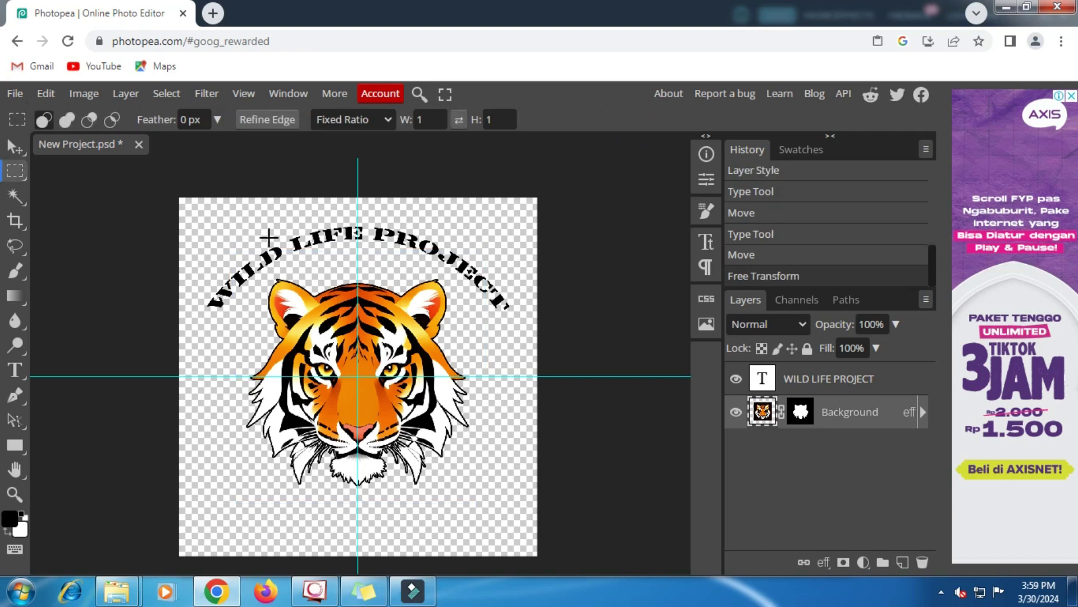
{"action": "scroll", "coordinate": [278, 258], "scroll_direction": "down", "scroll_amount": 1}
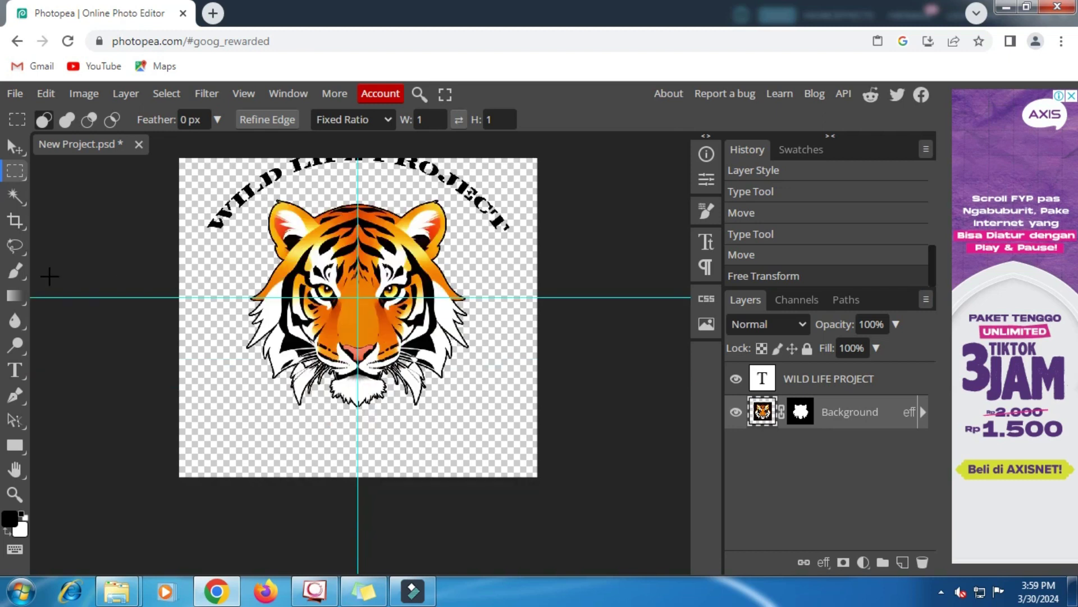
{"action": "left_click", "coordinate": [15, 370]}
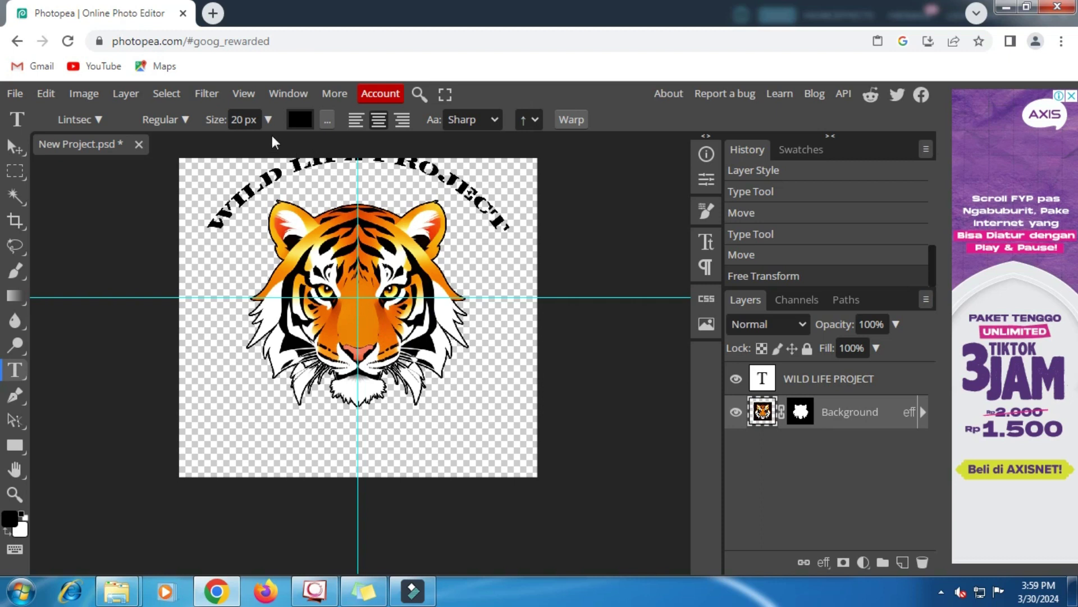
{"action": "left_click_drag", "start_coordinate": [217, 122], "coordinate": [267, 130]}
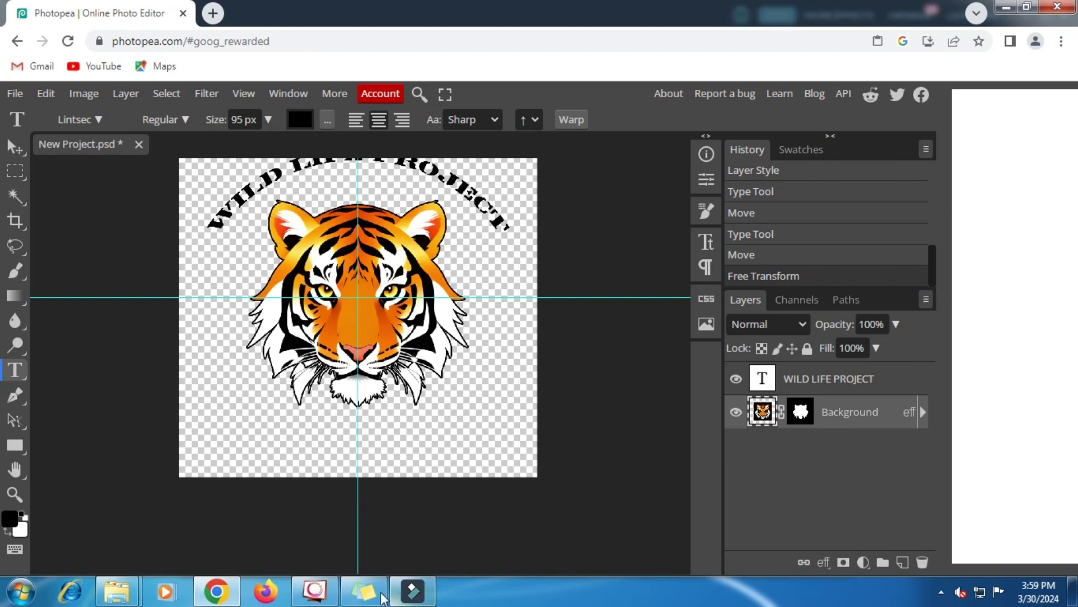
Copy the word TIGER from the Sticky Notes note and return to Photopea.
{"action": "left_click", "coordinate": [364, 591]}
{"action": "left_click_drag", "start_coordinate": [565, 322], "coordinate": [447, 323]}
{"action": "right_click", "coordinate": [475, 324]}
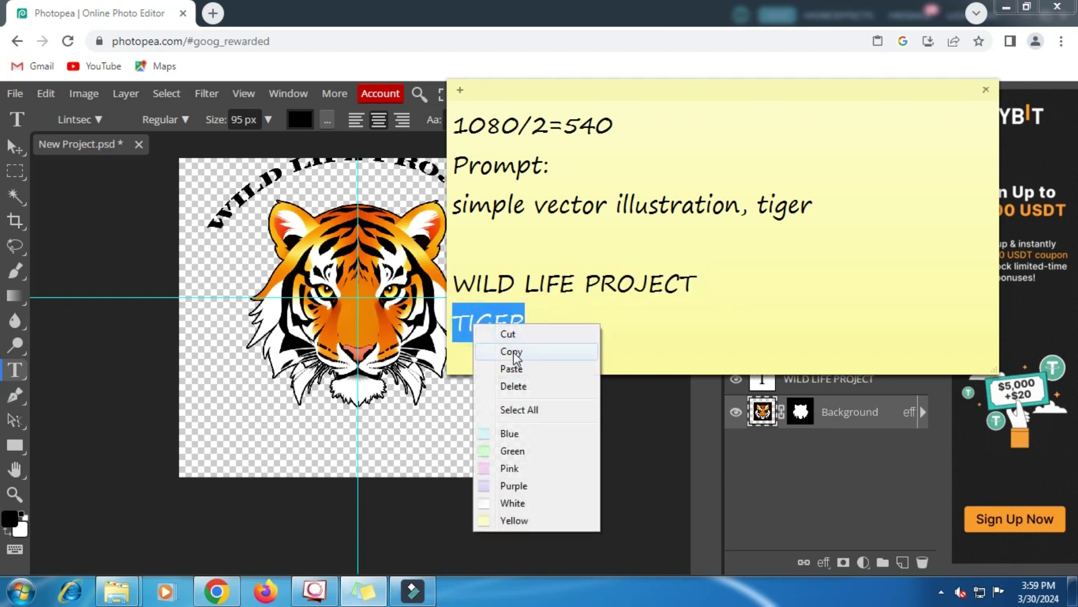
{"action": "left_click", "coordinate": [507, 352]}
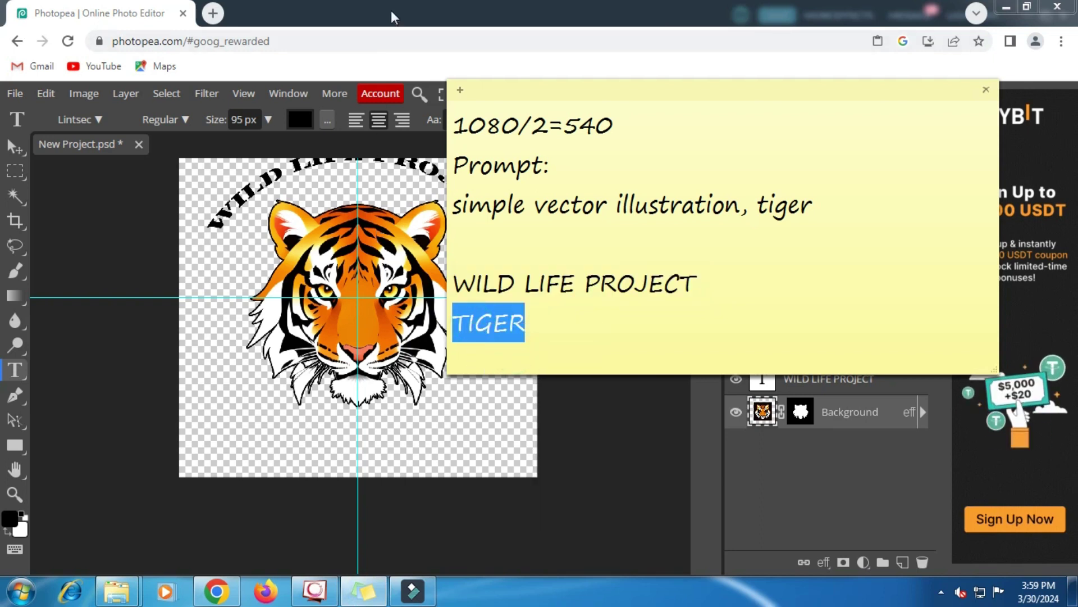
{"action": "left_click", "coordinate": [393, 19]}
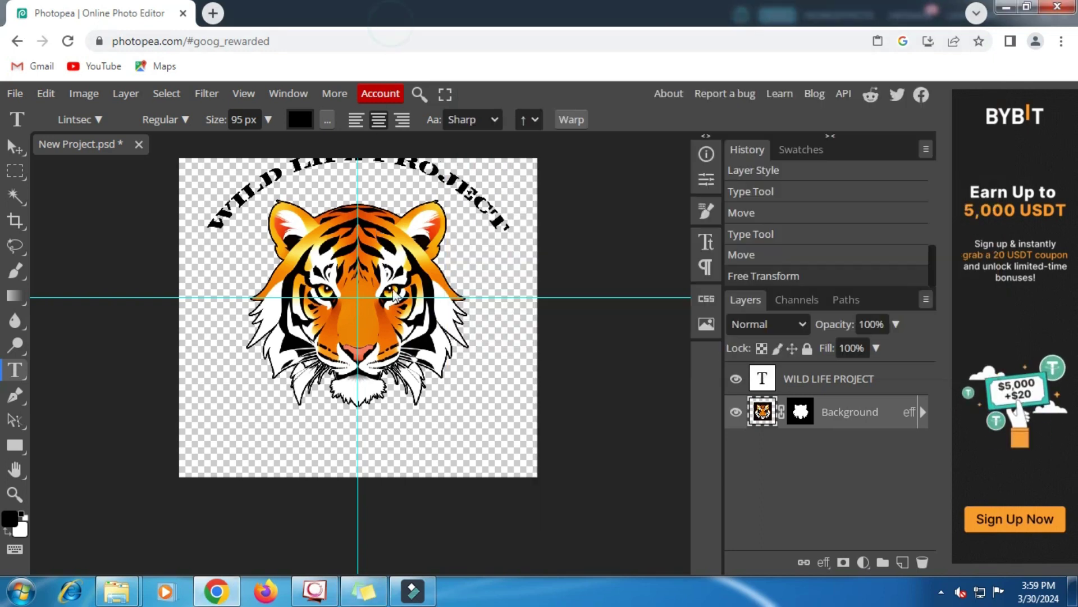
Paste TIGER beneath the tiger head at about 143 px and nudge it into place.
{"action": "left_click", "coordinate": [358, 429]}
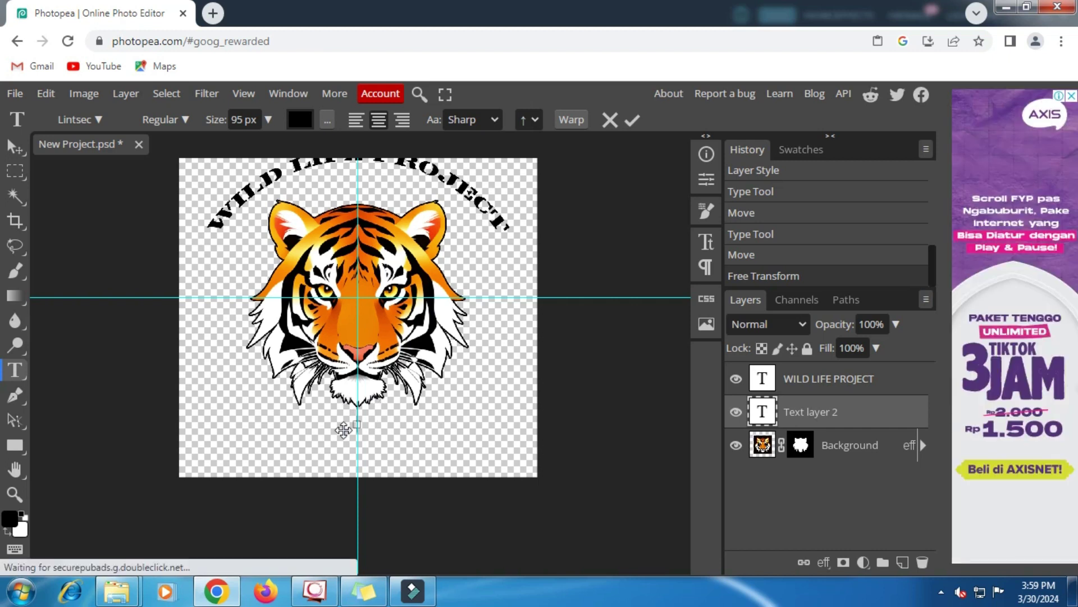
{"action": "left_click", "coordinate": [47, 94]}
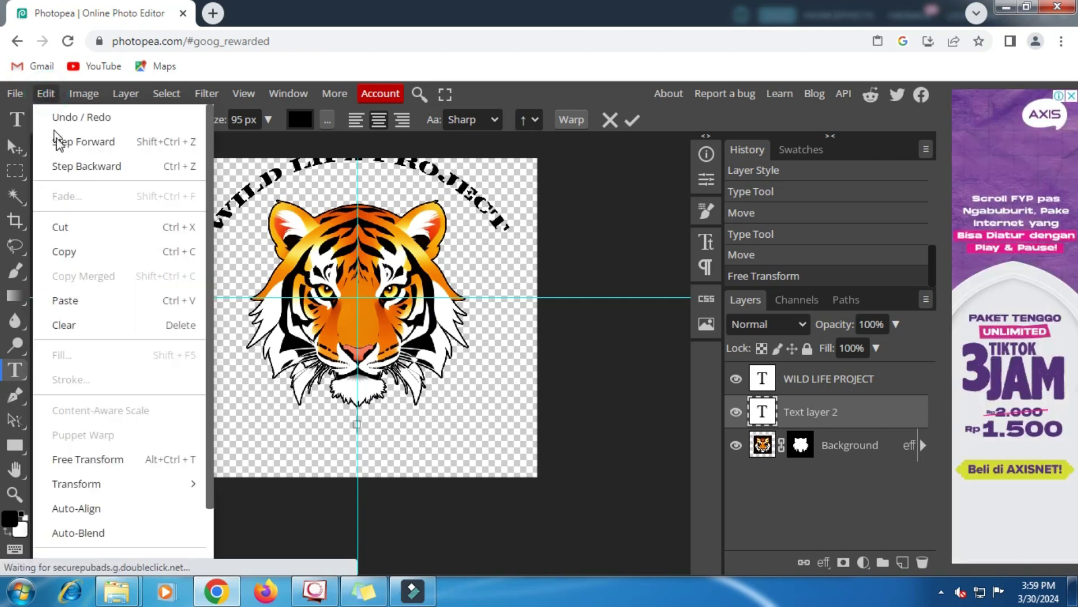
{"action": "left_click", "coordinate": [69, 300]}
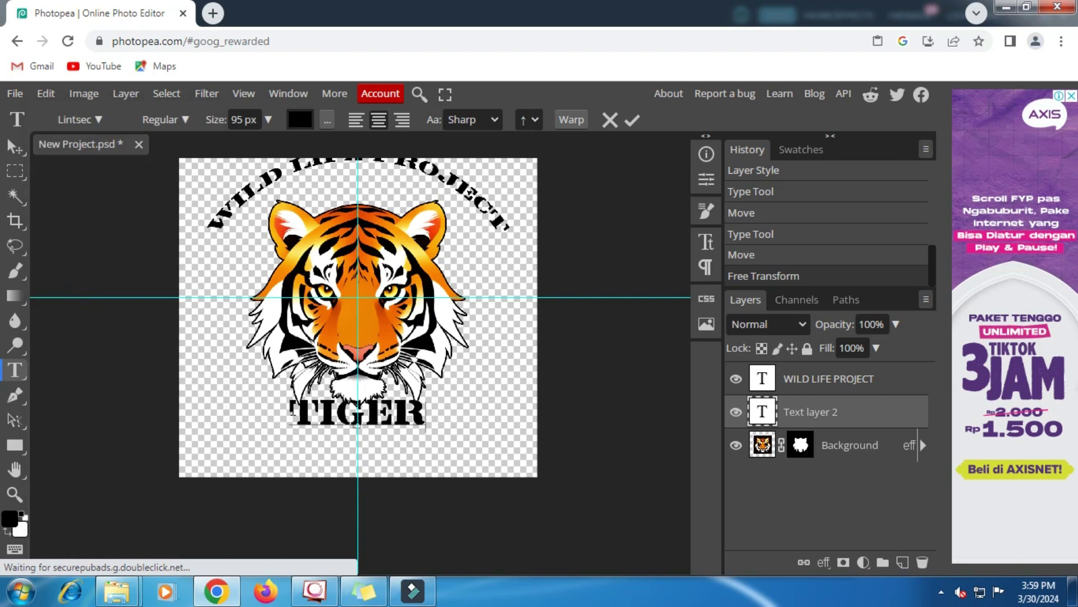
{"action": "left_click_drag", "start_coordinate": [292, 409], "coordinate": [426, 416]}
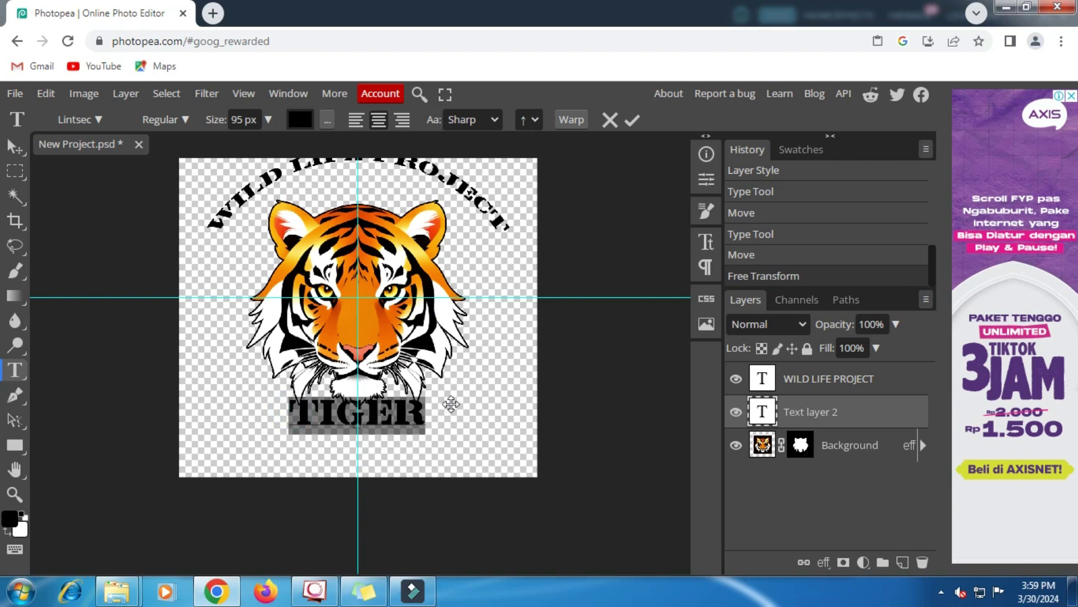
{"action": "left_click_drag", "start_coordinate": [217, 122], "coordinate": [249, 123]}
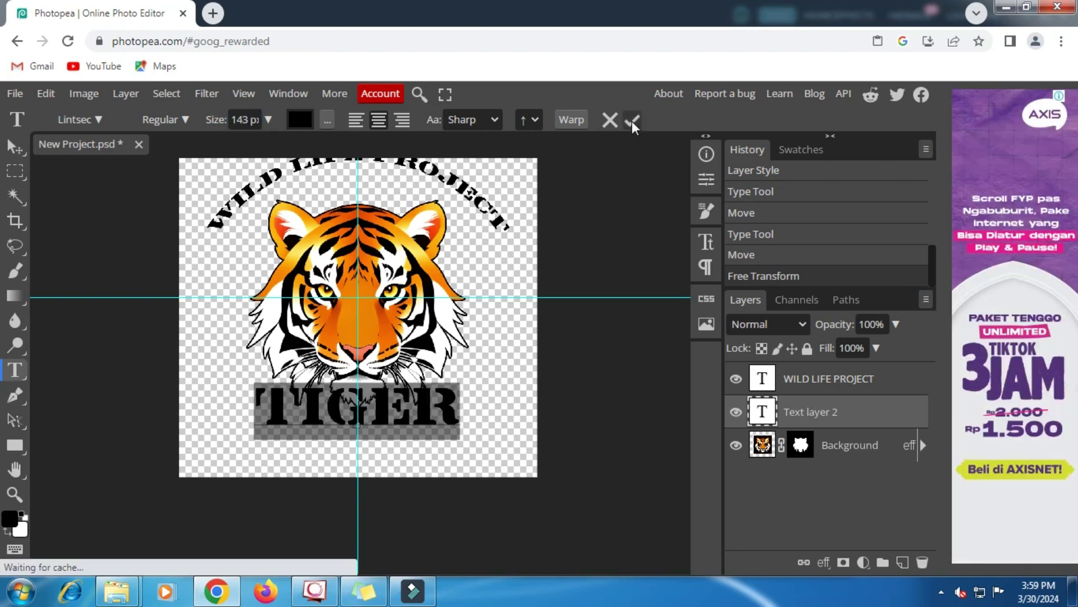
{"action": "left_click", "coordinate": [632, 120]}
{"action": "left_click", "coordinate": [12, 146]}
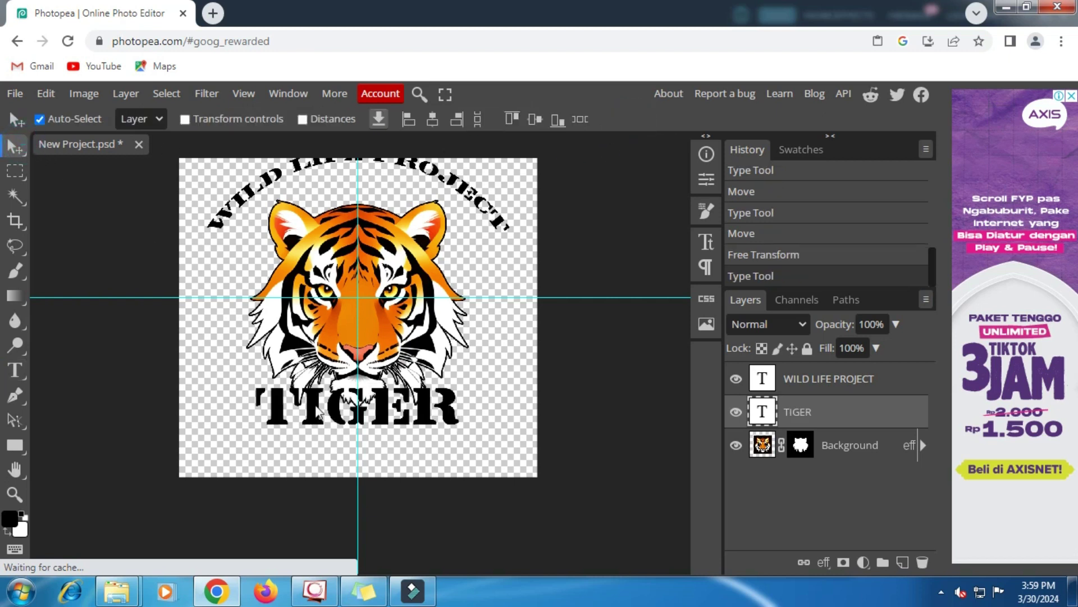
{"action": "mouse_move", "coordinate": [312, 410]}
{"action": "left_mouse_down"}
{"action": "mouse_move", "coordinate": [316, 421]}
{"action": "mouse_move", "coordinate": [313, 412]}
{"action": "left_mouse_up"}
{"action": "left_click", "coordinate": [825, 447]}
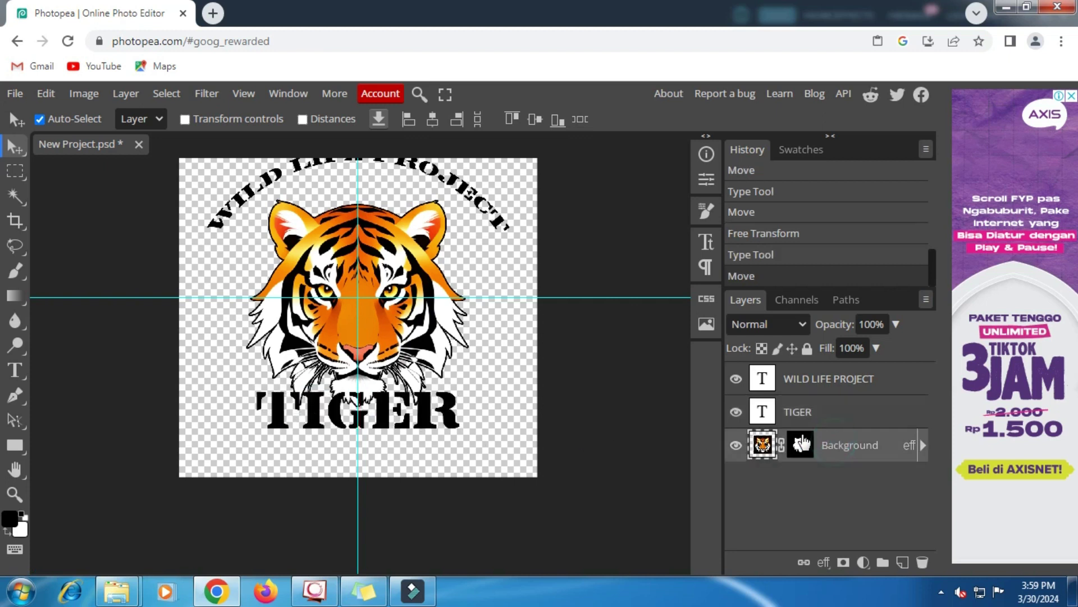
Scale the tiger to 92% and raise it to Y 498 px with Free Transform.
{"action": "left_click", "coordinate": [17, 173]}
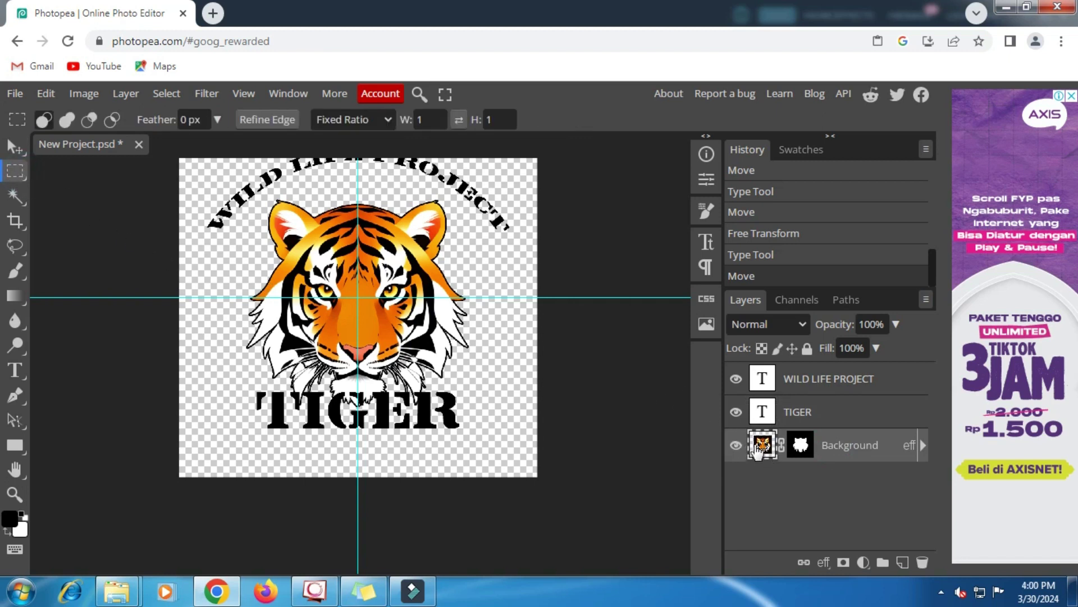
{"action": "right_click", "coordinate": [459, 356]}
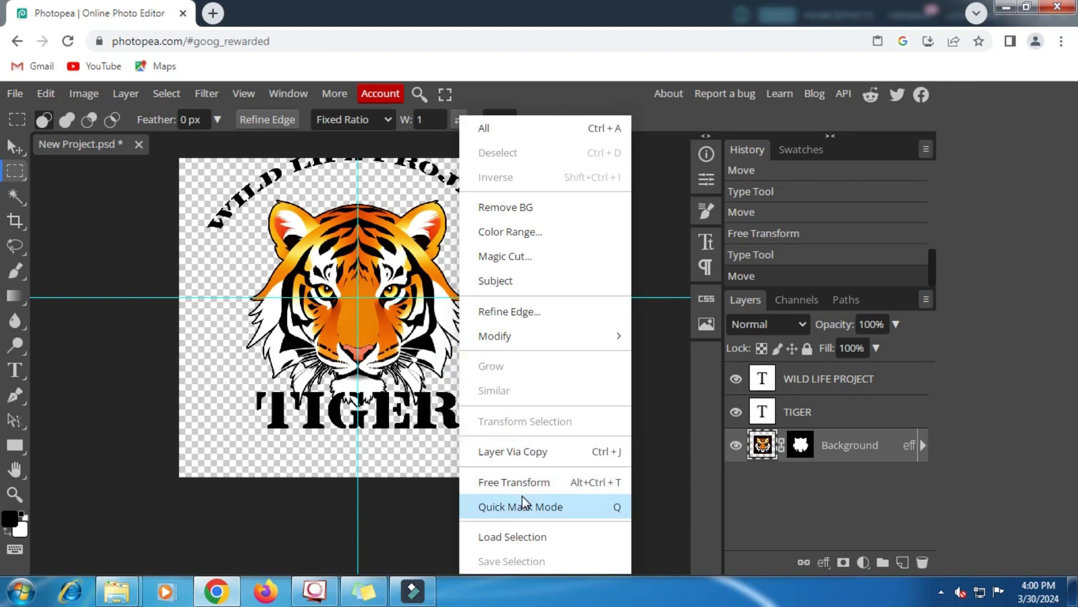
{"action": "left_click", "coordinate": [514, 482]}
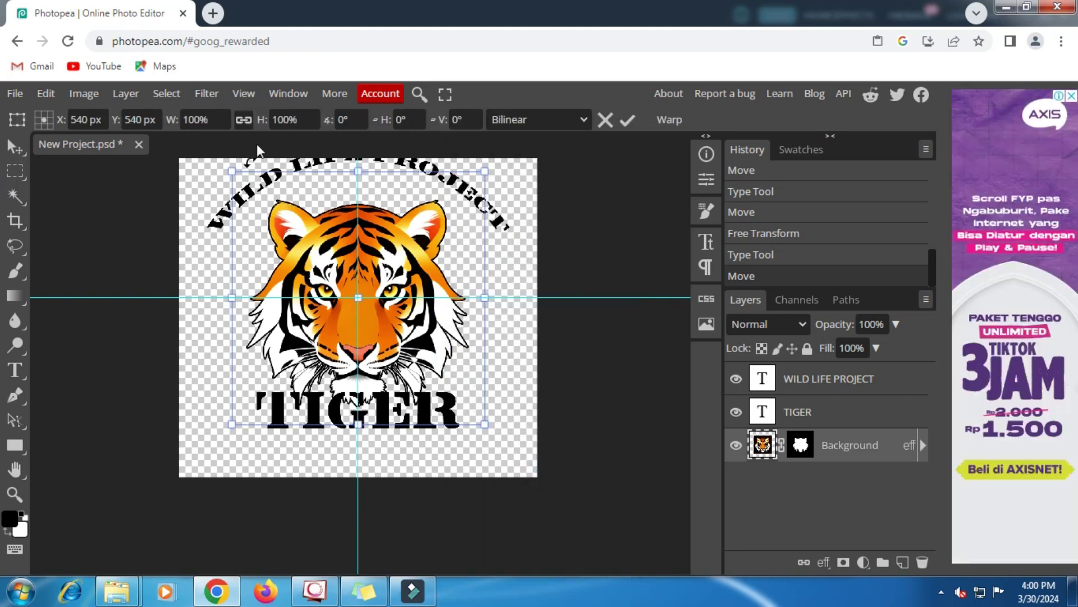
{"action": "left_click_drag", "start_coordinate": [262, 122], "coordinate": [252, 125]}
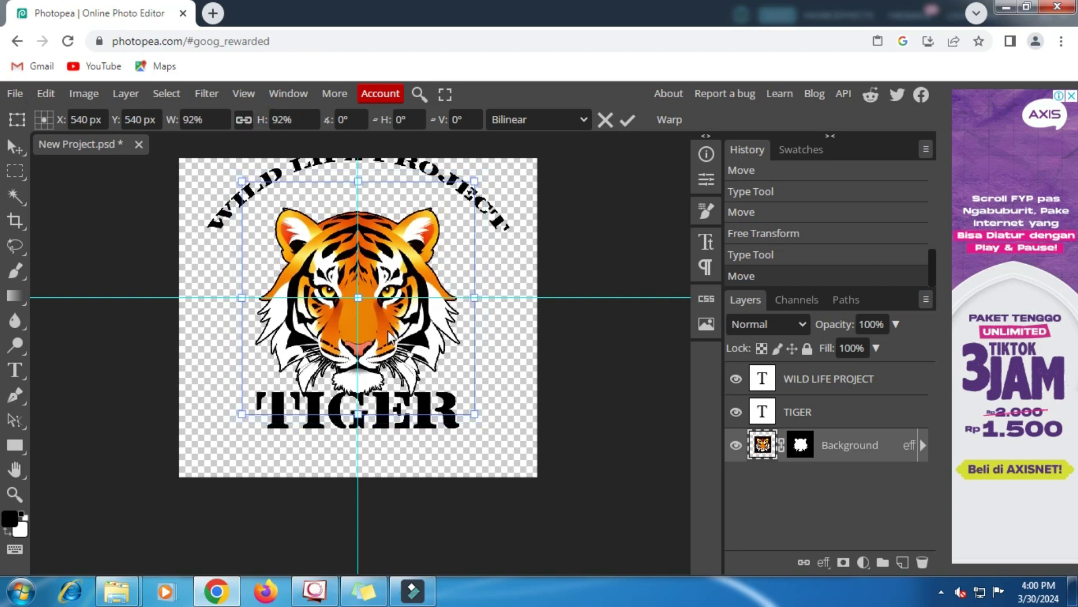
{"action": "left_click_drag", "start_coordinate": [387, 329], "coordinate": [386, 319]}
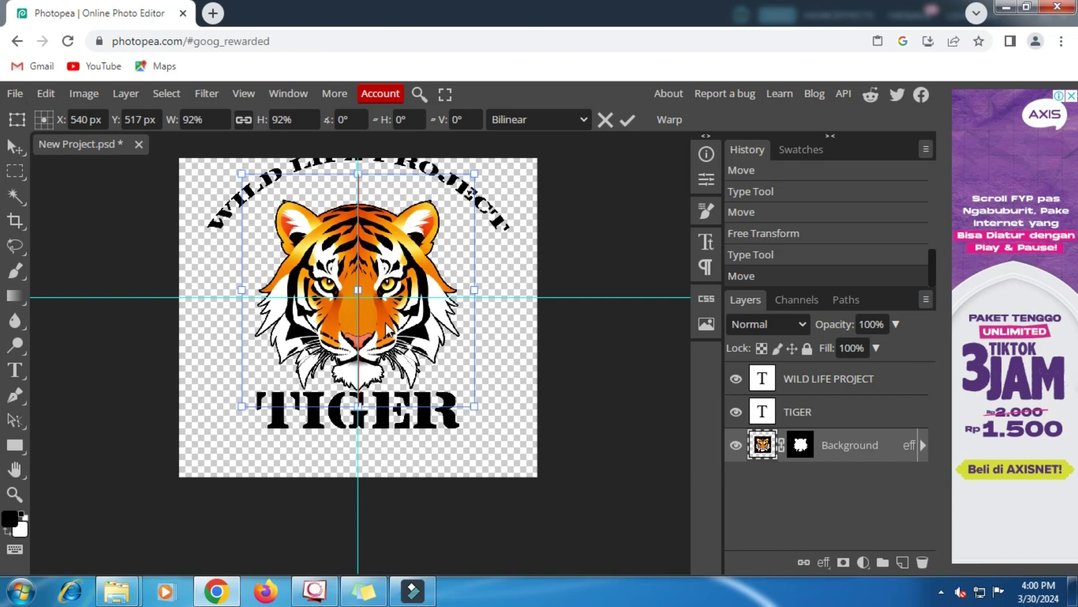
{"action": "key", "text": "Up"}
{"action": "key", "text": "Up"}
{"action": "key", "text": "Up"}
{"action": "key", "text": "Up"}
{"action": "key", "text": "Up"}
{"action": "key", "text": "Up"}
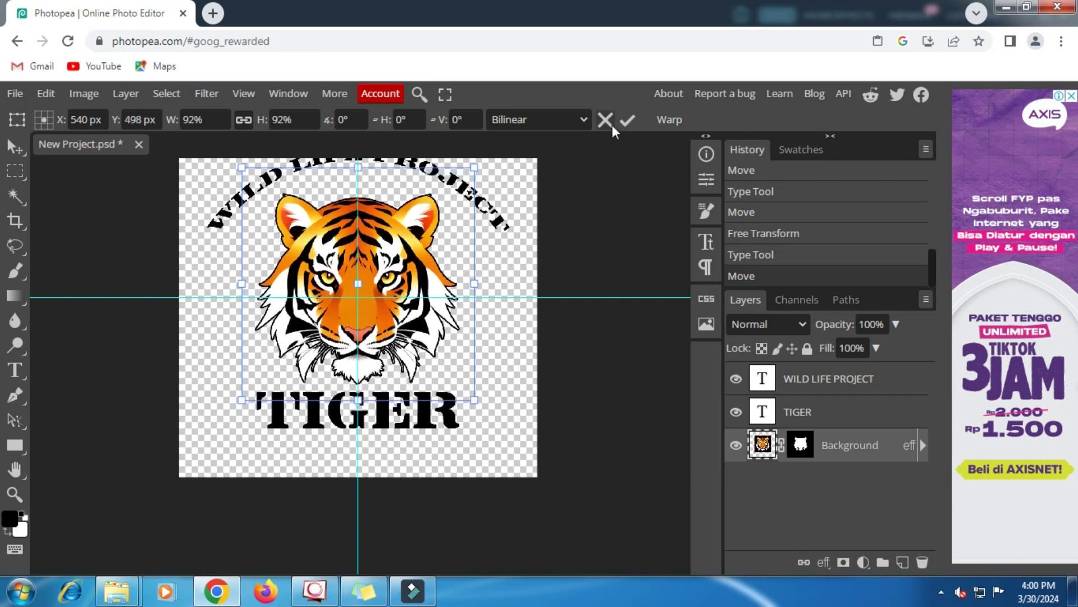
{"action": "left_click", "coordinate": [626, 120]}
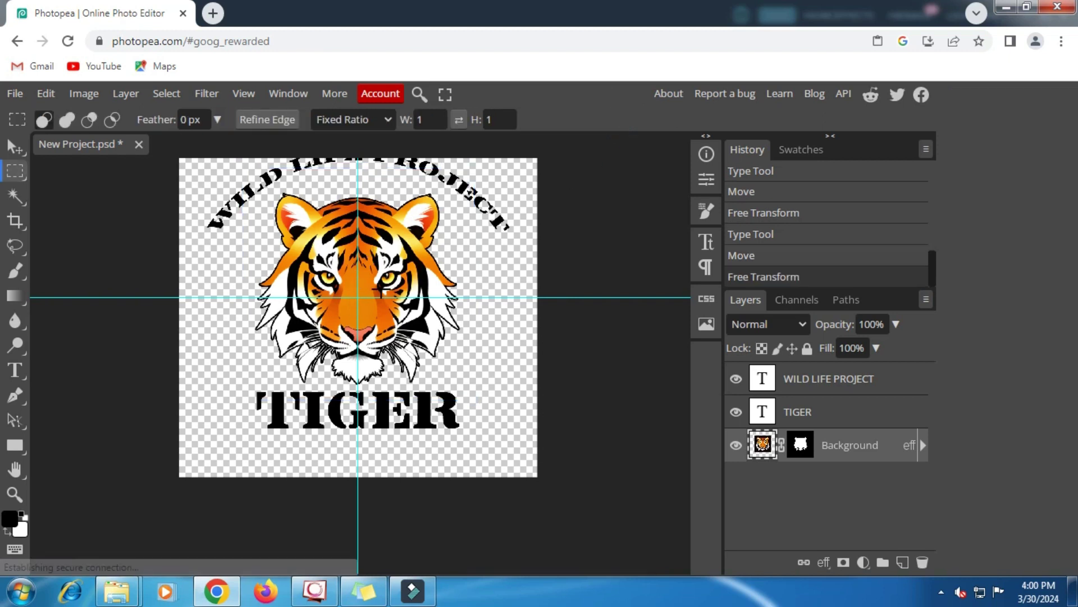
Add a near-white (fffbfb) Color Fill layer and drag it below the tiger layer.
{"action": "scroll", "coordinate": [381, 289], "scroll_direction": "up", "scroll_amount": 2}
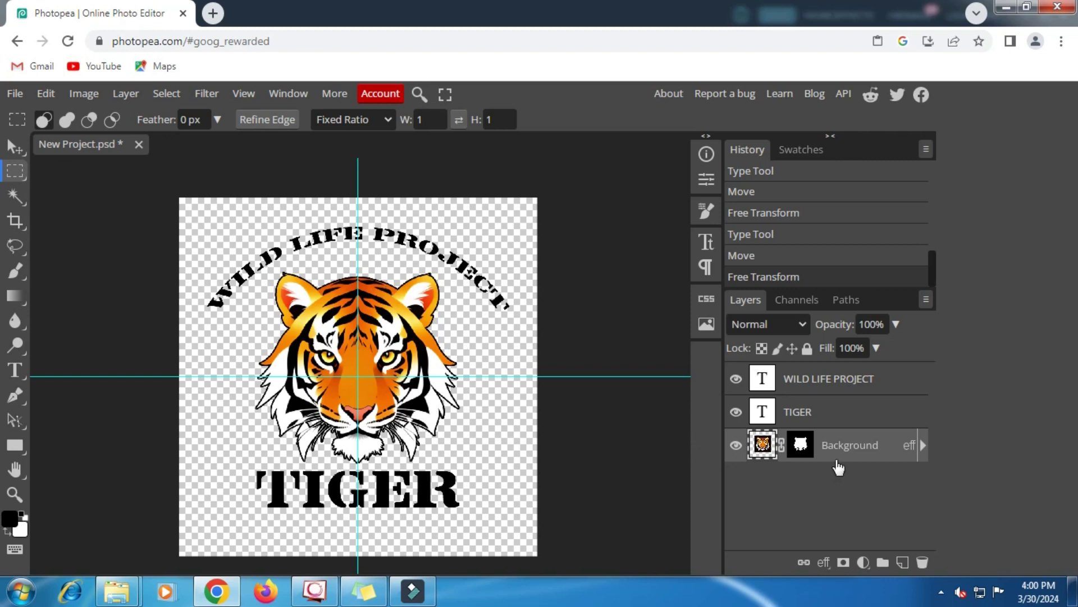
{"action": "left_click", "coordinate": [863, 562]}
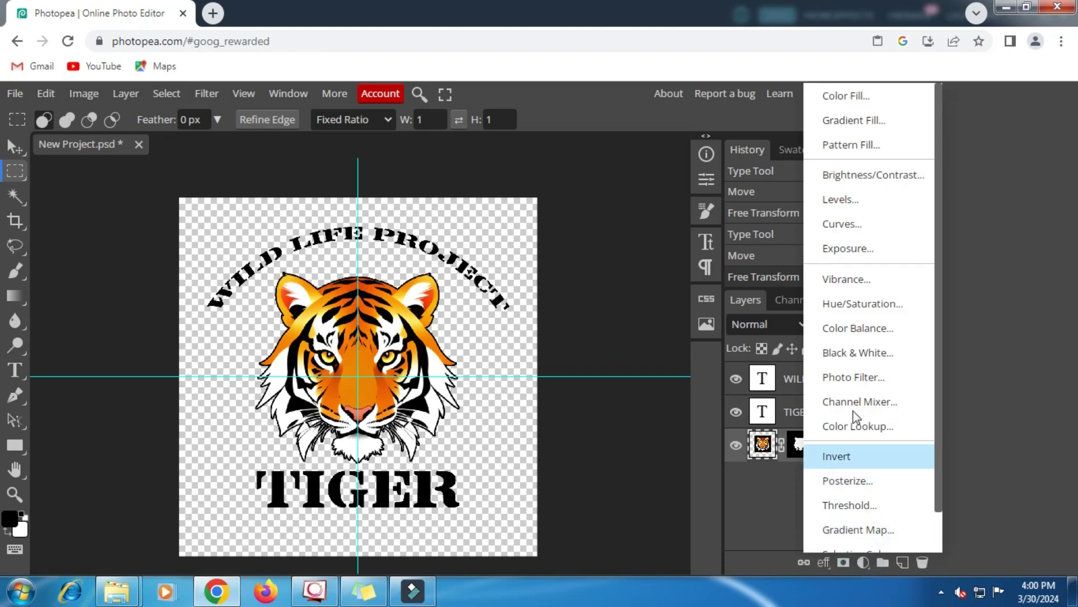
{"action": "left_click", "coordinate": [838, 97]}
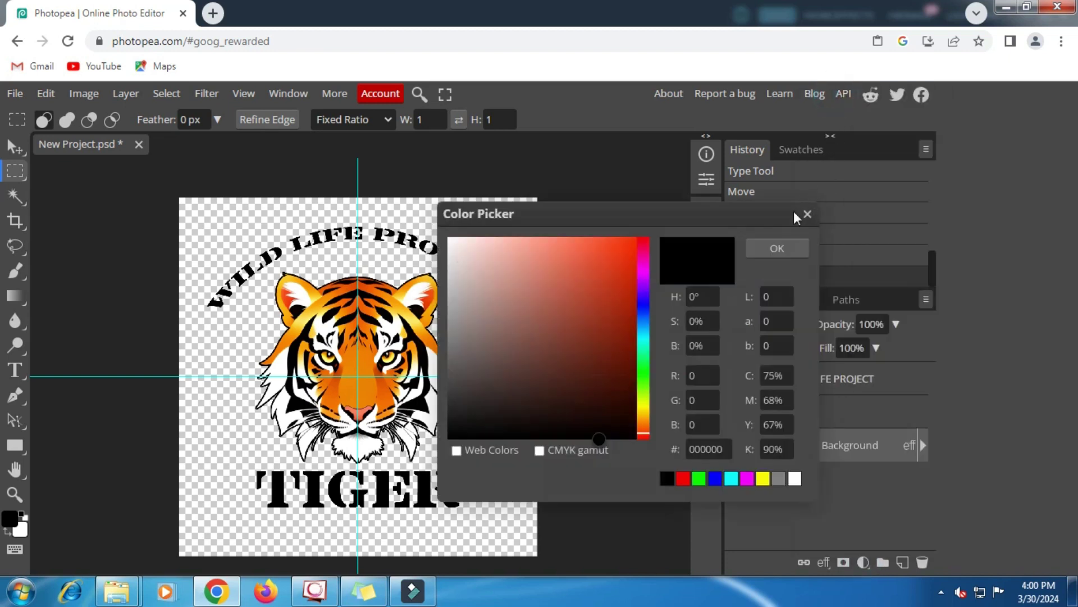
{"action": "left_click", "coordinate": [454, 239]}
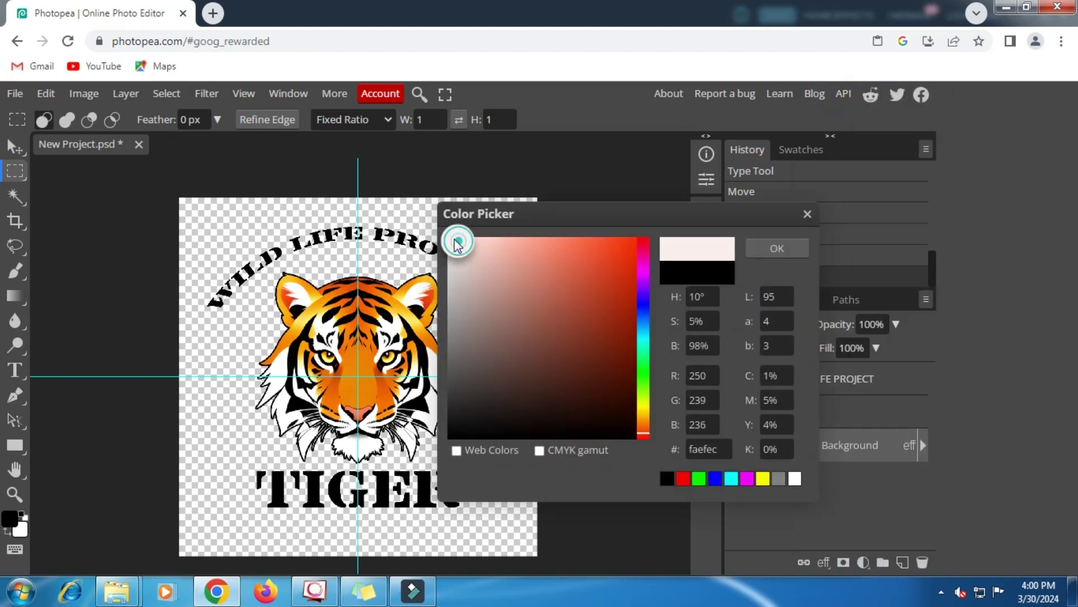
{"action": "left_click_drag", "start_coordinate": [455, 240], "coordinate": [450, 237]}
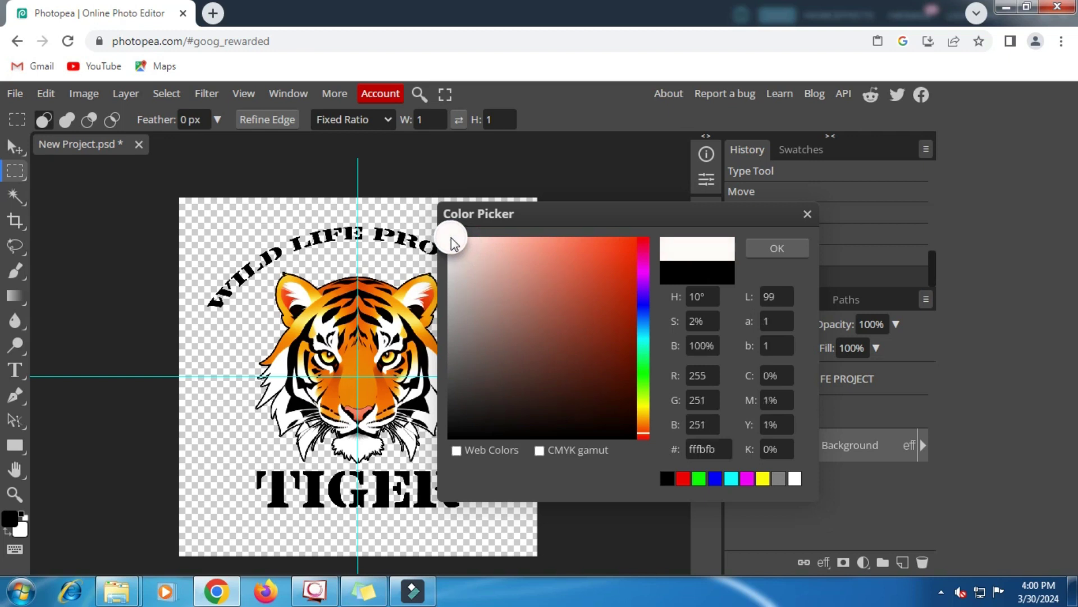
{"action": "left_click", "coordinate": [776, 251]}
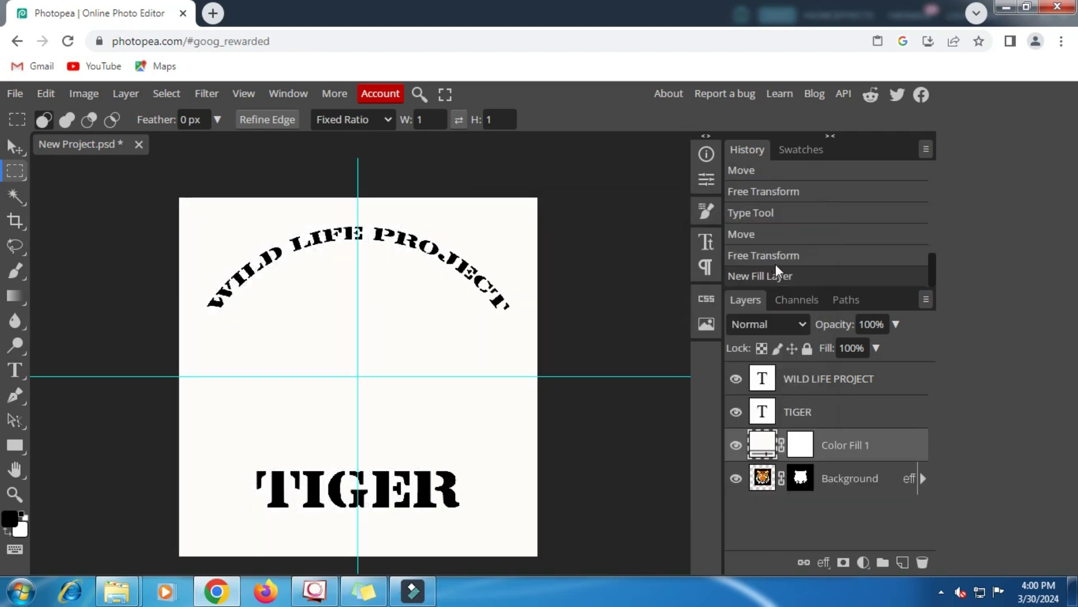
{"action": "left_click_drag", "start_coordinate": [836, 444], "coordinate": [838, 503]}
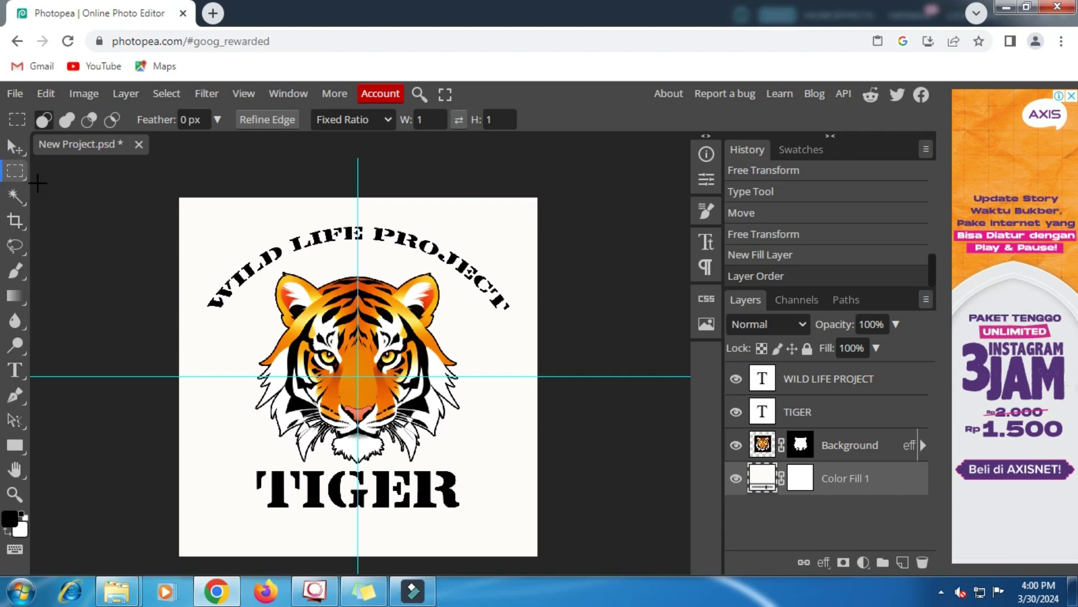
{"action": "left_click", "coordinate": [15, 148]}
Nudge the tiger image up slightly and rasterize its layer style.
{"action": "left_click_drag", "start_coordinate": [369, 405], "coordinate": [371, 400]}
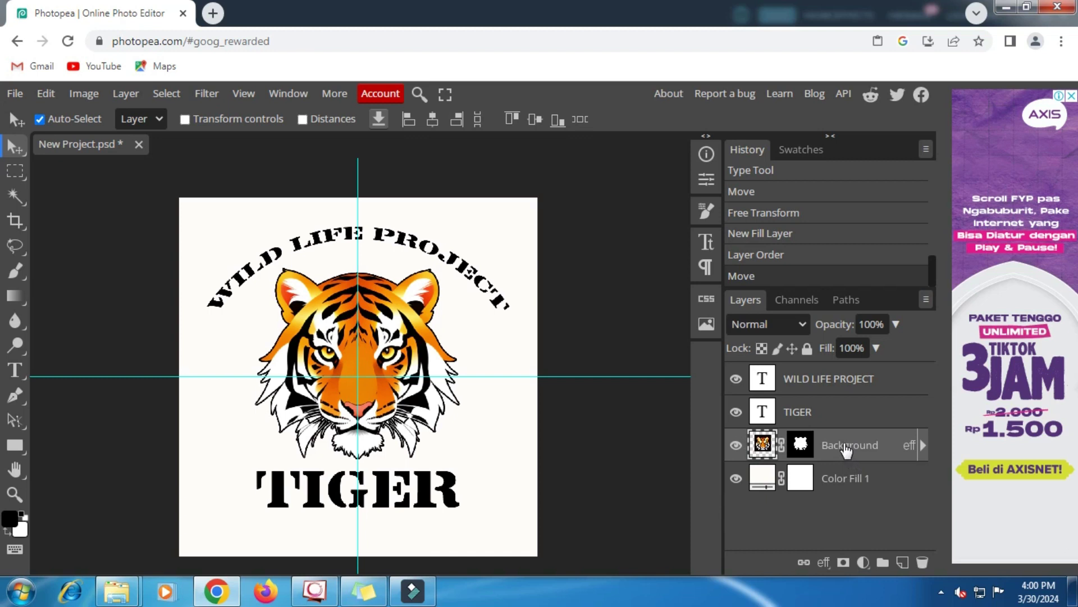
{"action": "right_click", "coordinate": [847, 449]}
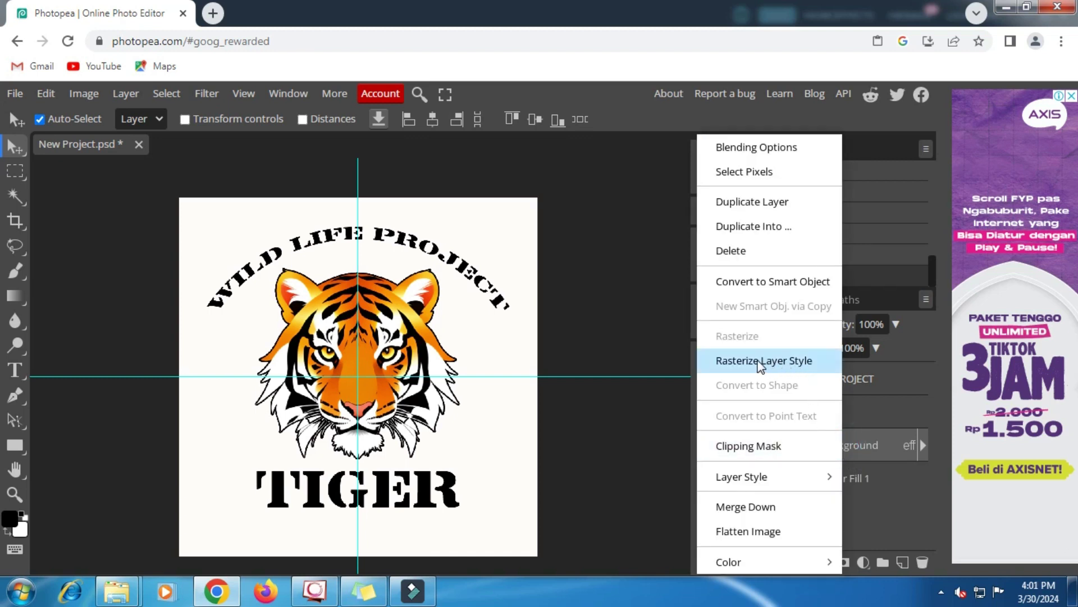
{"action": "left_click", "coordinate": [759, 361]}
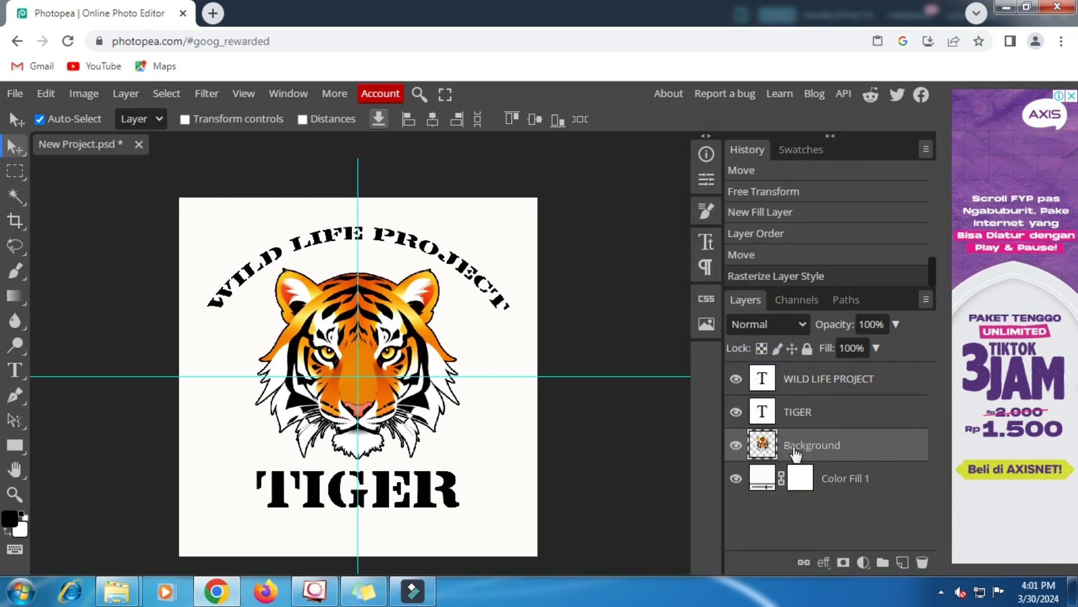
Duplicate the tiger layer and move the Background copy above the TIGER text layer.
{"action": "right_click", "coordinate": [798, 448]}
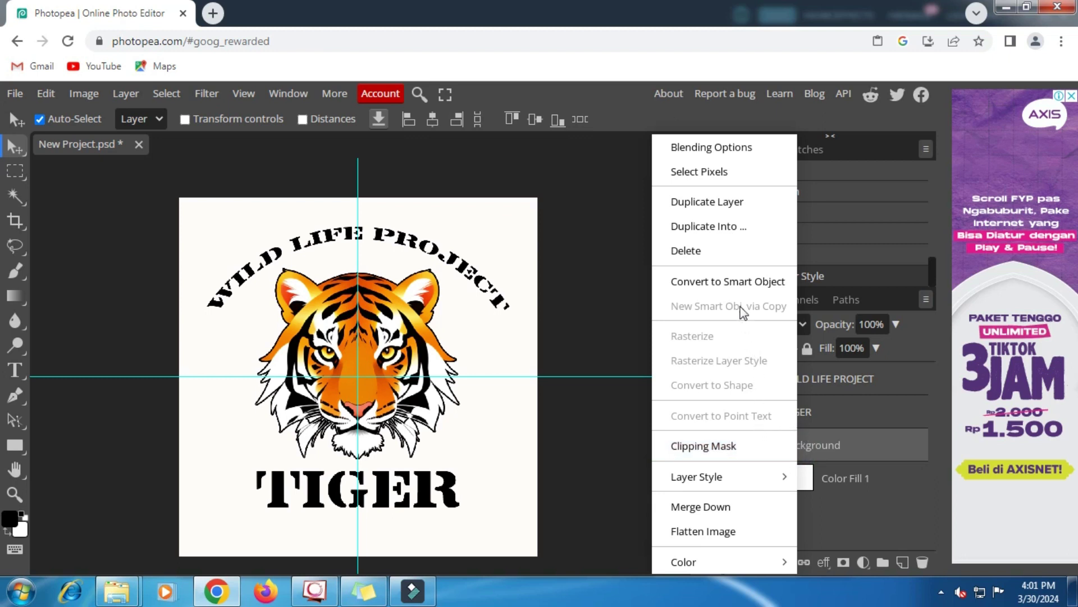
{"action": "left_click", "coordinate": [709, 205]}
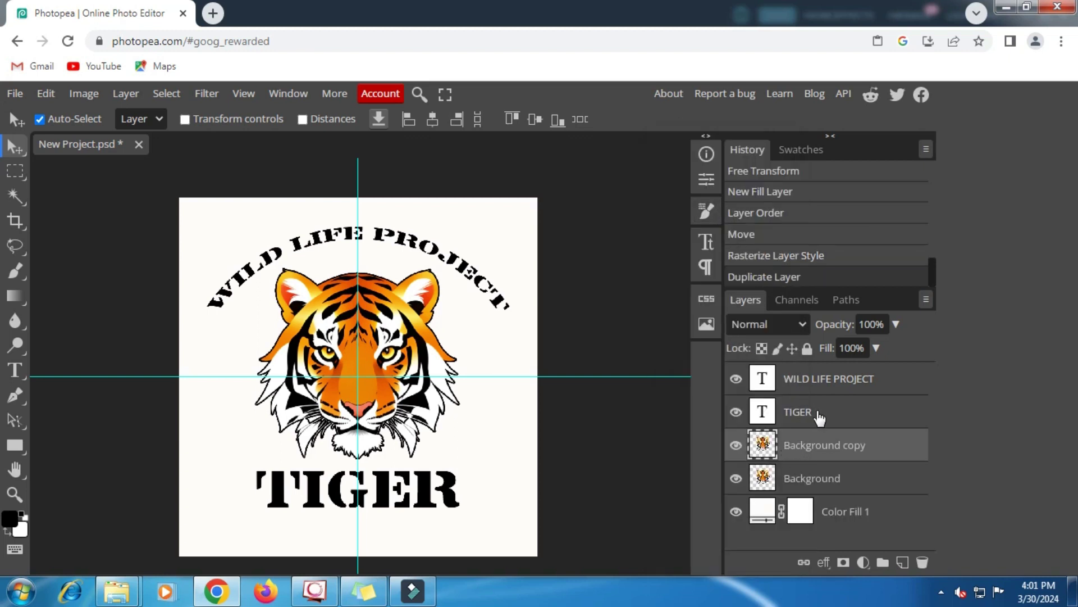
{"action": "left_click", "coordinate": [814, 413]}
{"action": "left_click_drag", "start_coordinate": [807, 448], "coordinate": [804, 417]}
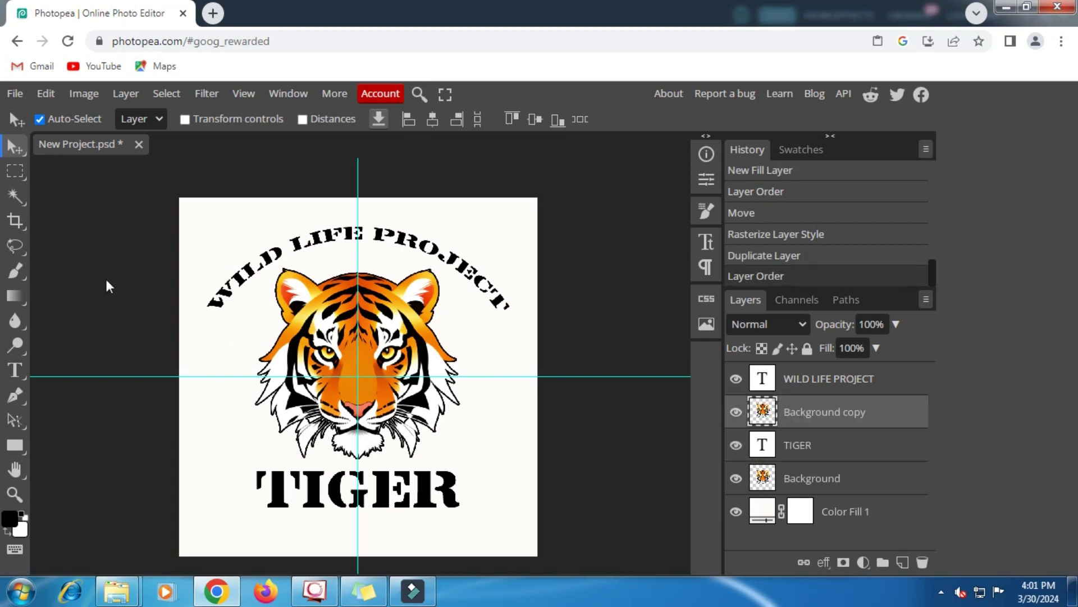
{"action": "left_click", "coordinate": [15, 170]}
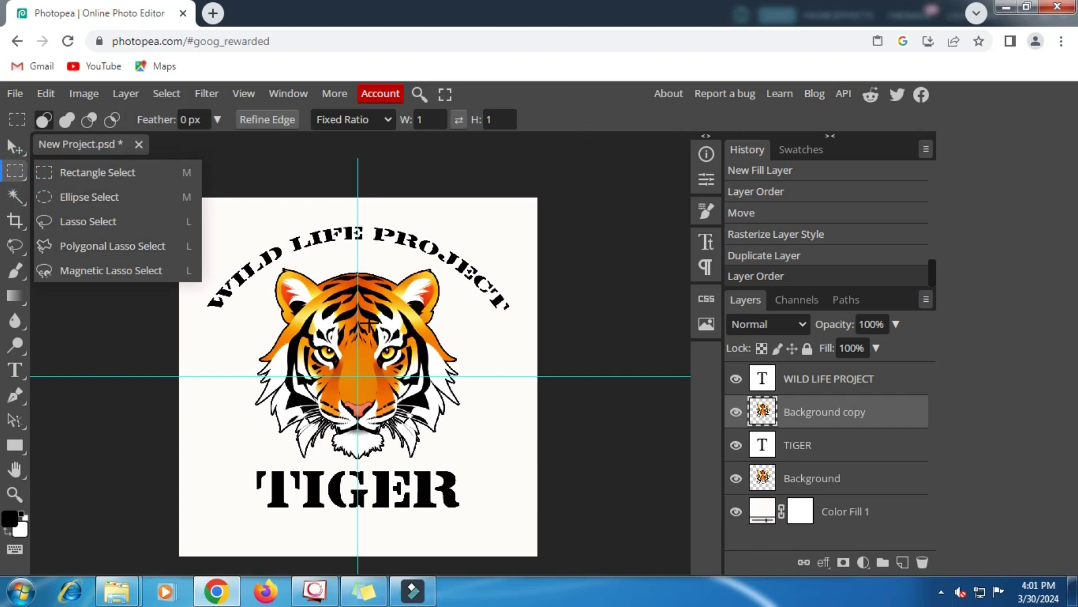
Switch to rectangular selection and hide the original tiger layer.
{"action": "left_click", "coordinate": [121, 173]}
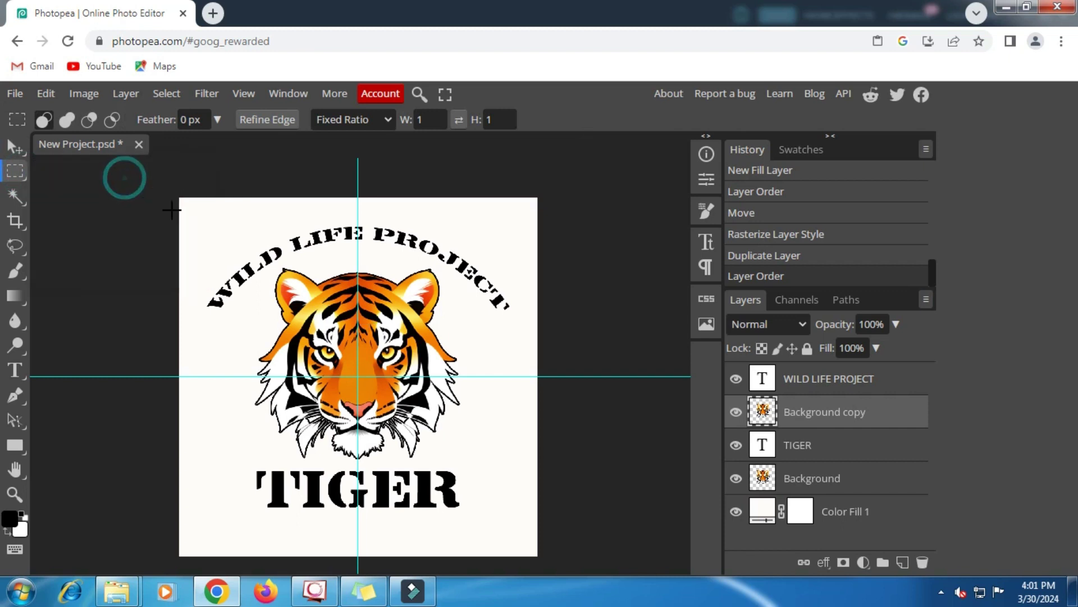
{"action": "left_click", "coordinate": [736, 478]}
{"action": "left_click", "coordinate": [734, 413]}
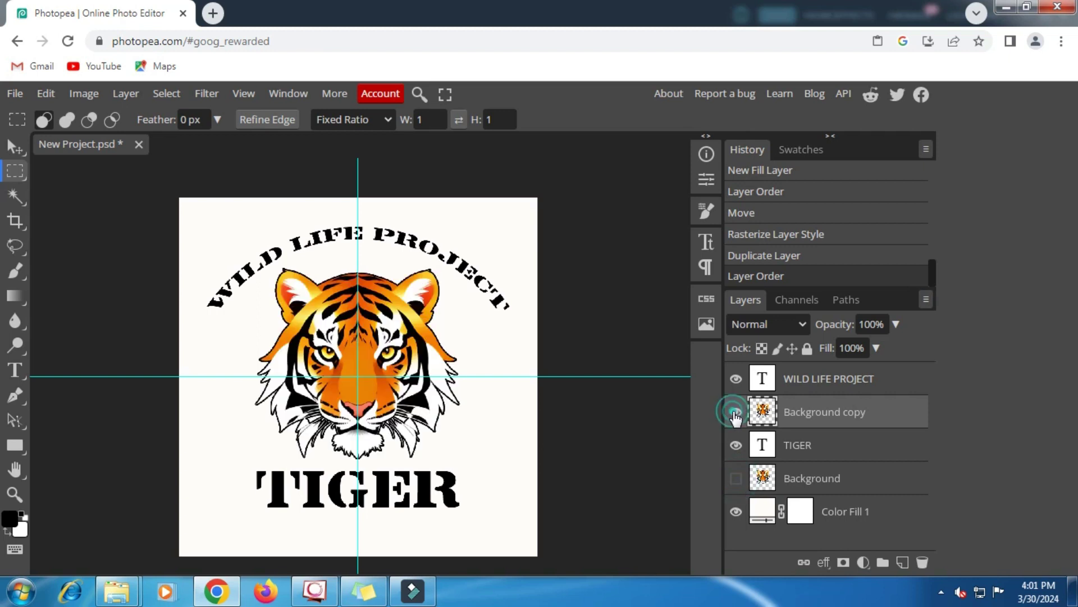
Free-transform the tiger copy to 175%, moved down over the TIGER lettering.
{"action": "right_click", "coordinate": [435, 342]}
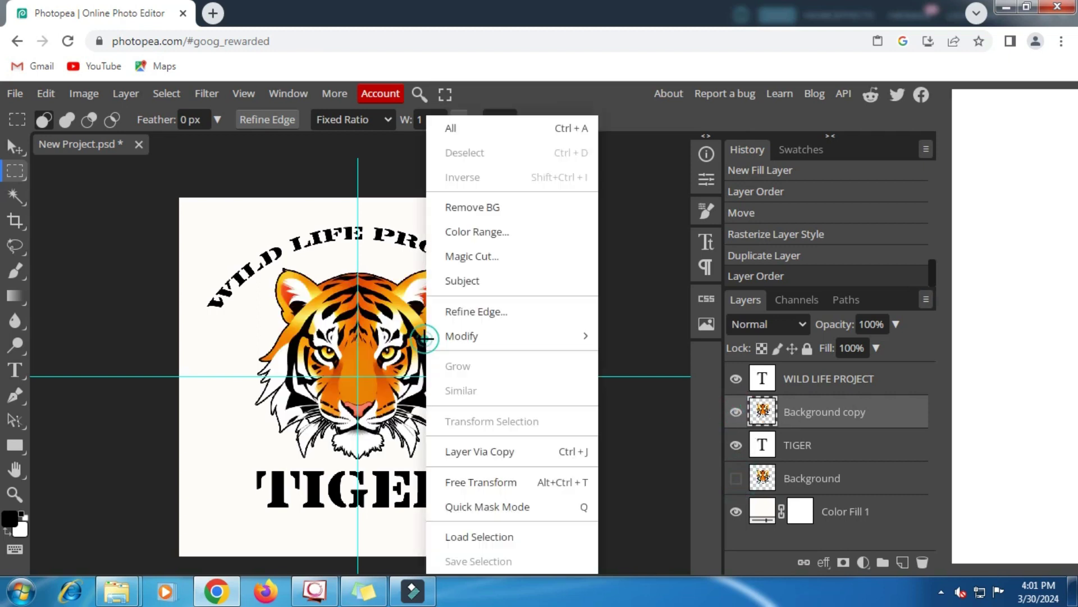
{"action": "left_click", "coordinate": [487, 483]}
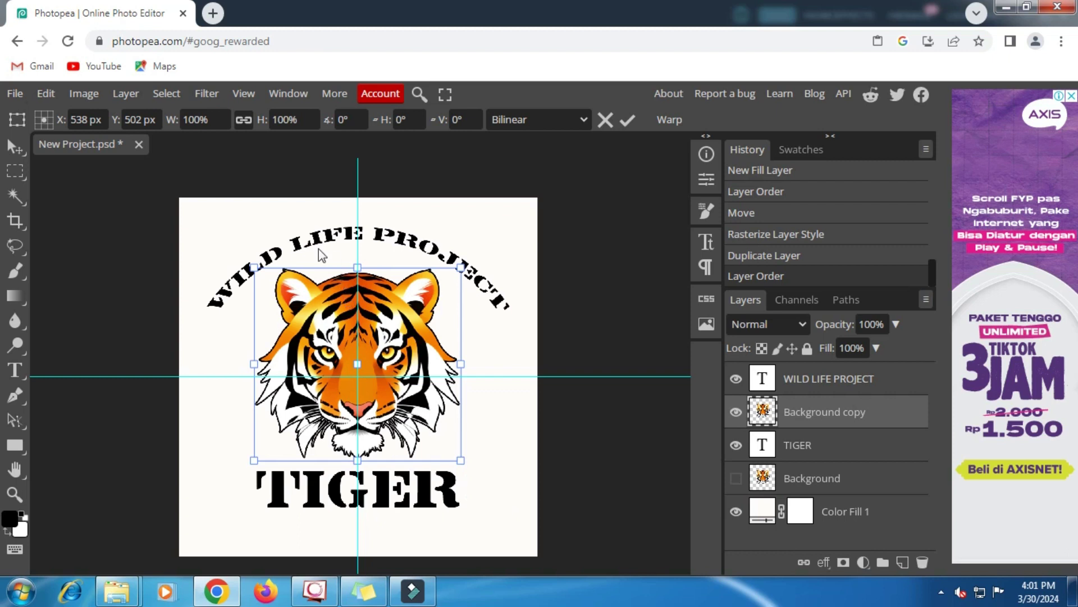
{"action": "left_click_drag", "start_coordinate": [346, 321], "coordinate": [344, 418]}
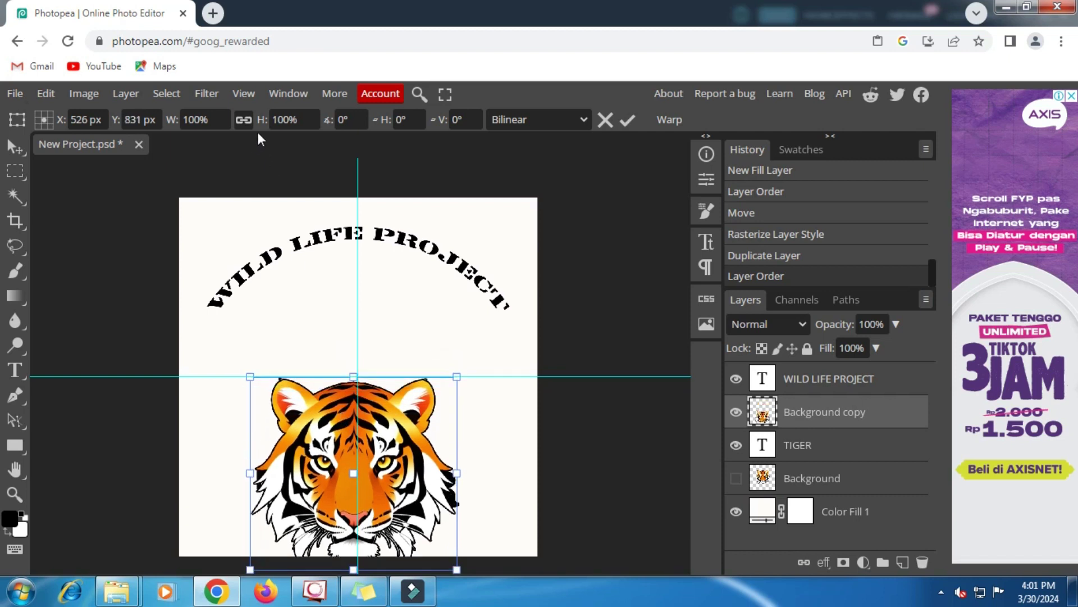
{"action": "left_click_drag", "start_coordinate": [260, 129], "coordinate": [323, 159]}
{"action": "left_click_drag", "start_coordinate": [348, 364], "coordinate": [349, 380]}
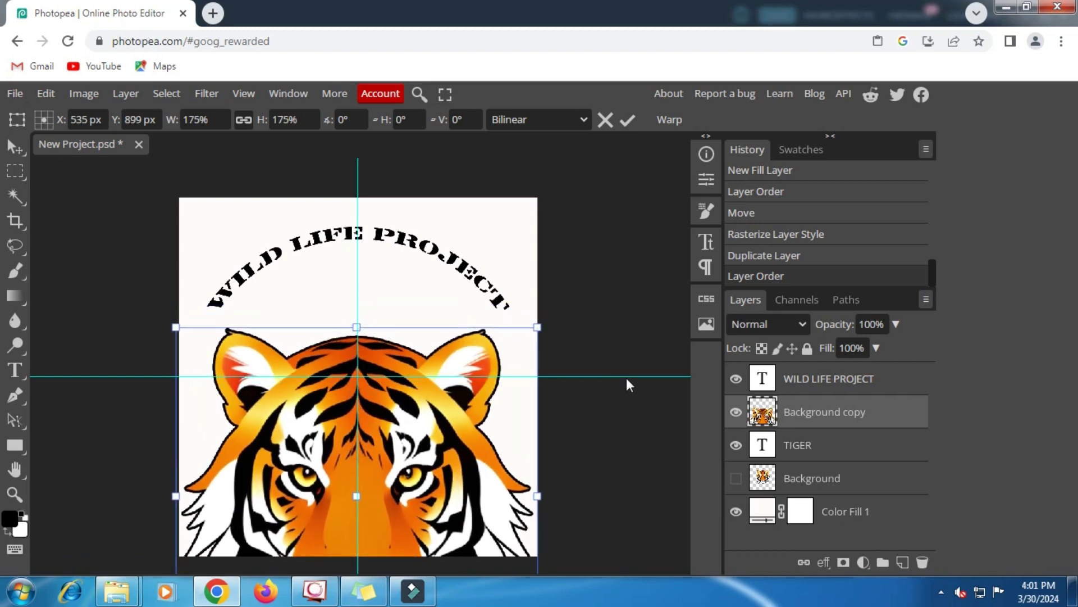
{"action": "right_click", "coordinate": [807, 415]}
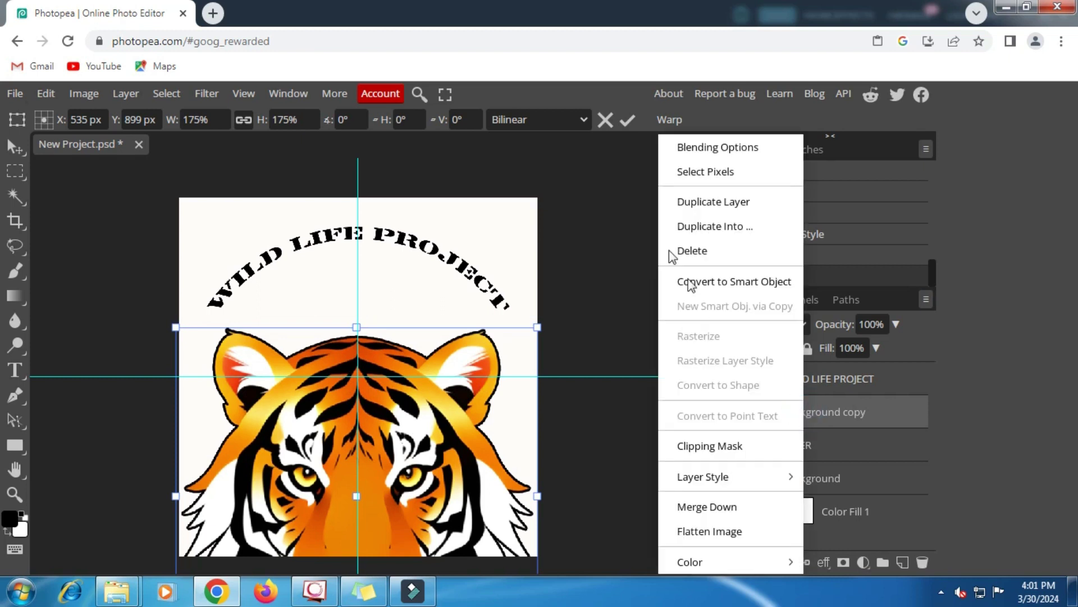
{"action": "left_click", "coordinate": [628, 126]}
{"action": "left_click", "coordinate": [629, 122]}
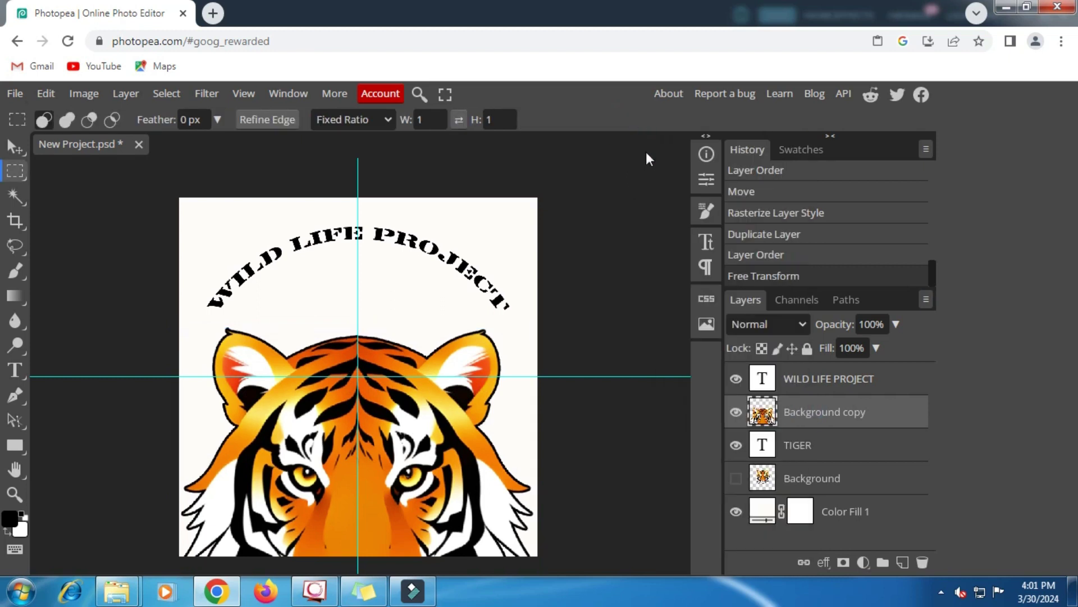
{"action": "right_click", "coordinate": [821, 414]}
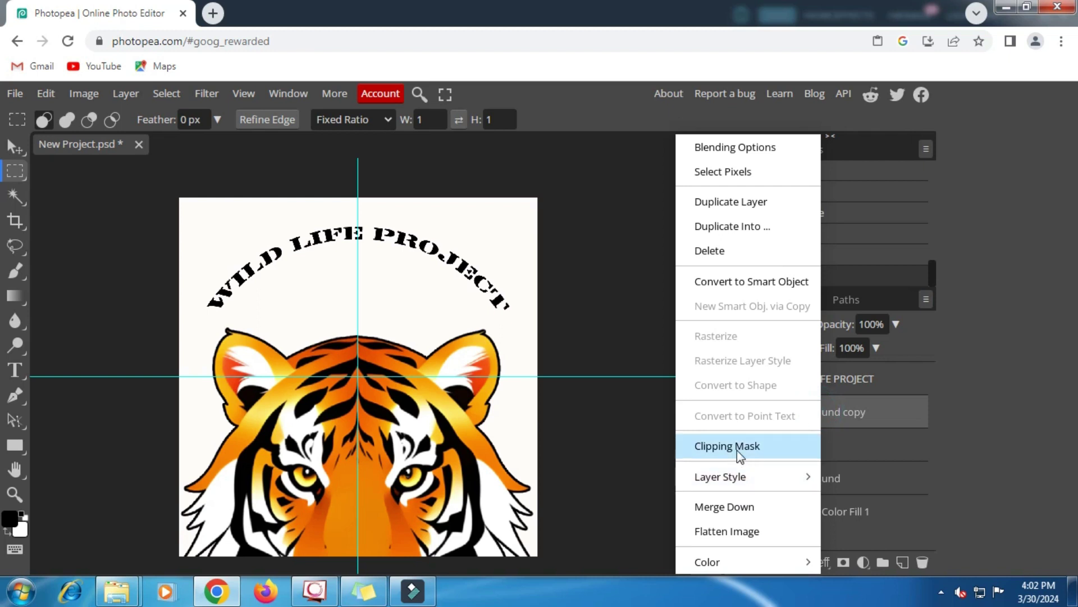
Clip the tiger copy into the TIGER text, reshow the original tiger, and nudge the pattern.
{"action": "left_click", "coordinate": [737, 448]}
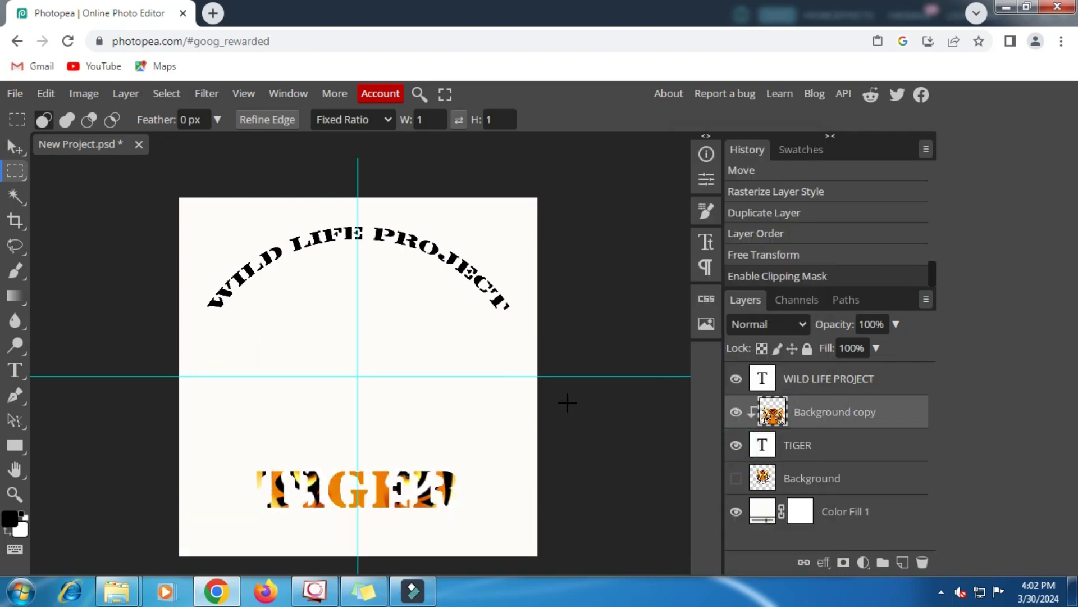
{"action": "left_click", "coordinate": [737, 478]}
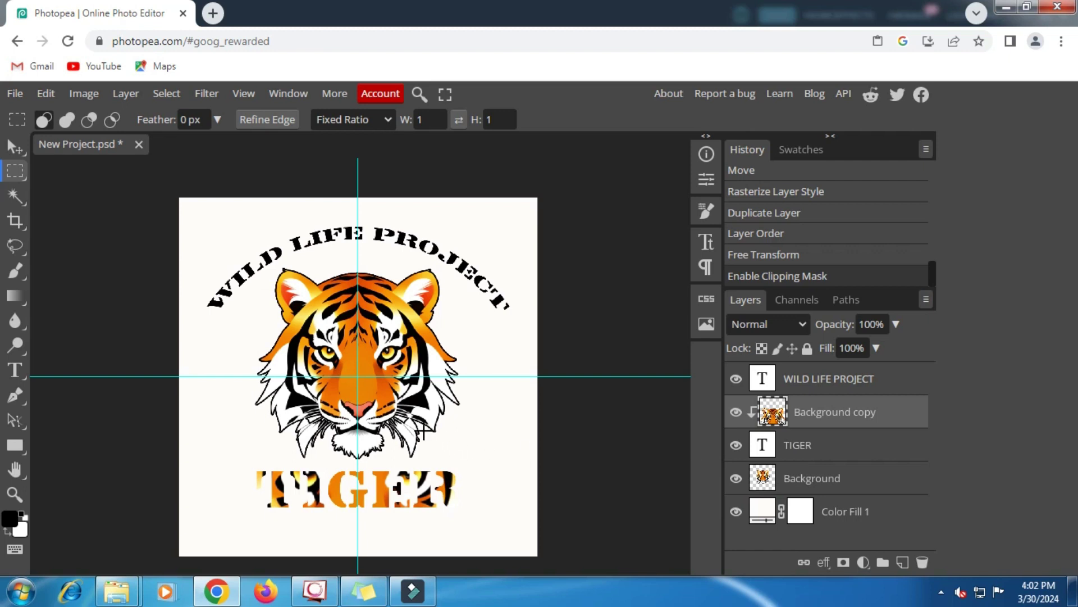
{"action": "right_click", "coordinate": [378, 453]}
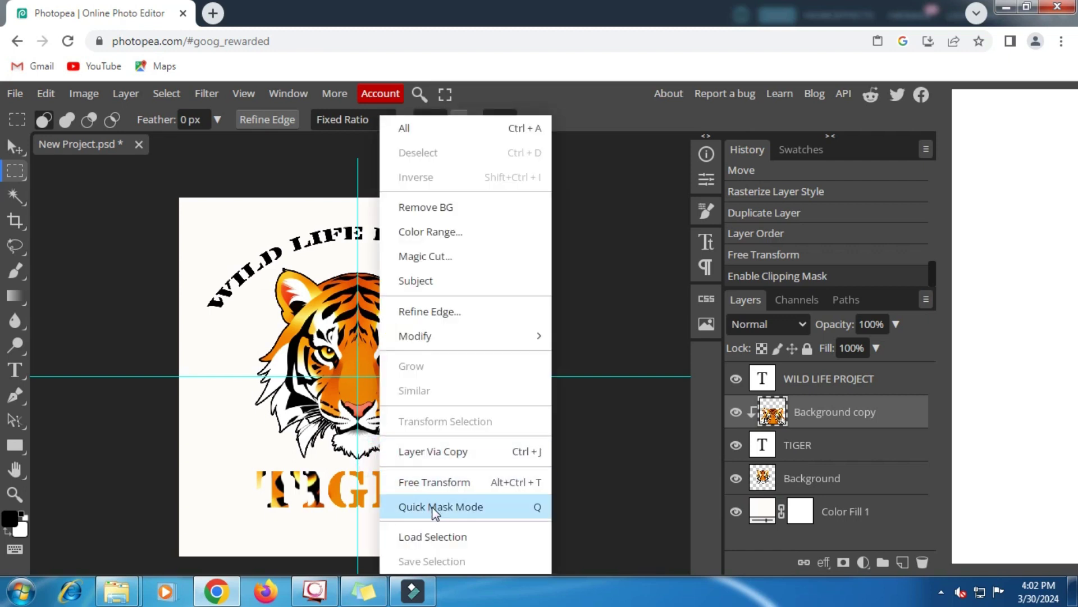
{"action": "left_click", "coordinate": [426, 483]}
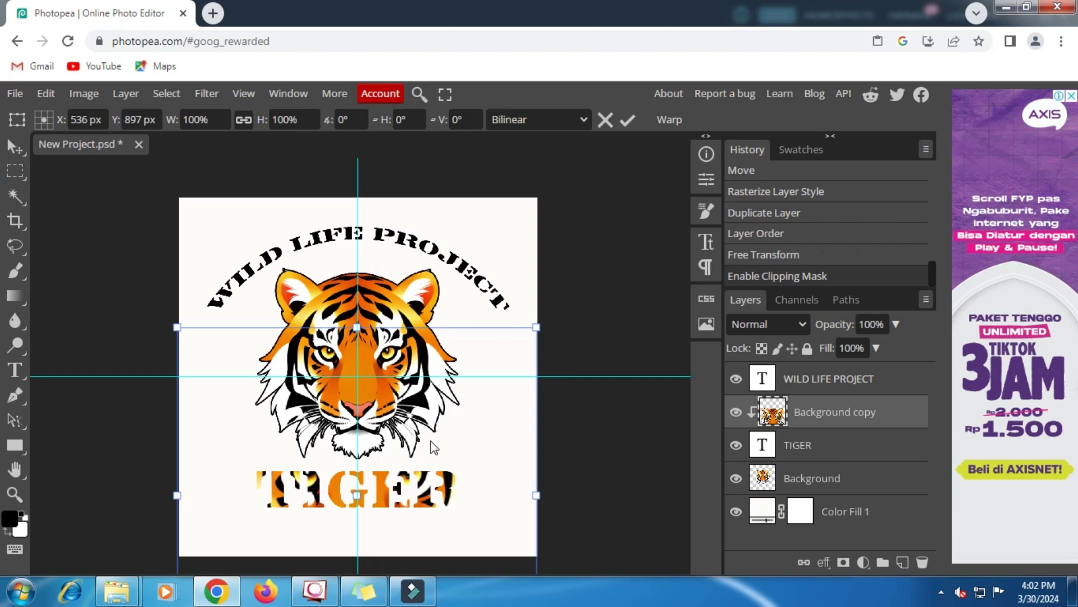
{"action": "mouse_move", "coordinate": [461, 442]}
{"action": "left_mouse_down"}
{"action": "mouse_move", "coordinate": [451, 443]}
{"action": "mouse_move", "coordinate": [455, 476]}
{"action": "mouse_move", "coordinate": [452, 451]}
{"action": "left_mouse_up"}
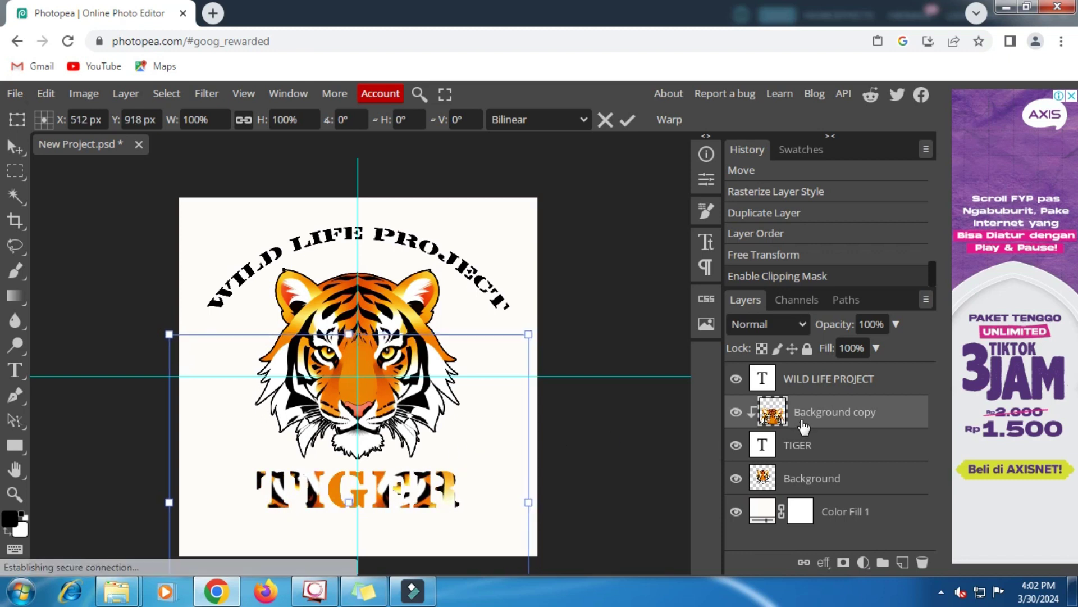
{"action": "left_click", "coordinate": [798, 445]}
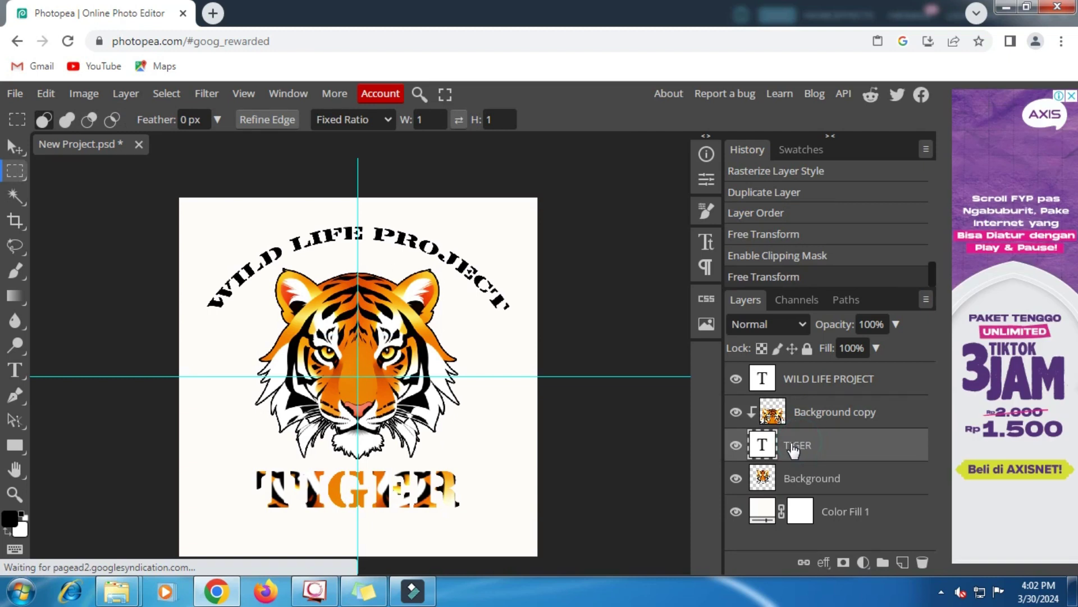
Give the TIGER layer a 3 px stroke and a drop shadow.
{"action": "right_click", "coordinate": [797, 448]}
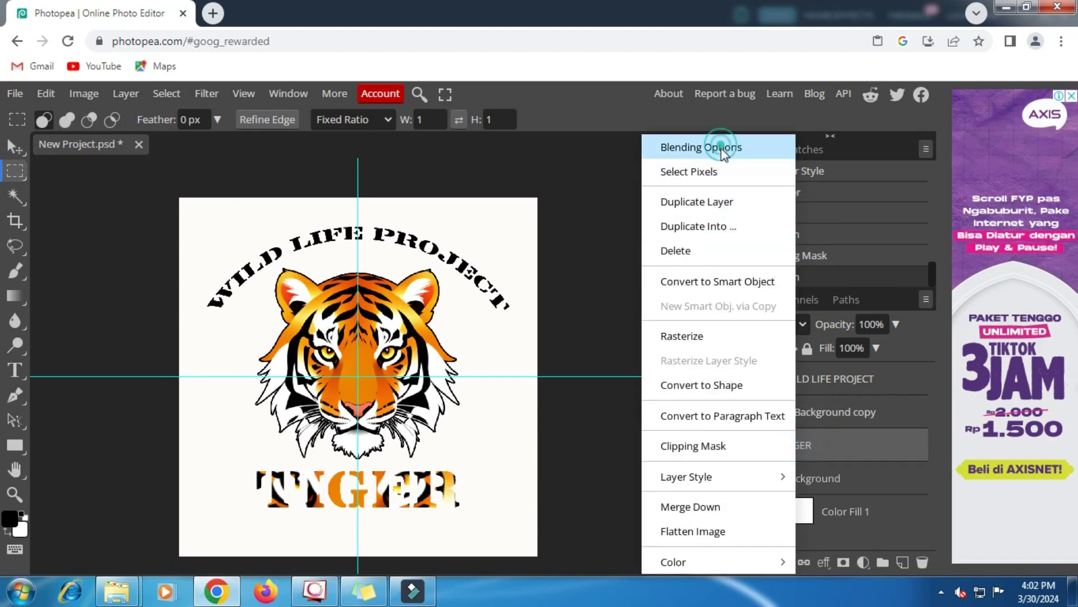
{"action": "left_click", "coordinate": [722, 148]}
{"action": "left_click", "coordinate": [530, 312]}
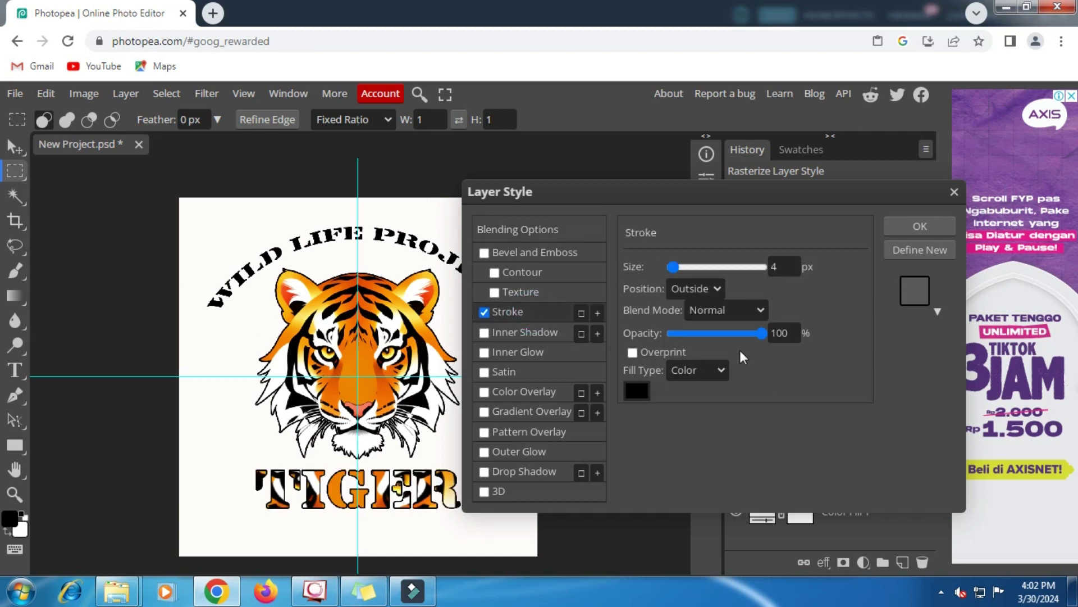
{"action": "double_click", "coordinate": [792, 267]}
{"action": "type", "text": "3"}
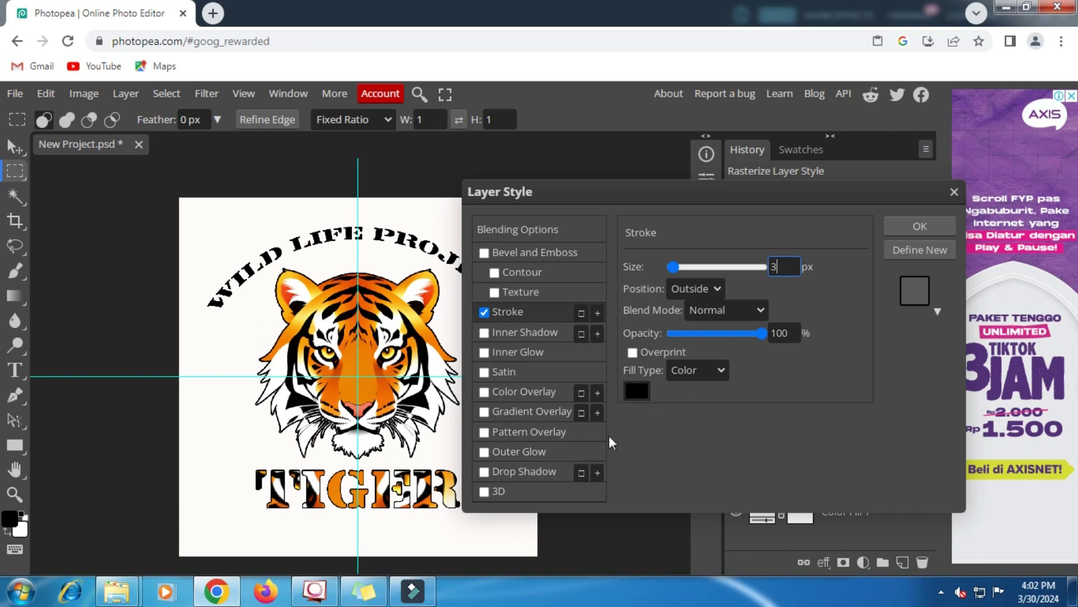
{"action": "left_click", "coordinate": [514, 473]}
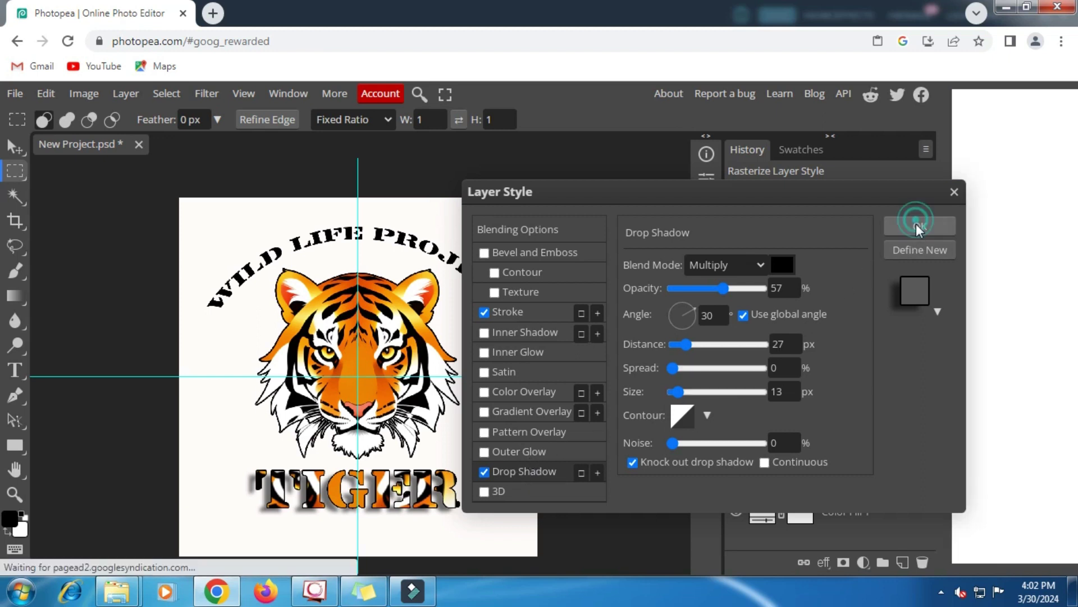
{"action": "key", "text": "Return"}
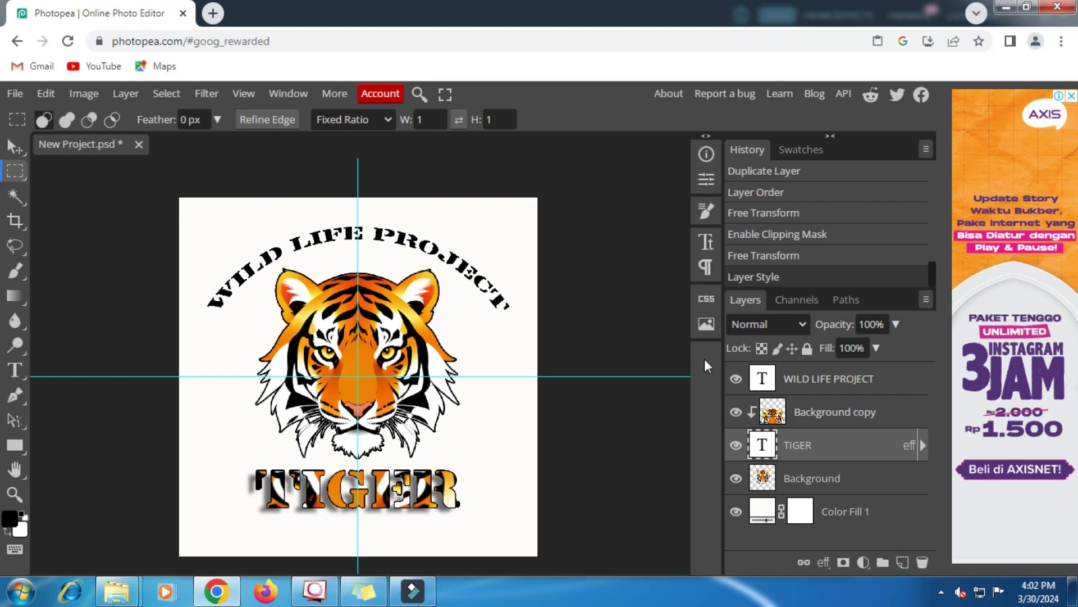
Add a 4 px stroke to WILD LIFE PROJECT in orange f06400 sampled from the tiger.
{"action": "left_click", "coordinate": [796, 378]}
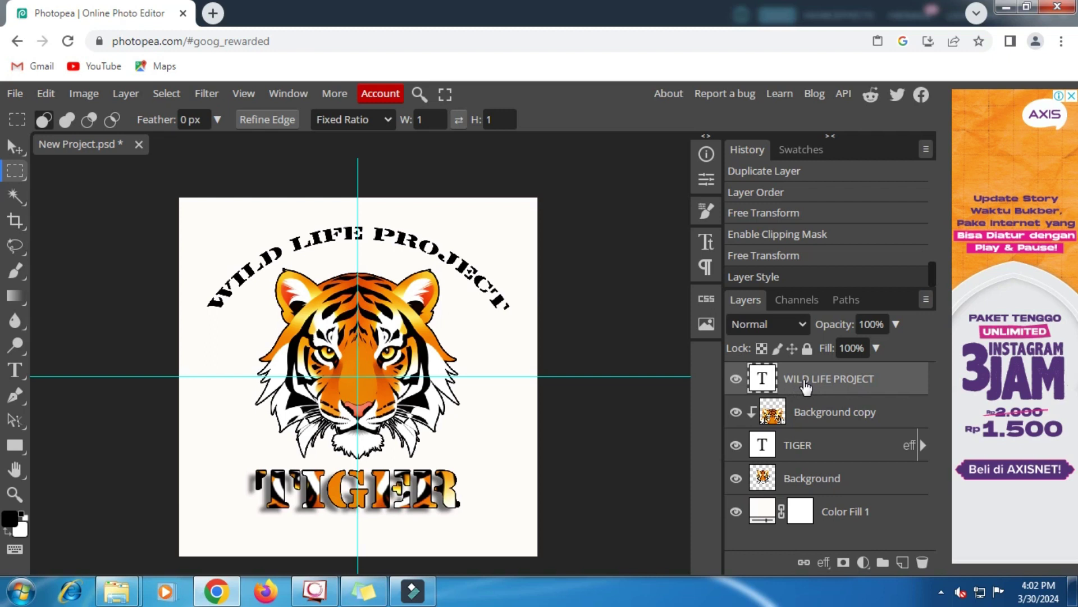
{"action": "left_click", "coordinate": [736, 379]}
{"action": "right_click", "coordinate": [792, 384]}
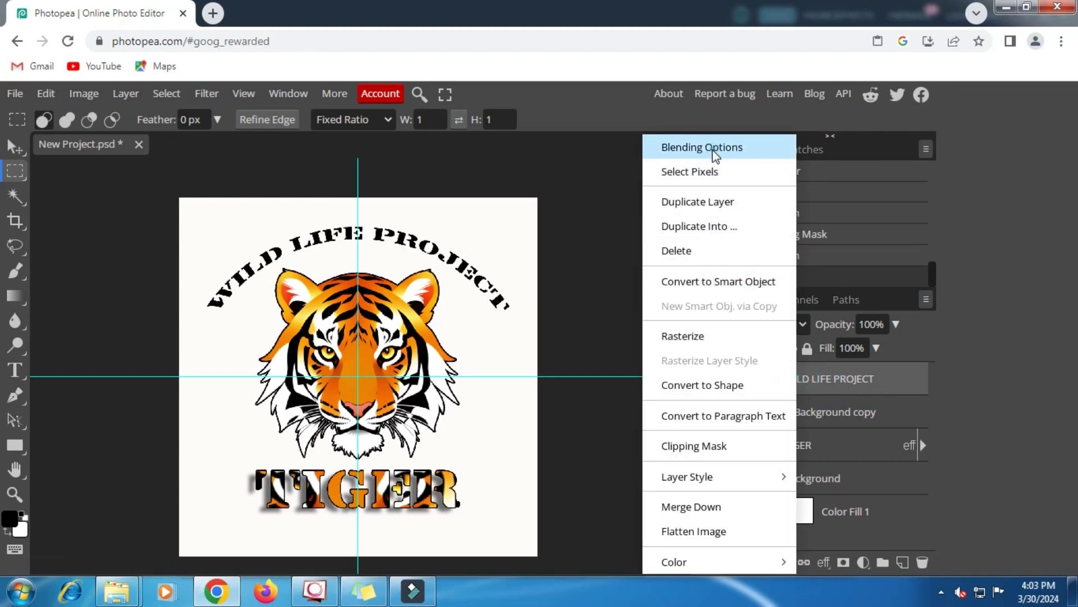
{"action": "left_click", "coordinate": [714, 148]}
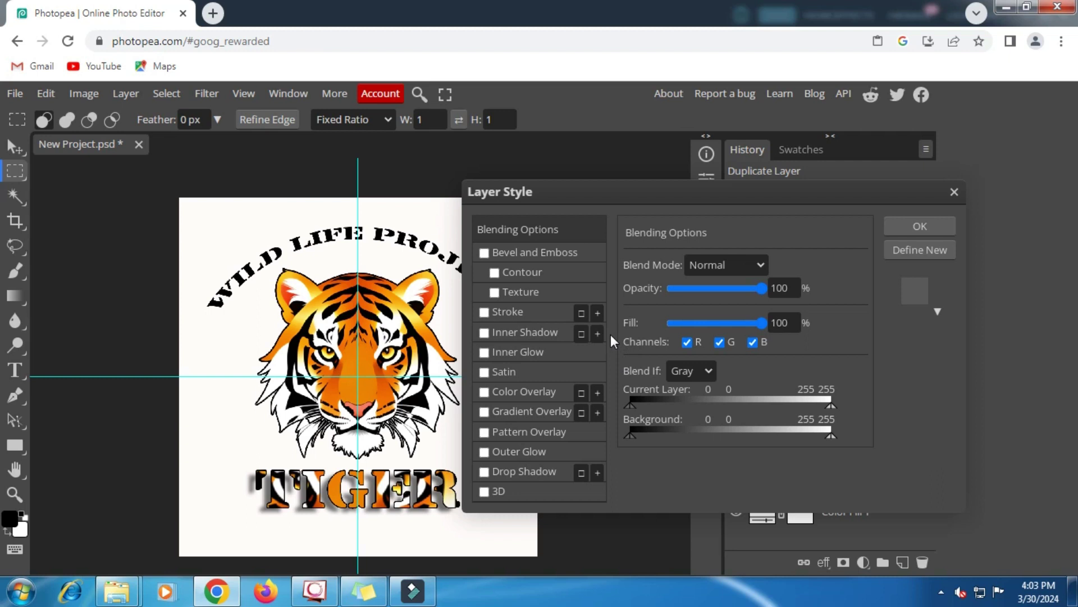
{"action": "left_click", "coordinate": [531, 314]}
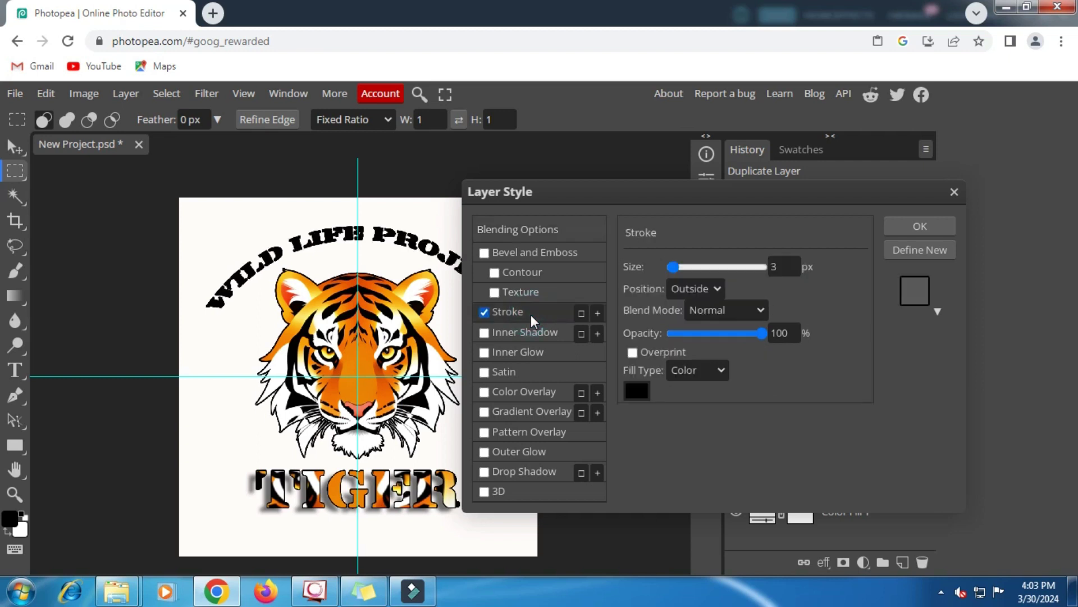
{"action": "left_click", "coordinate": [636, 390]}
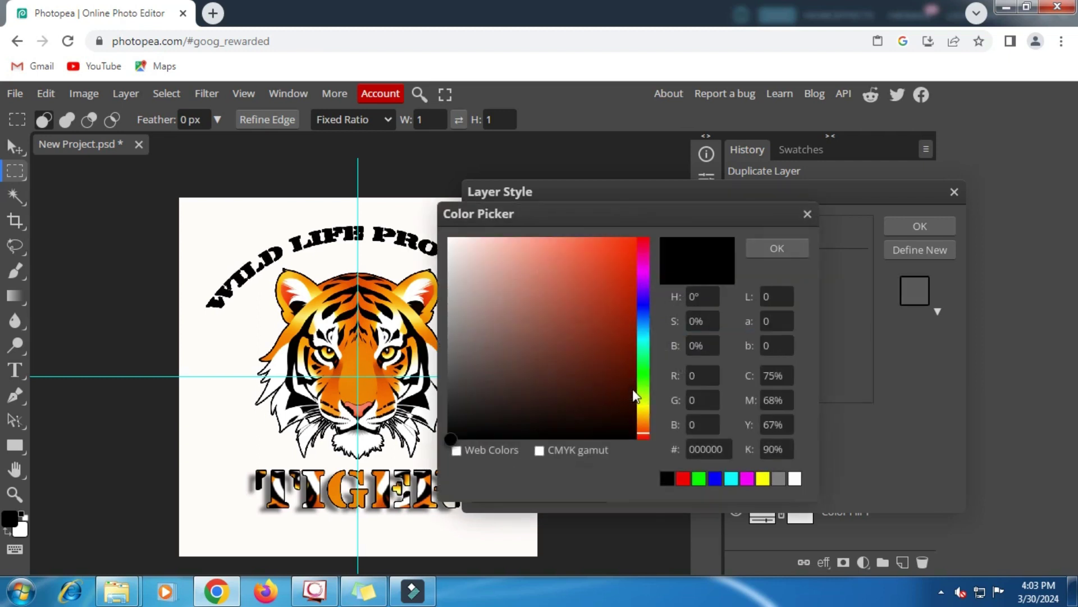
{"action": "left_click", "coordinate": [318, 302]}
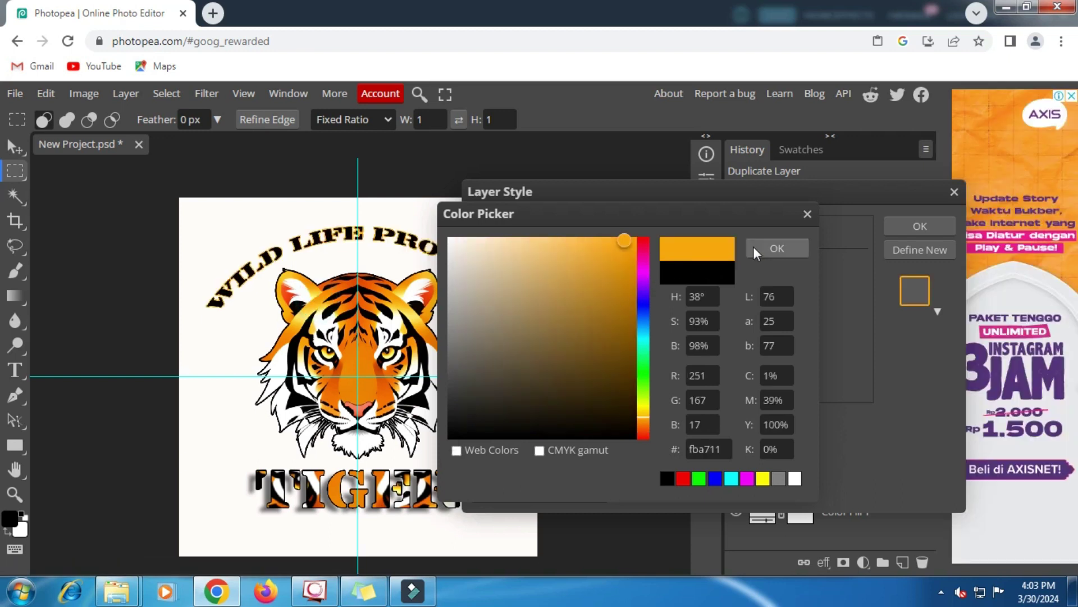
{"action": "left_click", "coordinate": [351, 303]}
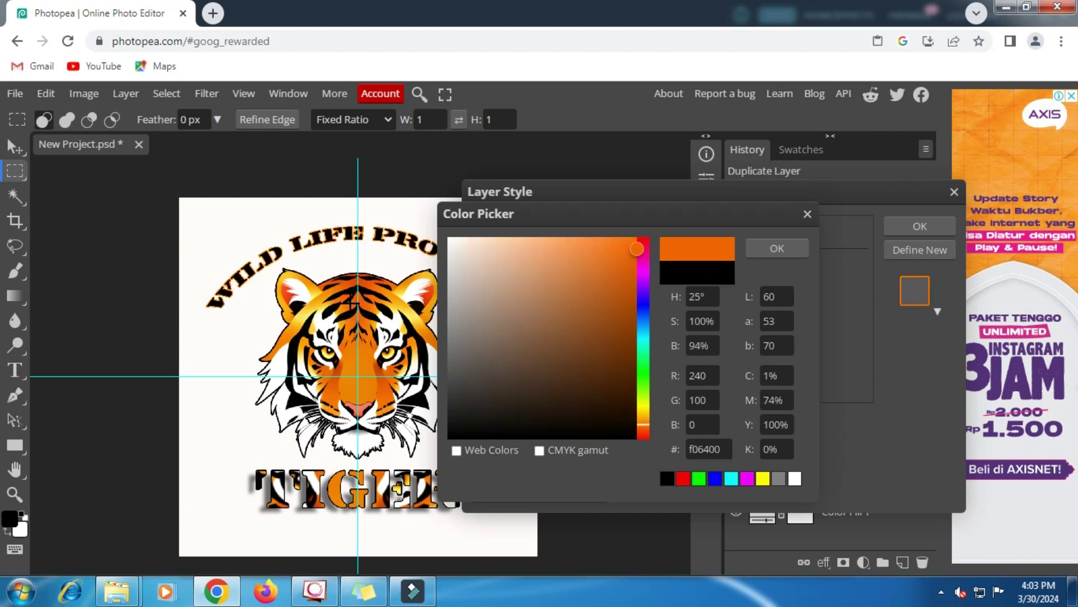
{"action": "left_click", "coordinate": [774, 249]}
{"action": "left_click", "coordinate": [789, 265]}
{"action": "type", "text": "4"}
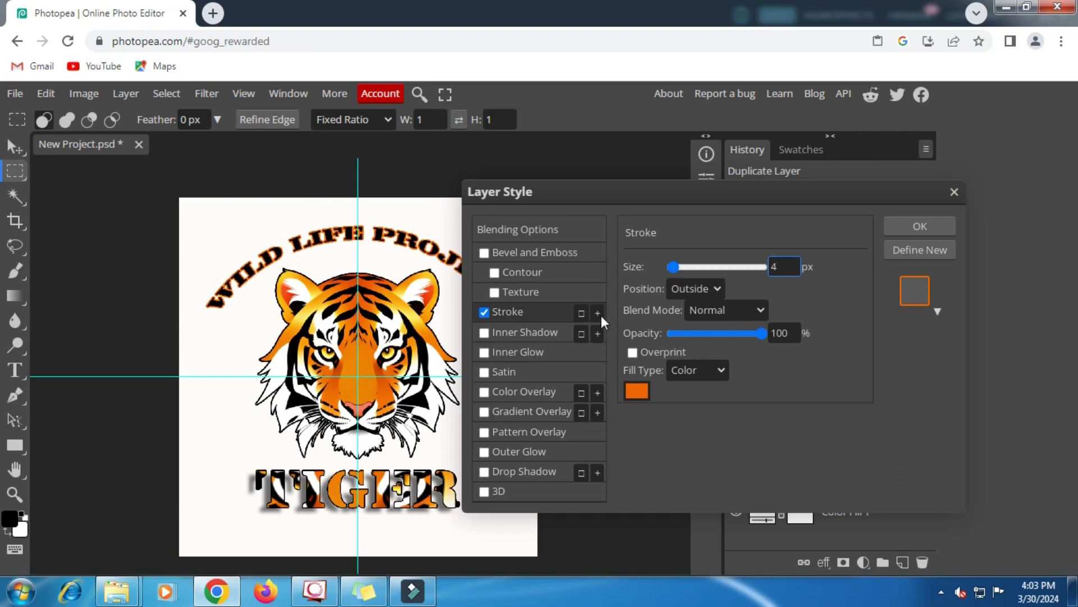
Add a second title stroke in black at 7 px.
{"action": "left_click", "coordinate": [599, 313]}
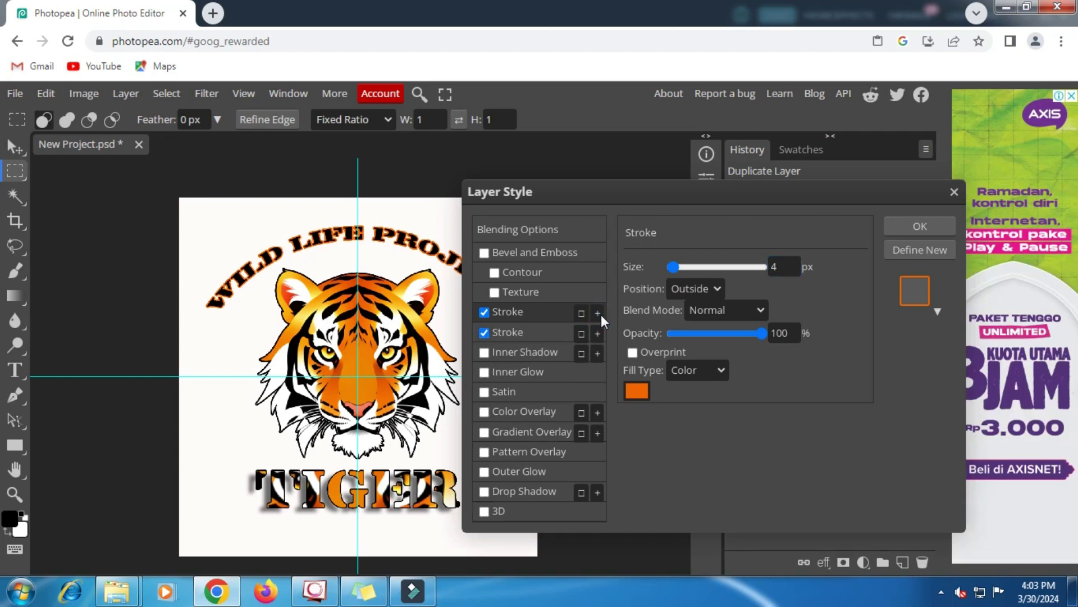
{"action": "left_click", "coordinate": [529, 333]}
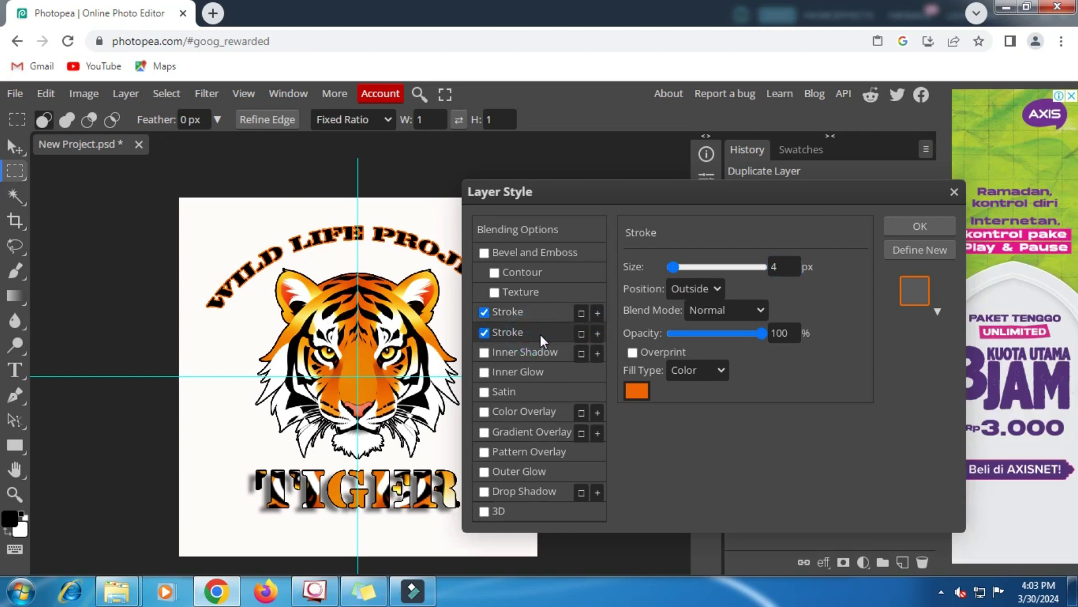
{"action": "left_click", "coordinate": [637, 392]}
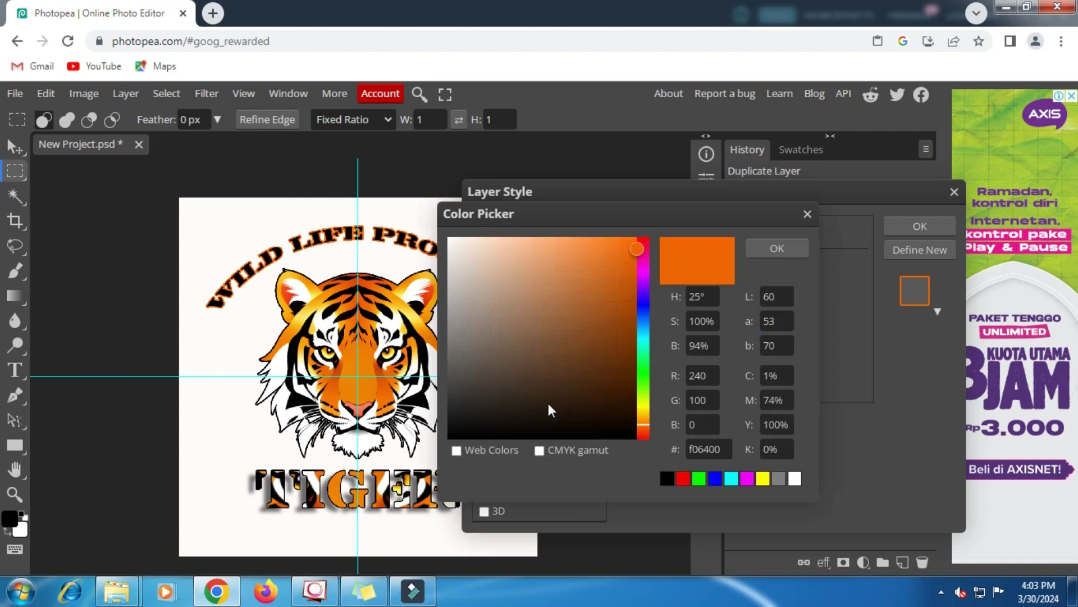
{"action": "left_click", "coordinate": [451, 437]}
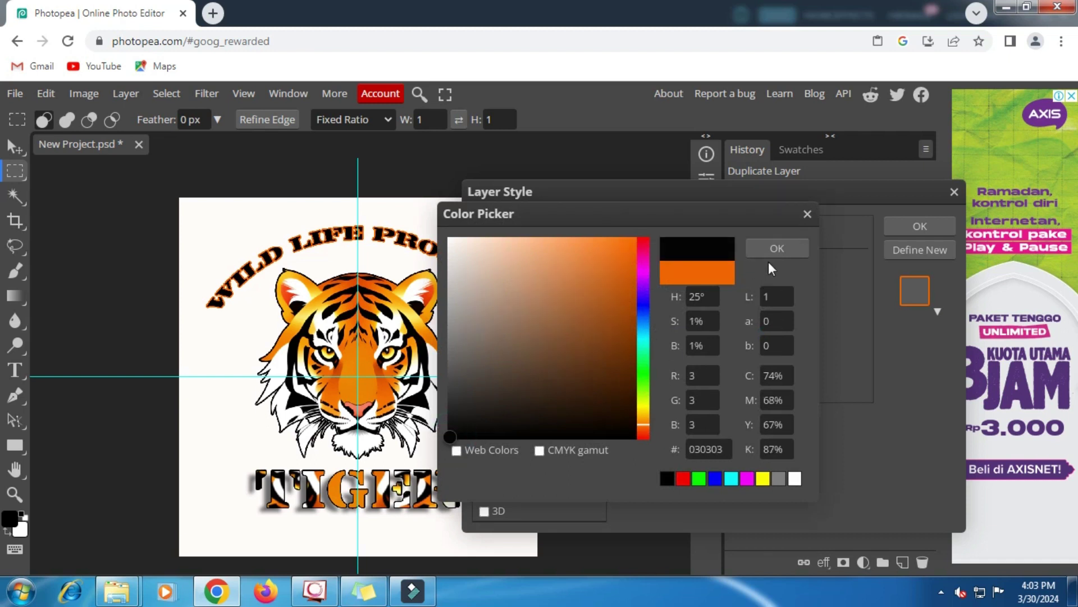
{"action": "left_click", "coordinate": [783, 241]}
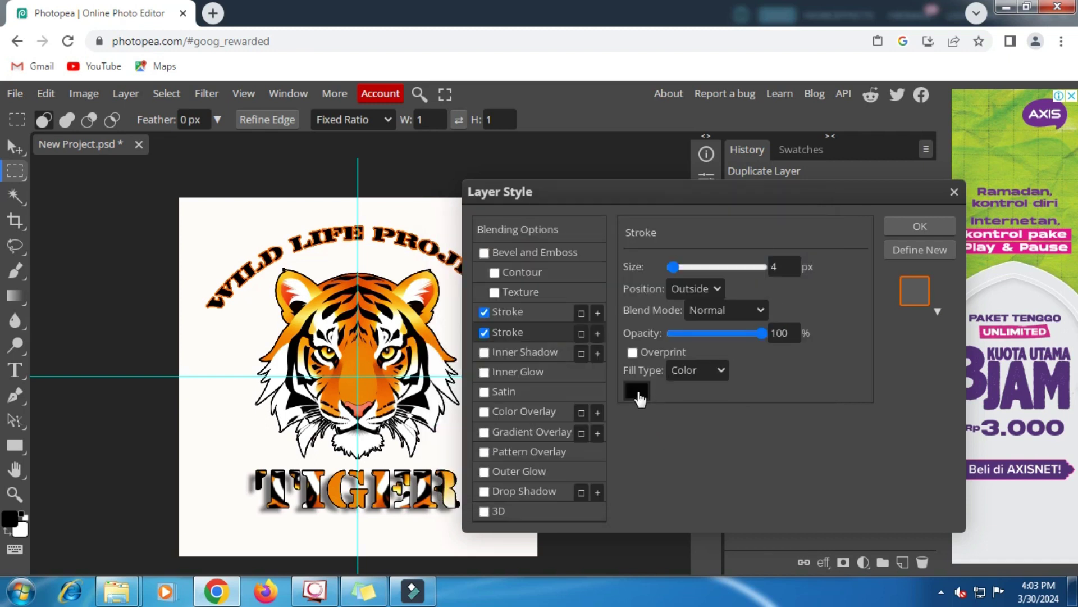
{"action": "left_click", "coordinate": [555, 315]}
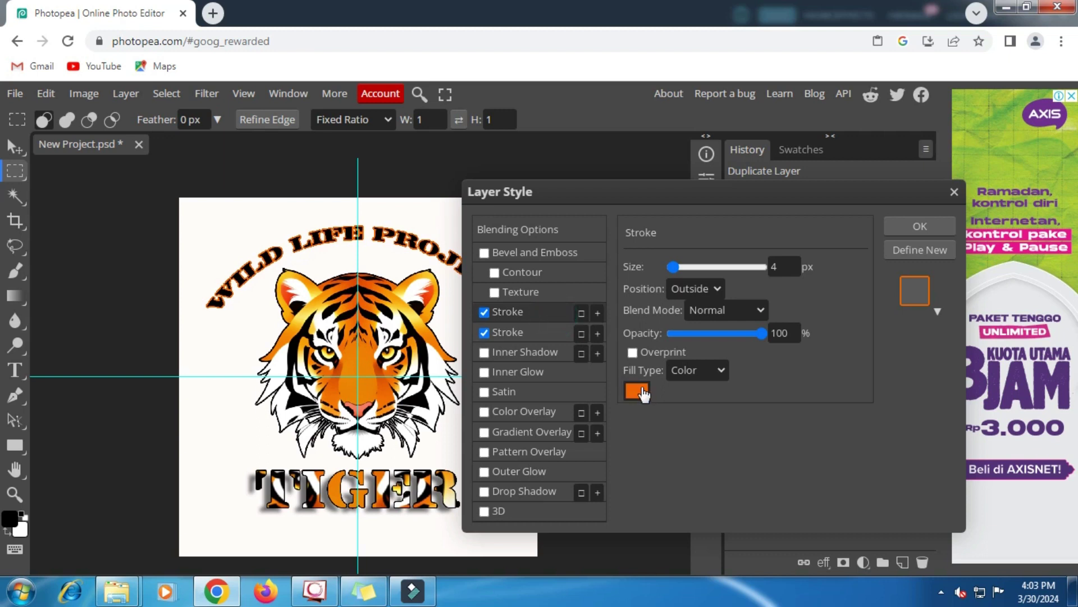
{"action": "left_click", "coordinate": [551, 331]}
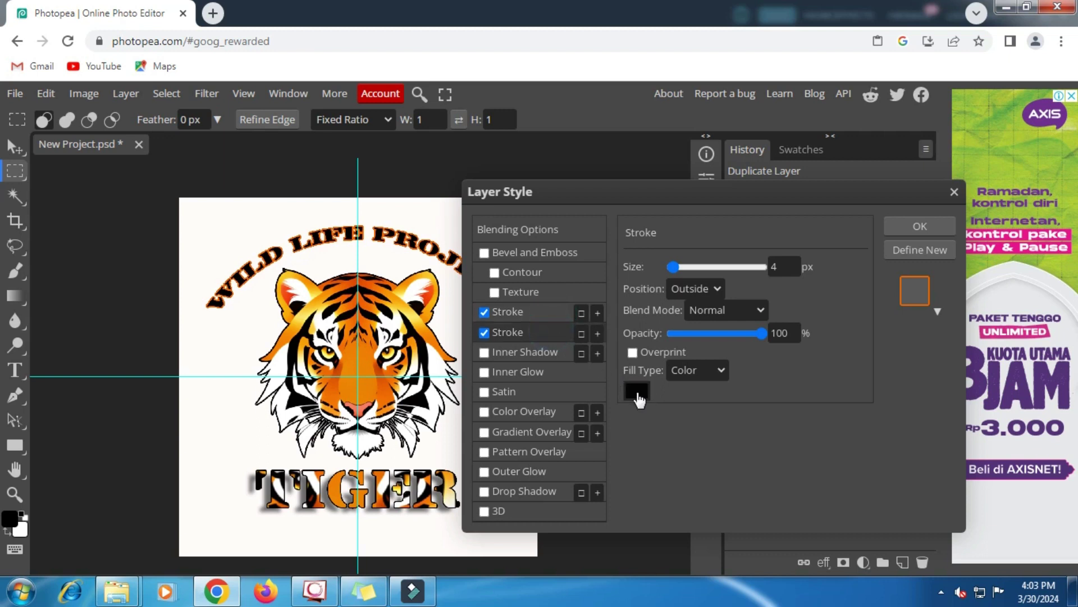
{"action": "double_click", "coordinate": [789, 267]}
{"action": "type", "text": "6"}
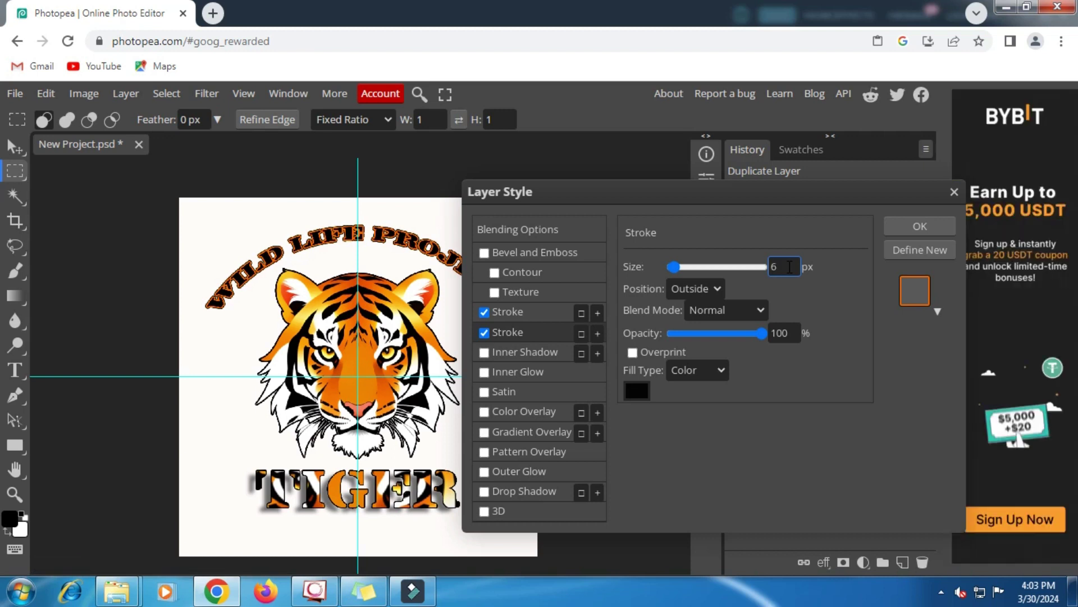
{"action": "key", "text": "Up"}
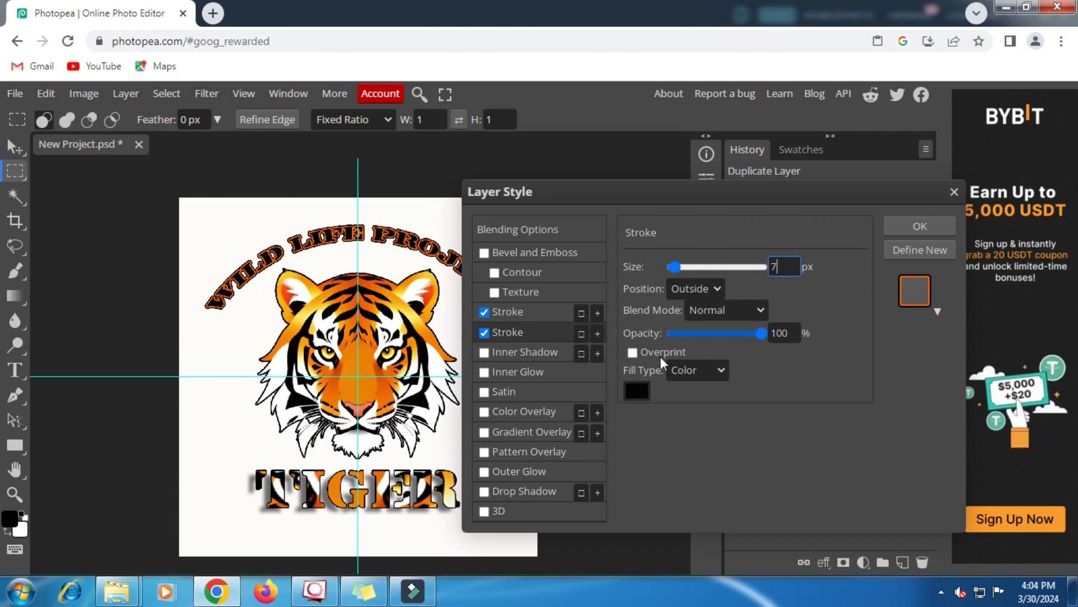
Change the other 4 px stroke's colour to light peach fdb683.
{"action": "left_click", "coordinate": [531, 313]}
{"action": "left_click", "coordinate": [637, 389]}
{"action": "left_click", "coordinate": [545, 243]}
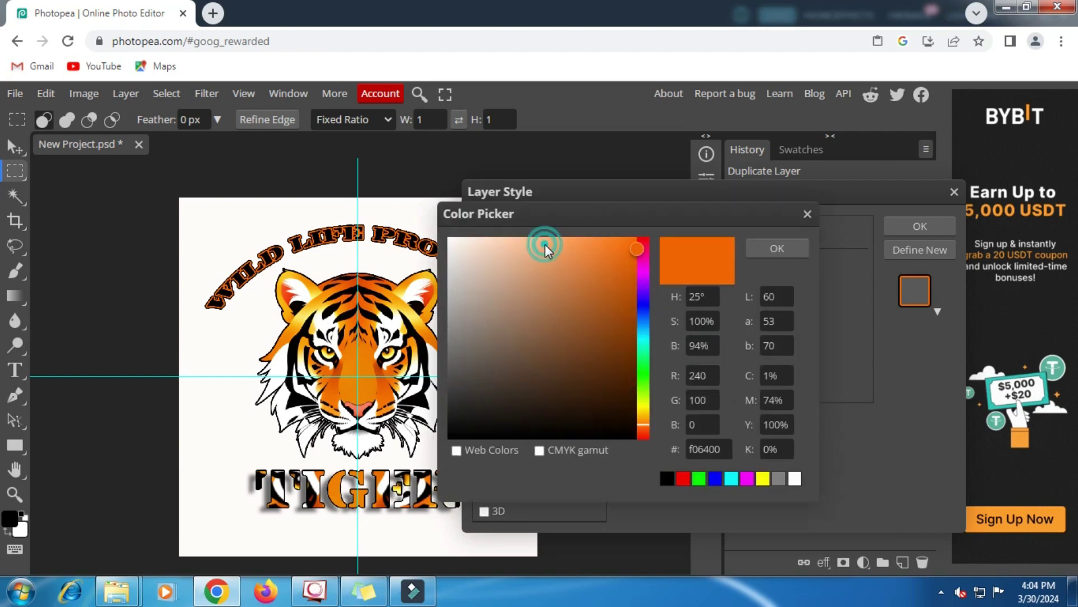
{"action": "left_click", "coordinate": [523, 241]}
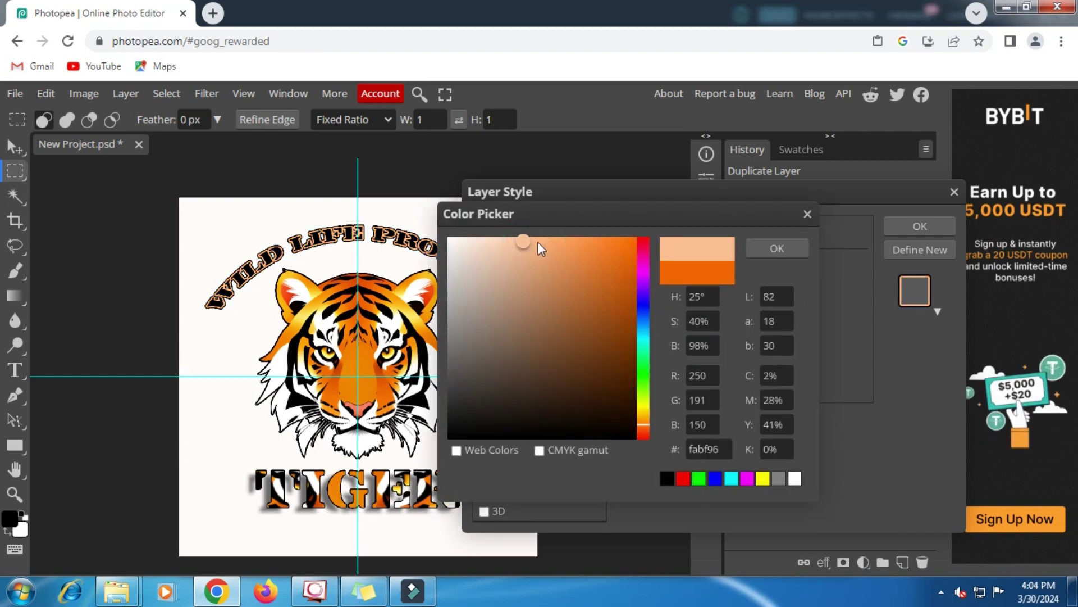
{"action": "left_click", "coordinate": [538, 239]}
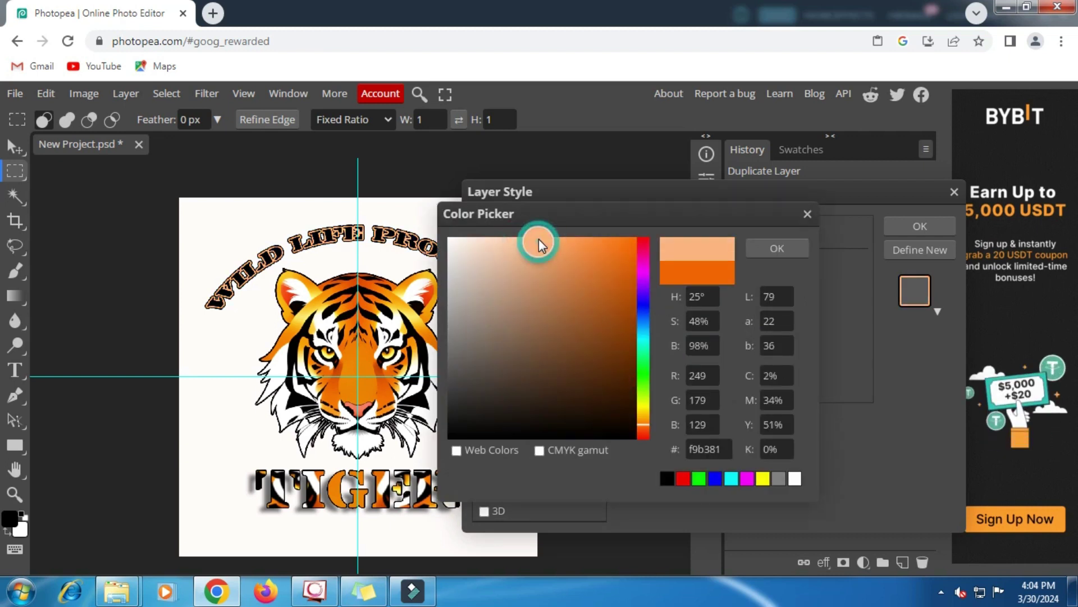
{"action": "left_click", "coordinate": [789, 249]}
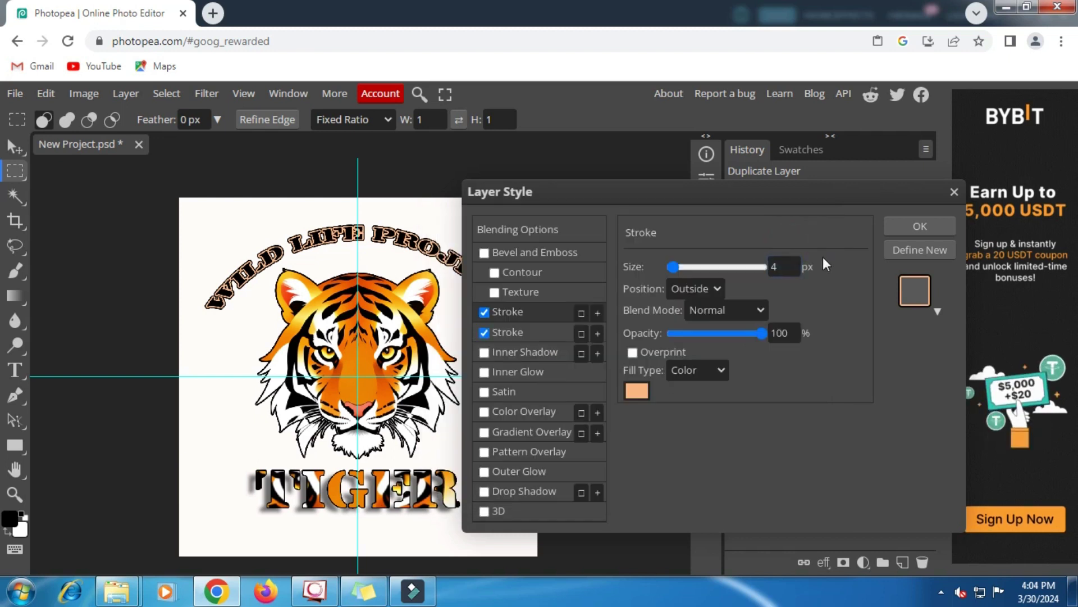
Add a title drop shadow with 57% opacity, 20 px distance and 7 px size, and confirm.
{"action": "left_click", "coordinate": [515, 491]}
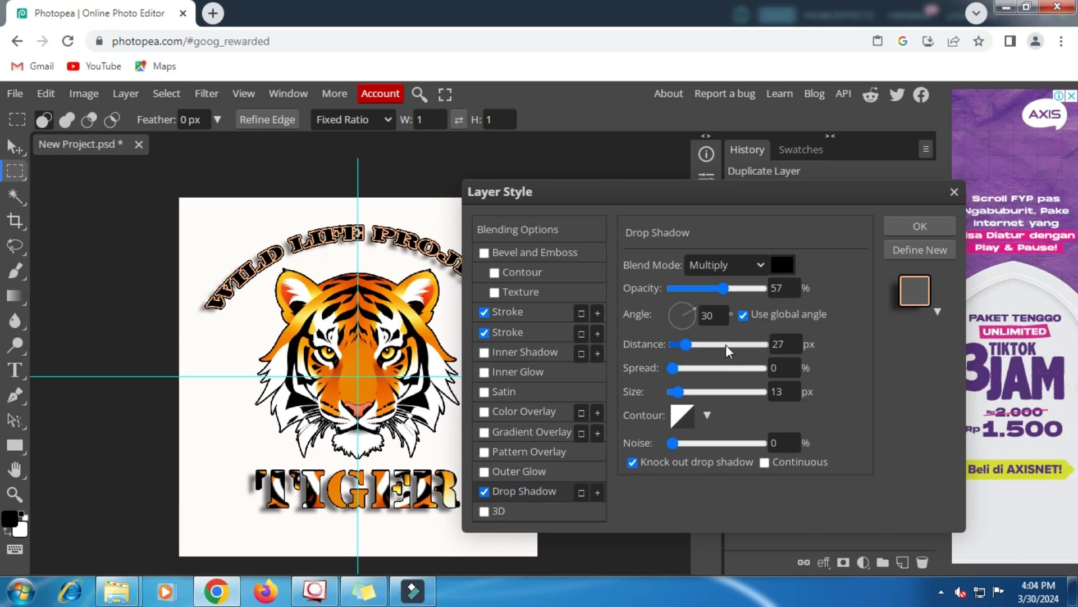
{"action": "left_click", "coordinate": [791, 344]}
{"action": "key", "text": "BackSpace"}
{"action": "type", "text": "5"}
{"action": "key", "text": "Up"}
{"action": "left_click_drag", "start_coordinate": [678, 391], "coordinate": [677, 397]}
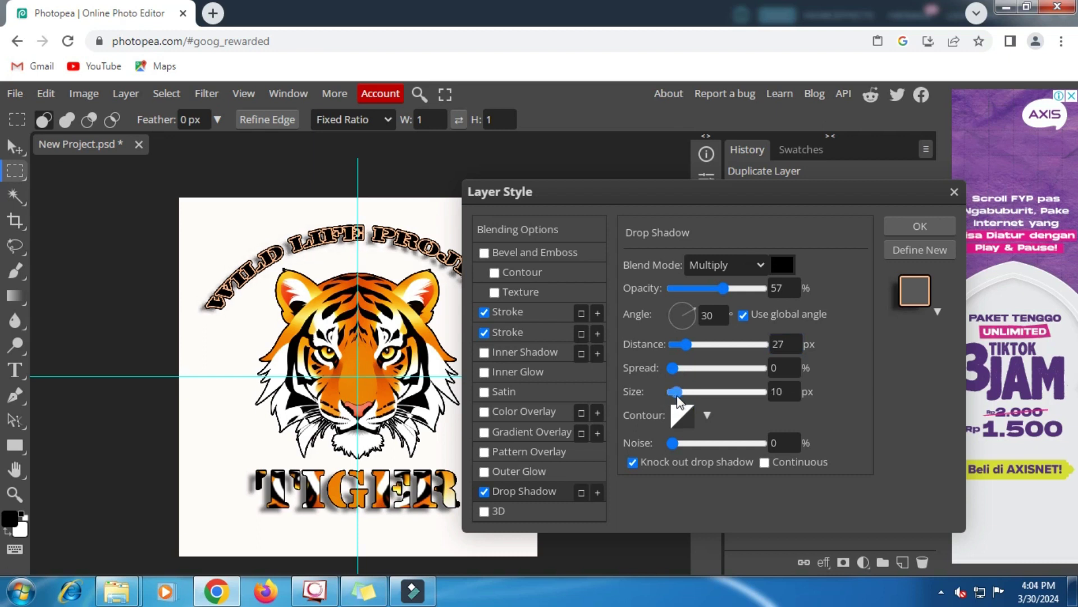
{"action": "double_click", "coordinate": [785, 392]}
{"action": "type", "text": "8"}
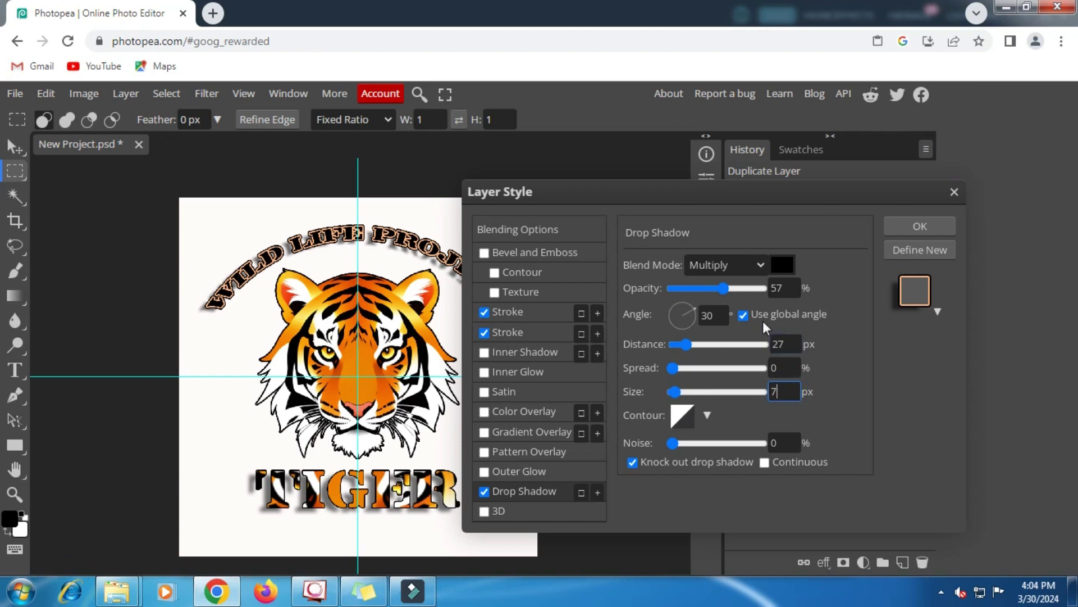
{"action": "mouse_move", "coordinate": [690, 345]}
{"action": "left_mouse_down"}
{"action": "mouse_move", "coordinate": [700, 346]}
{"action": "mouse_move", "coordinate": [683, 345]}
{"action": "left_mouse_up"}
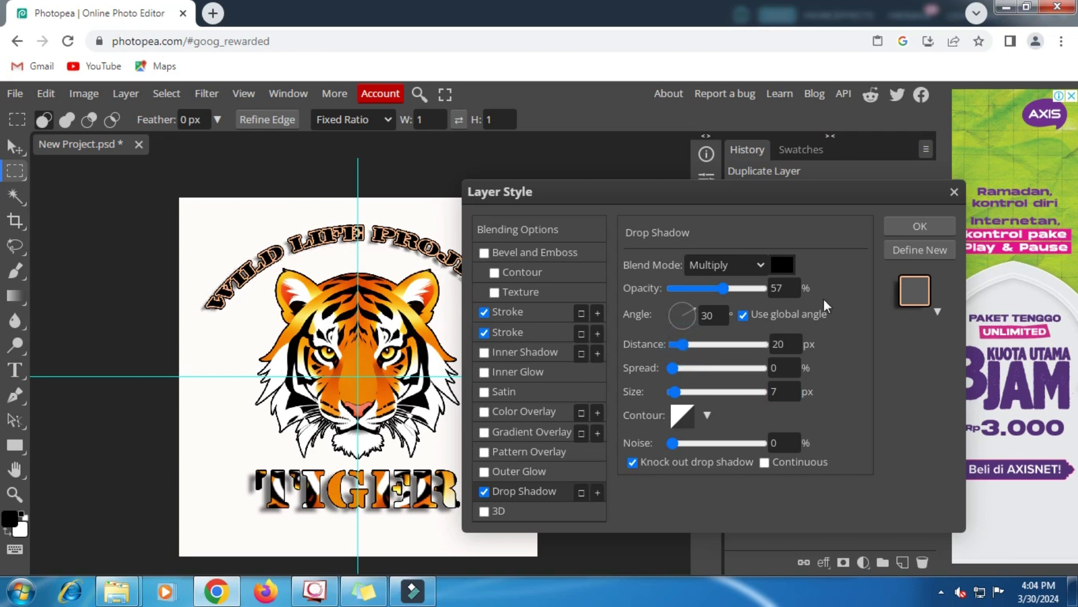
{"action": "left_click", "coordinate": [906, 223]}
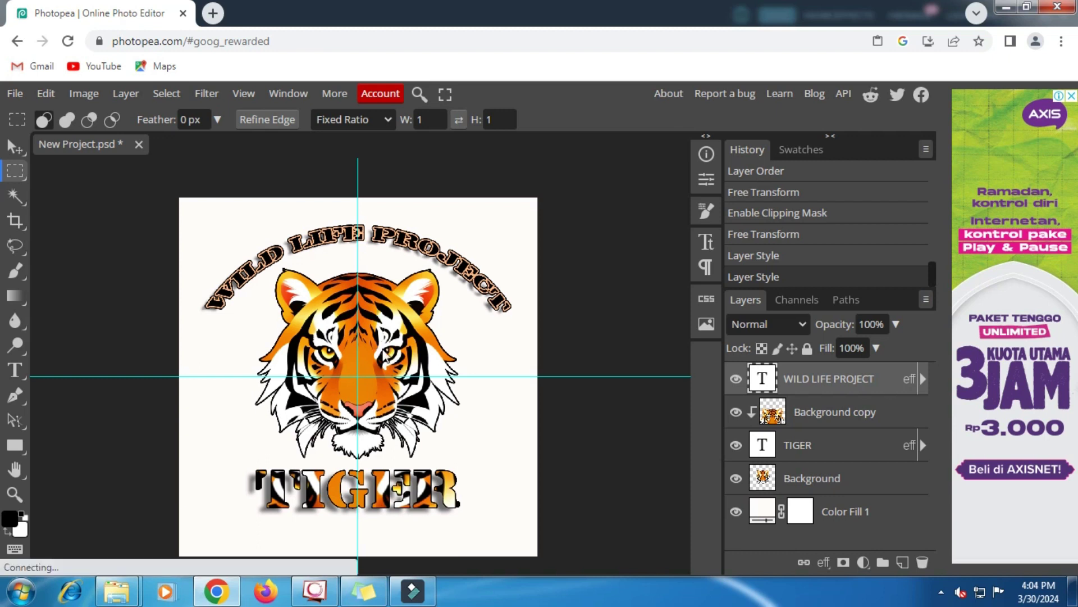
Set the Color Fill 1 background to grey 817e7e and toggle it to compare.
{"action": "double_click", "coordinate": [763, 518]}
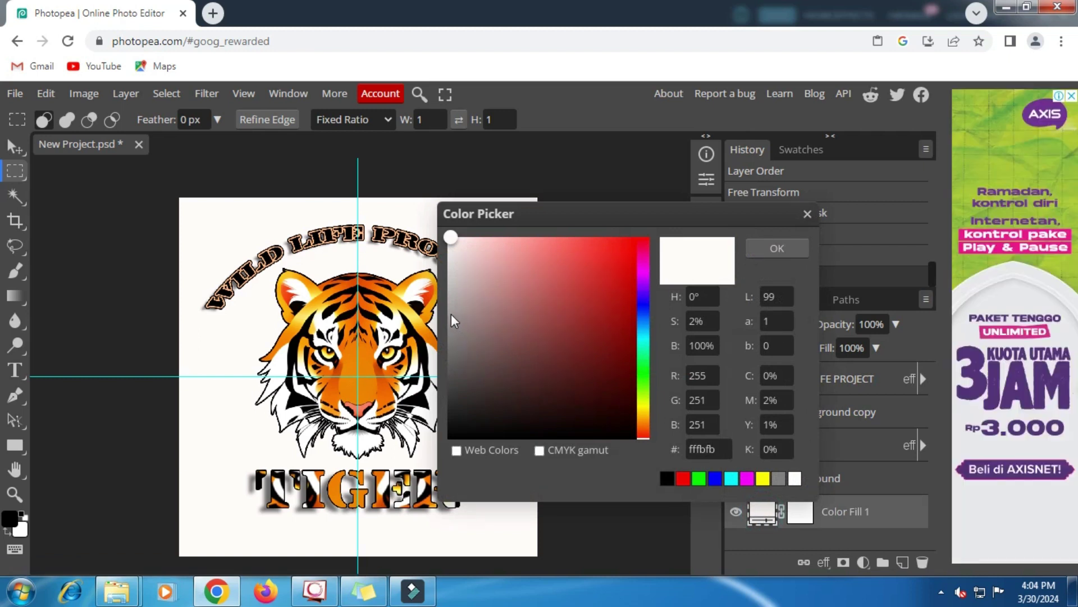
{"action": "left_click", "coordinate": [451, 312]}
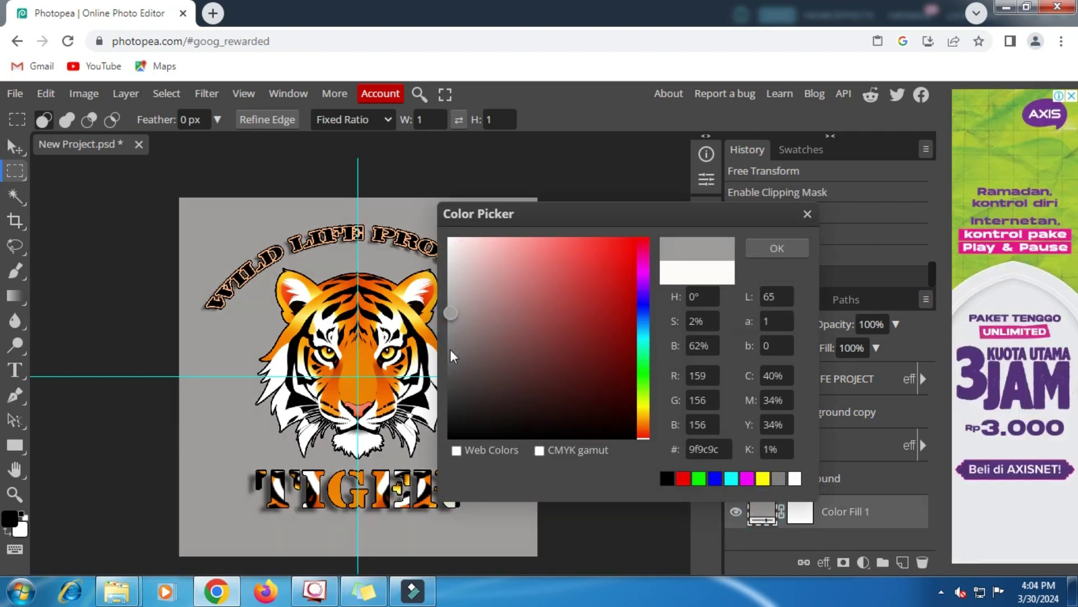
{"action": "left_click", "coordinate": [450, 349]}
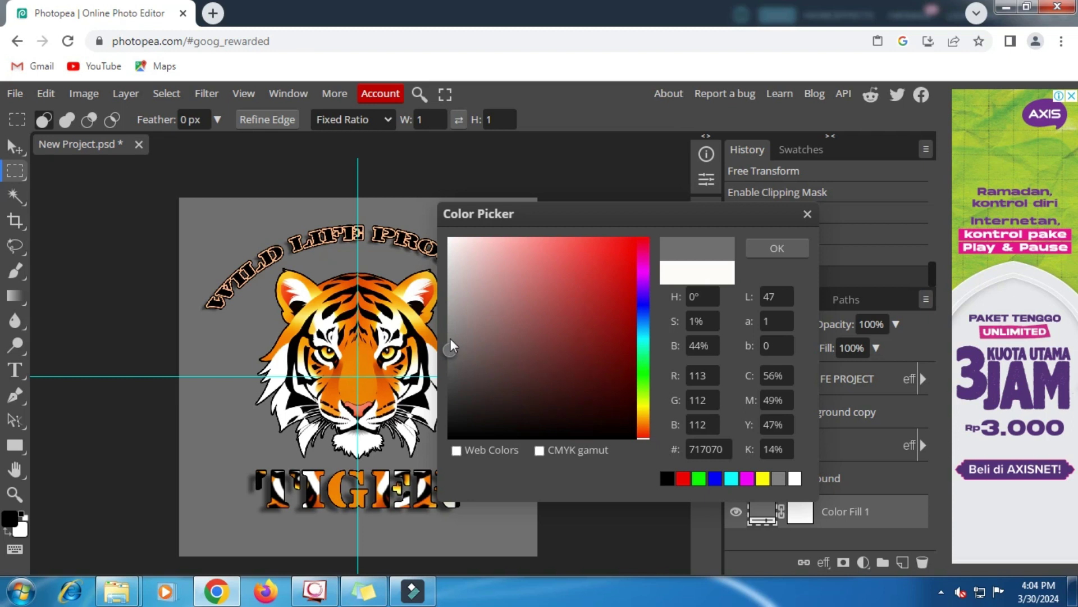
{"action": "left_click_drag", "start_coordinate": [450, 338], "coordinate": [450, 349]}
{"action": "left_click", "coordinate": [452, 337]}
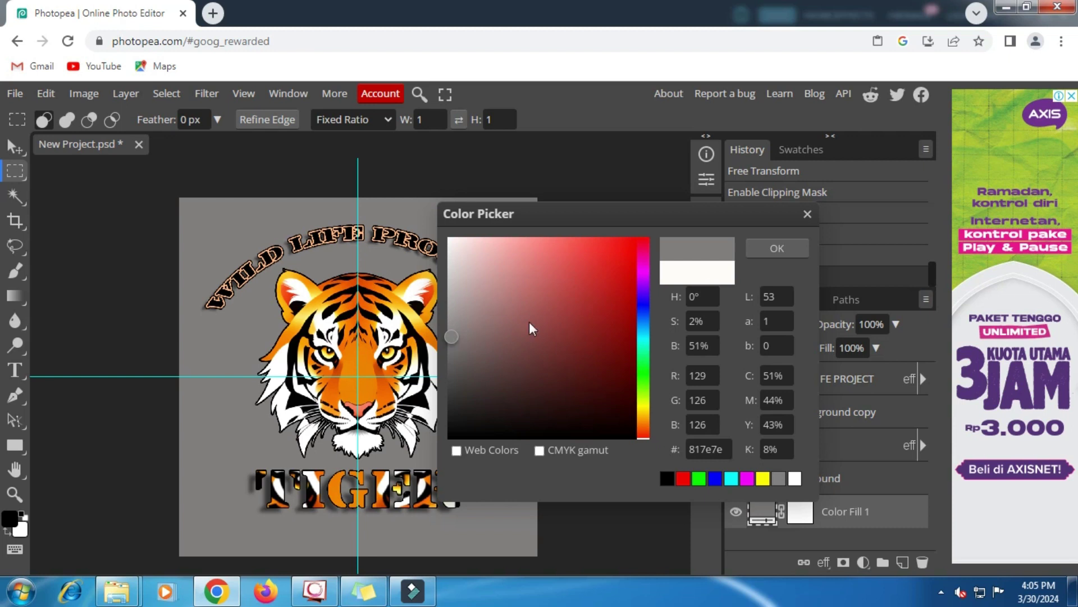
{"action": "left_click", "coordinate": [769, 250]}
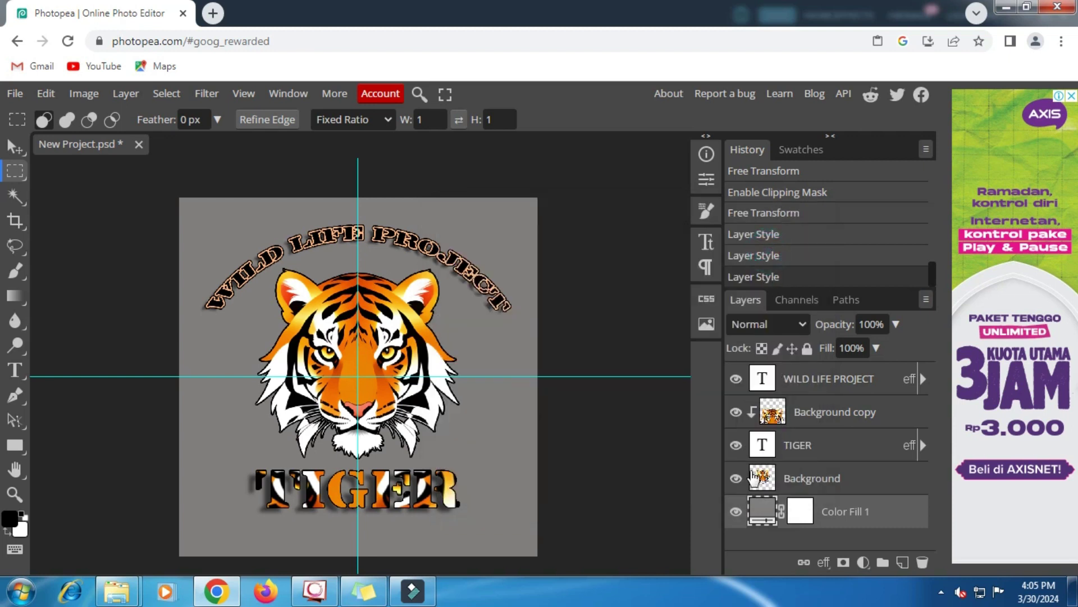
{"action": "left_click", "coordinate": [735, 512]}
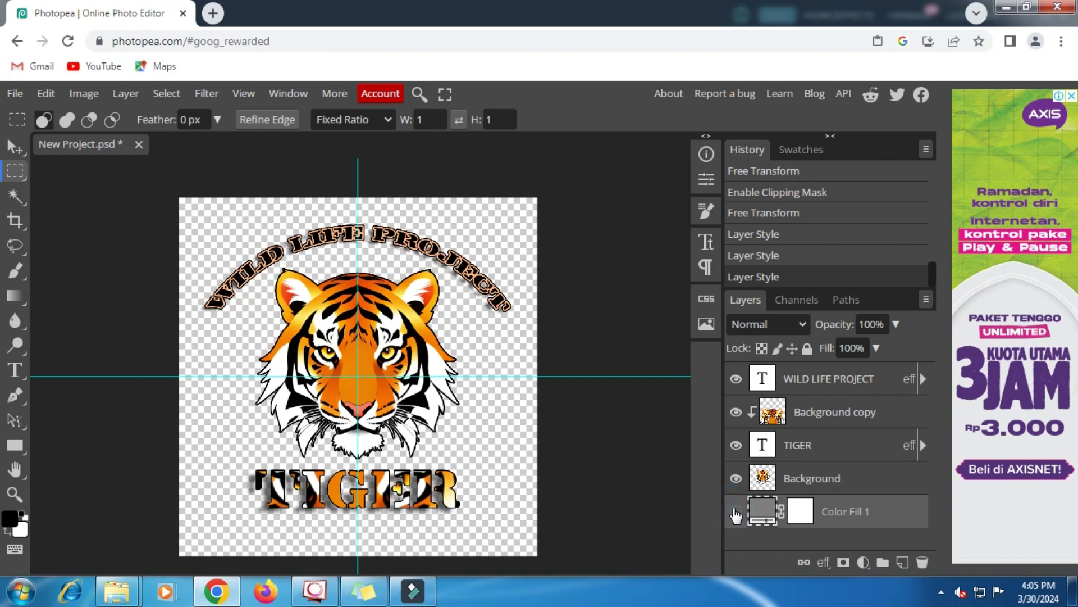
{"action": "left_click", "coordinate": [735, 512]}
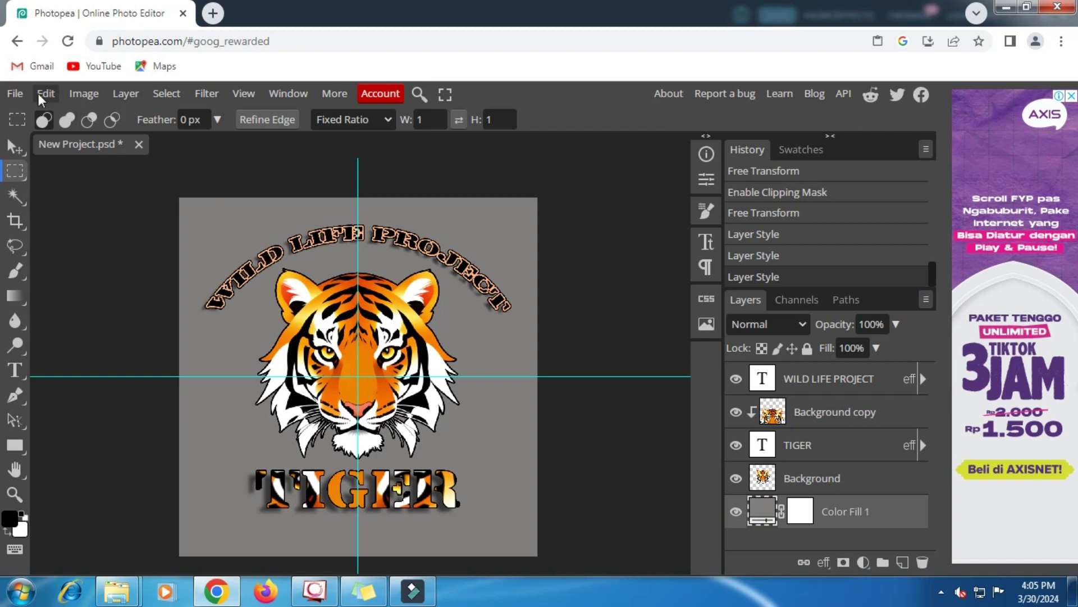
Export the poster as a PNG, saved as New Project.png.
{"action": "left_click", "coordinate": [12, 94]}
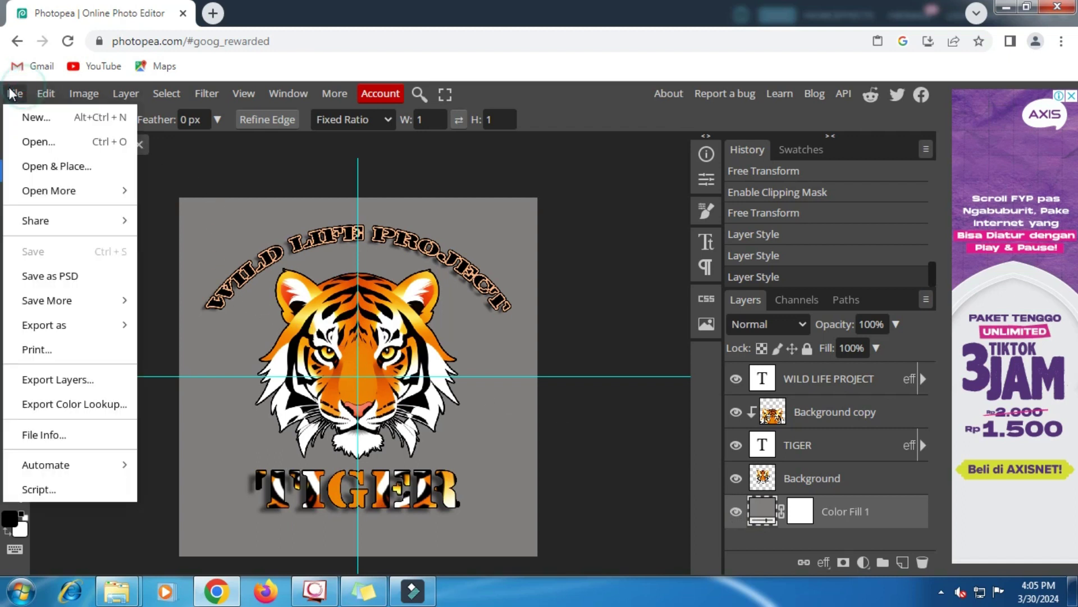
{"action": "left_click", "coordinate": [77, 325]}
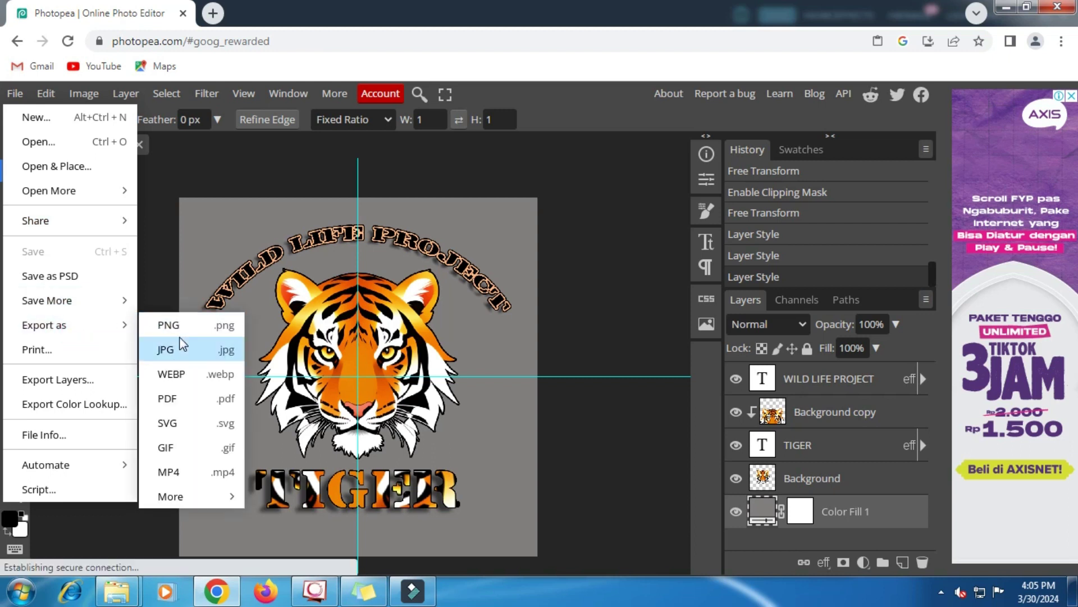
{"action": "left_click", "coordinate": [196, 328]}
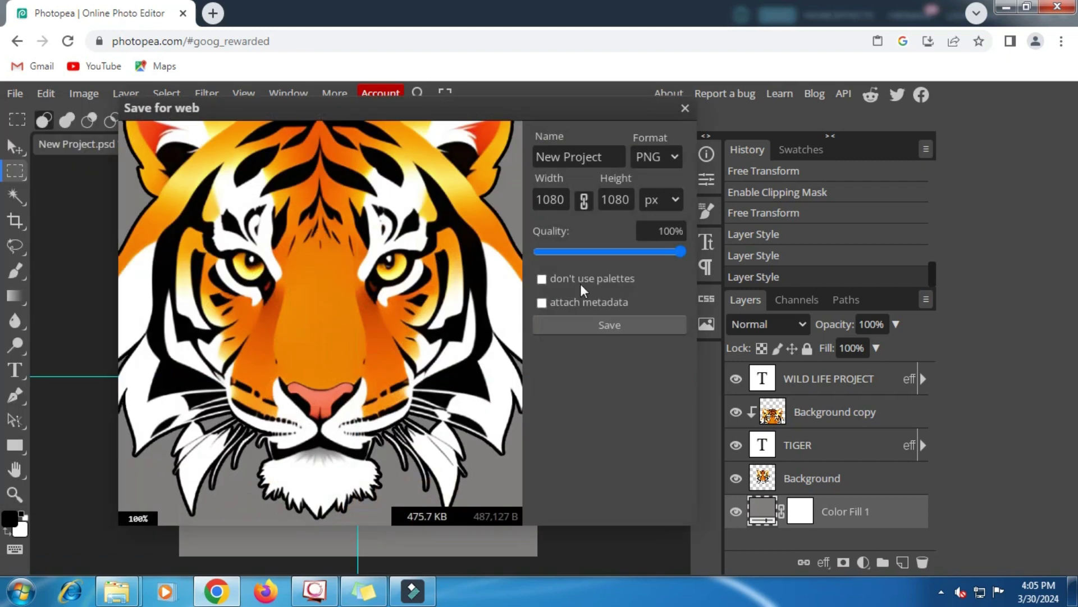
{"action": "left_click", "coordinate": [606, 325]}
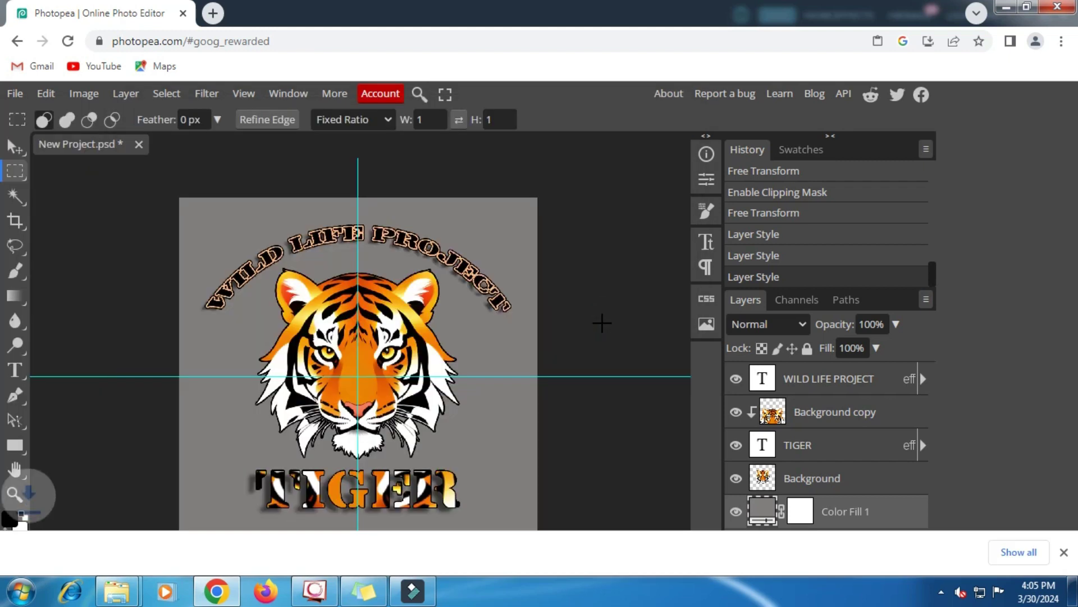